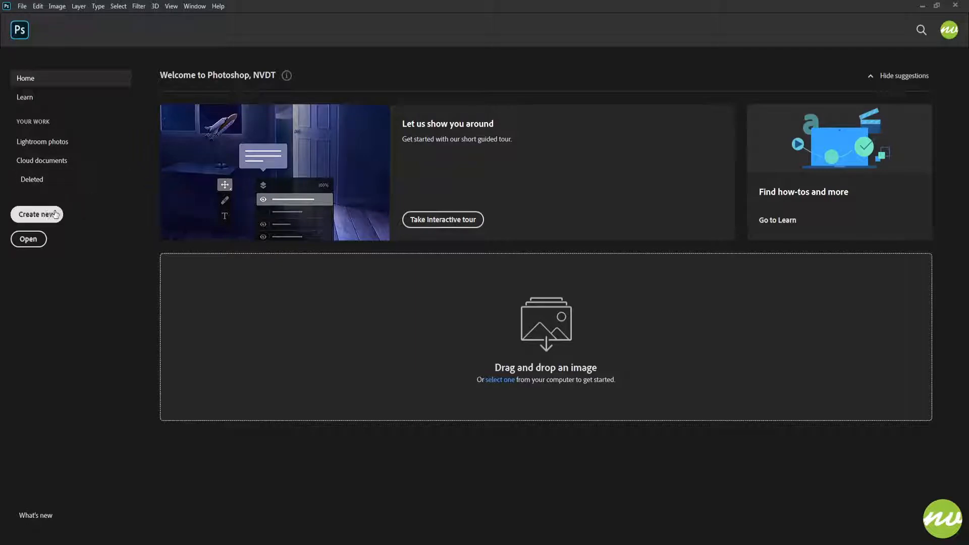
Create a new 3840 × 2160 pixel document at 300 ppi from the 4K UHD Display preset, named TextEffect7
{"action": "left_click", "coordinate": [38, 214]}
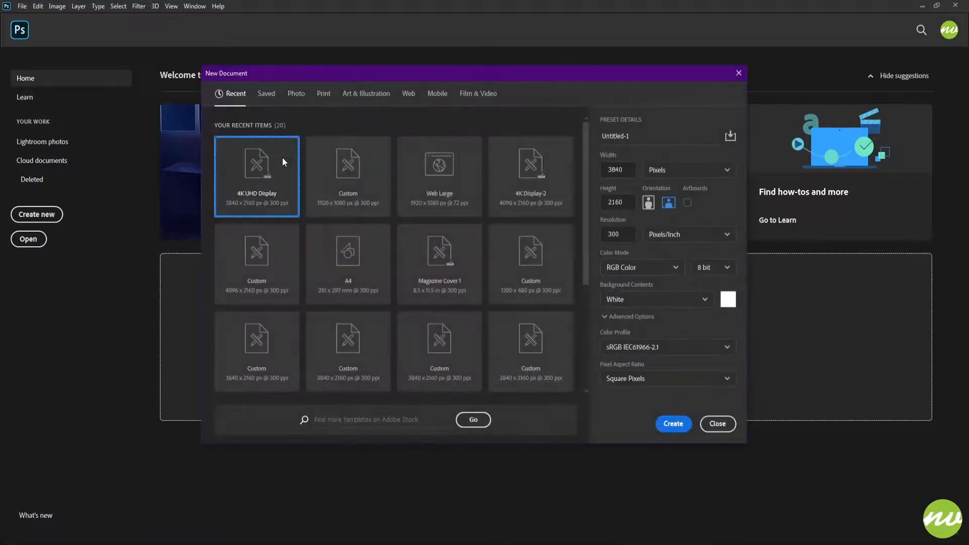
{"action": "left_click", "coordinate": [655, 136]}
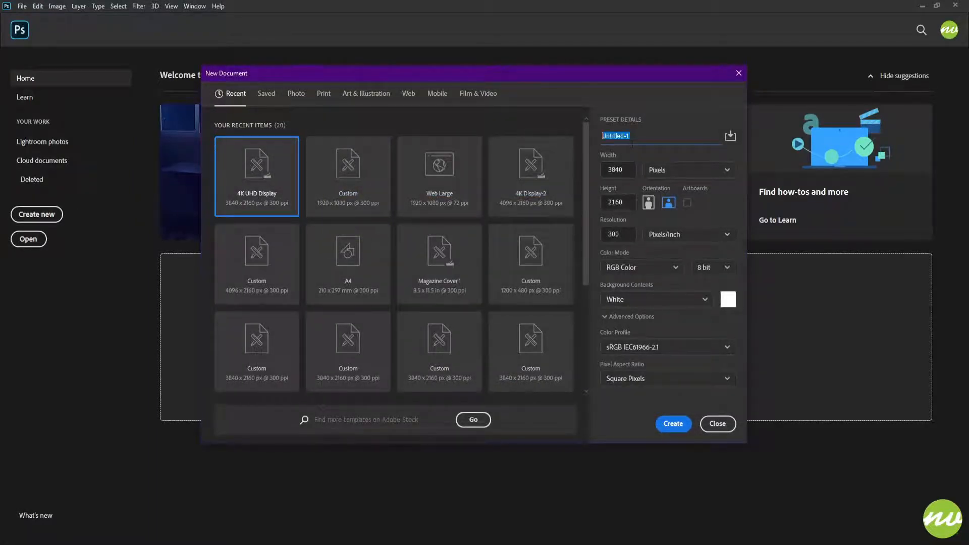
{"action": "type", "text": "TextEffect7"}
{"action": "left_click", "coordinate": [673, 424]}
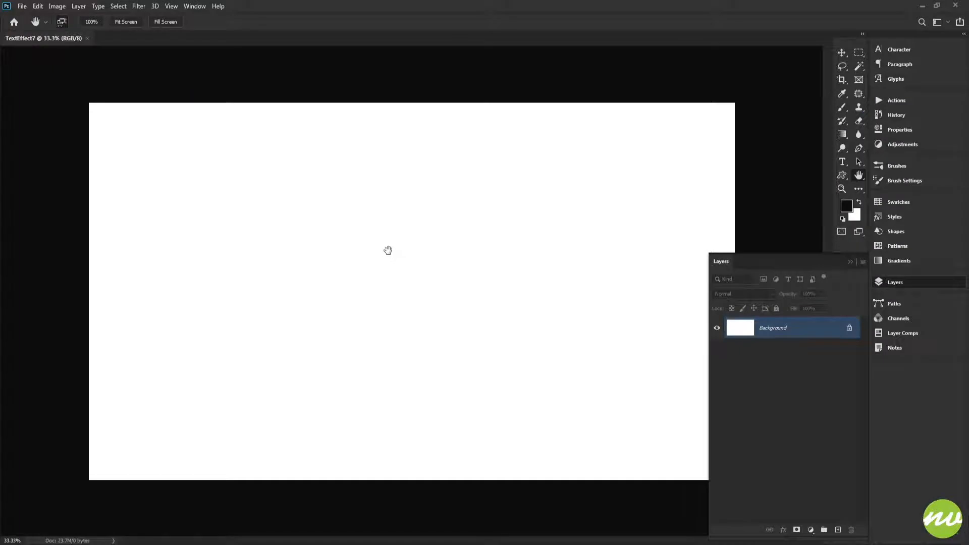
Add a Solid Color fill layer above the Background, using the dark red swatch #9c1f1d
{"action": "left_click", "coordinate": [126, 21]}
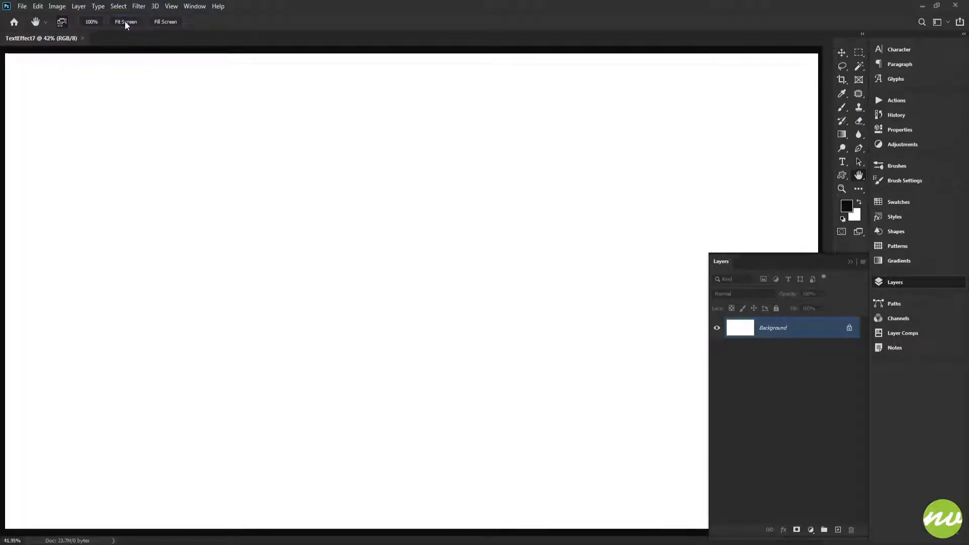
{"action": "key", "text": "ctrl+minus"}
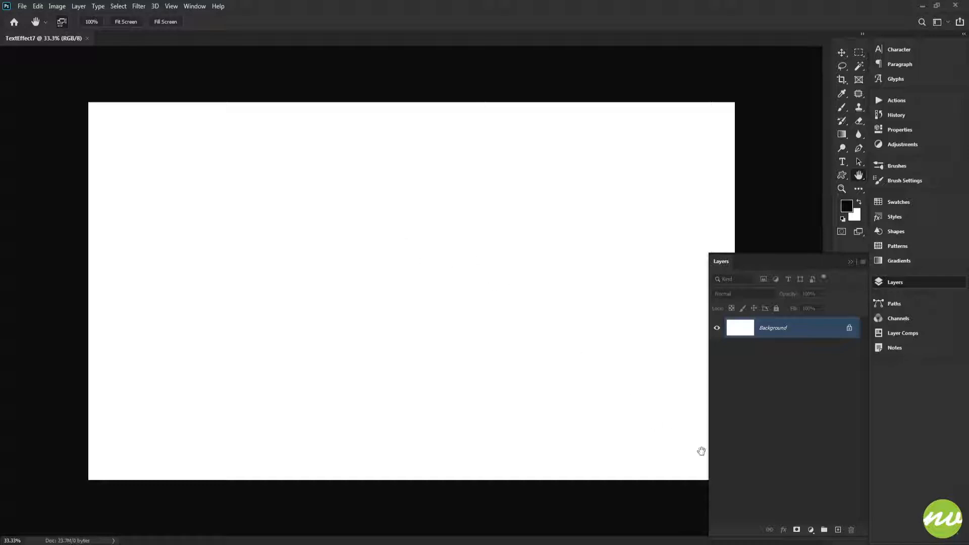
{"action": "left_click", "coordinate": [810, 529]}
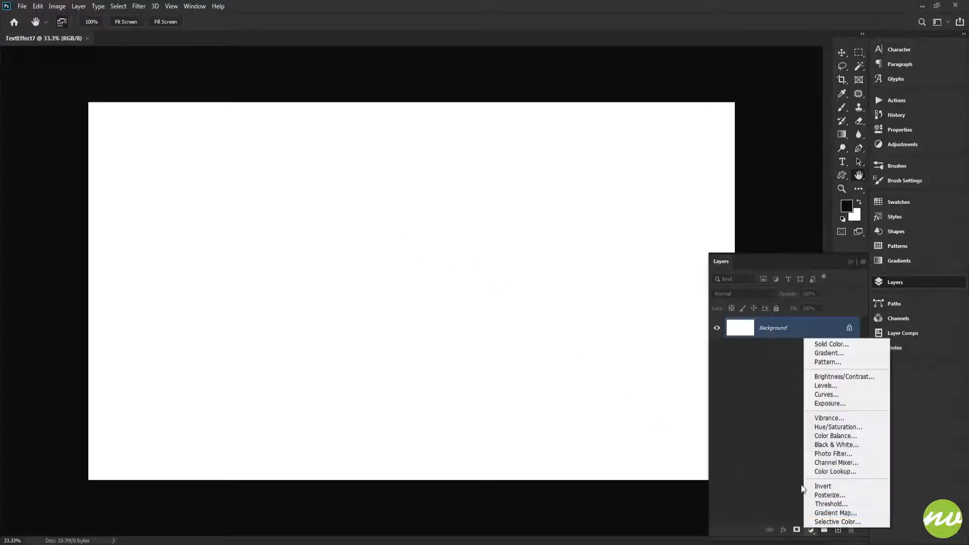
{"action": "left_click", "coordinate": [827, 345]}
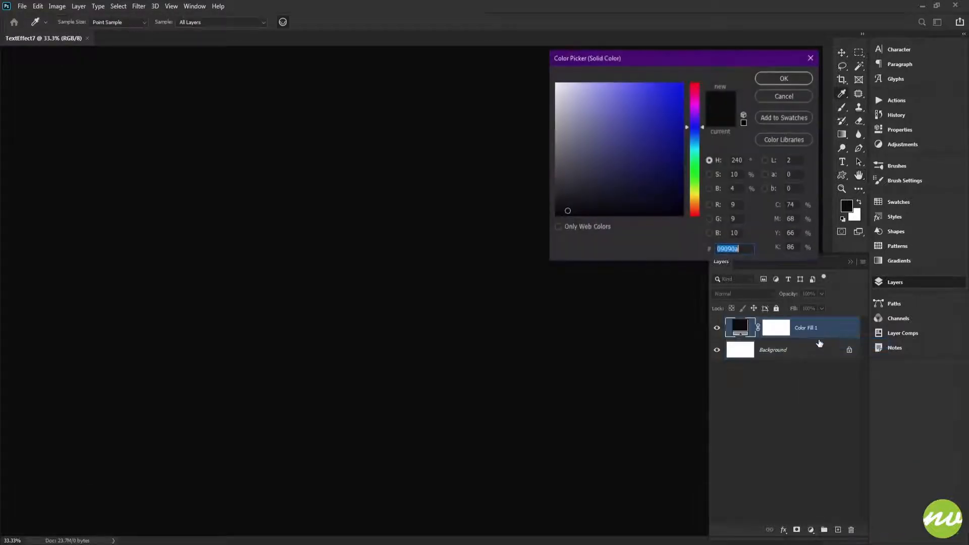
{"action": "left_click_drag", "start_coordinate": [766, 65], "coordinate": [634, 93]}
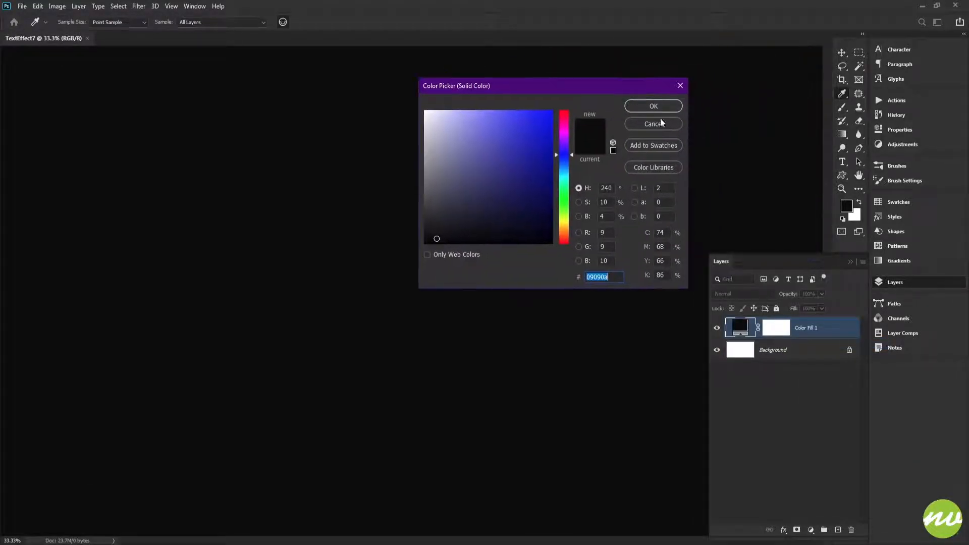
{"action": "left_click", "coordinate": [923, 204]}
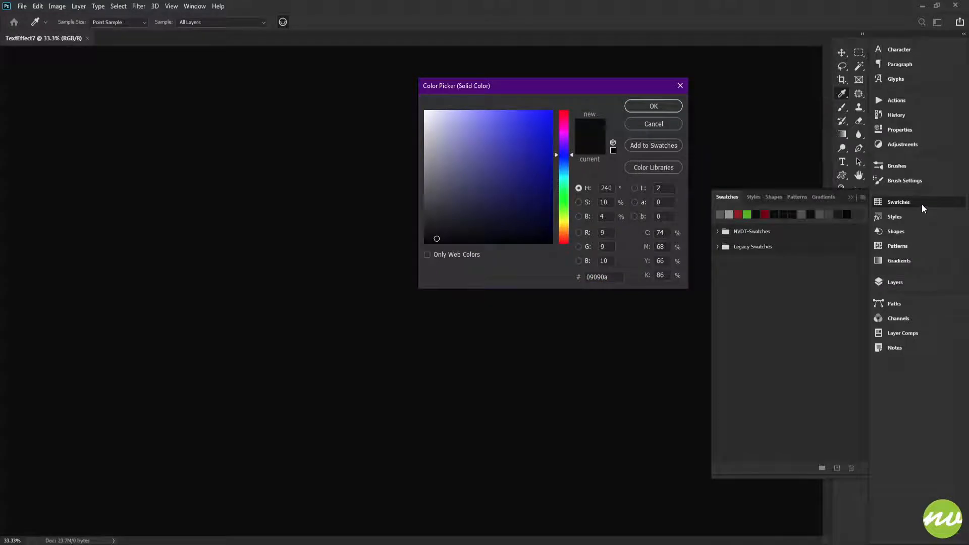
{"action": "left_click", "coordinate": [738, 214]}
{"action": "left_click_drag", "start_coordinate": [614, 94], "coordinate": [744, 61]}
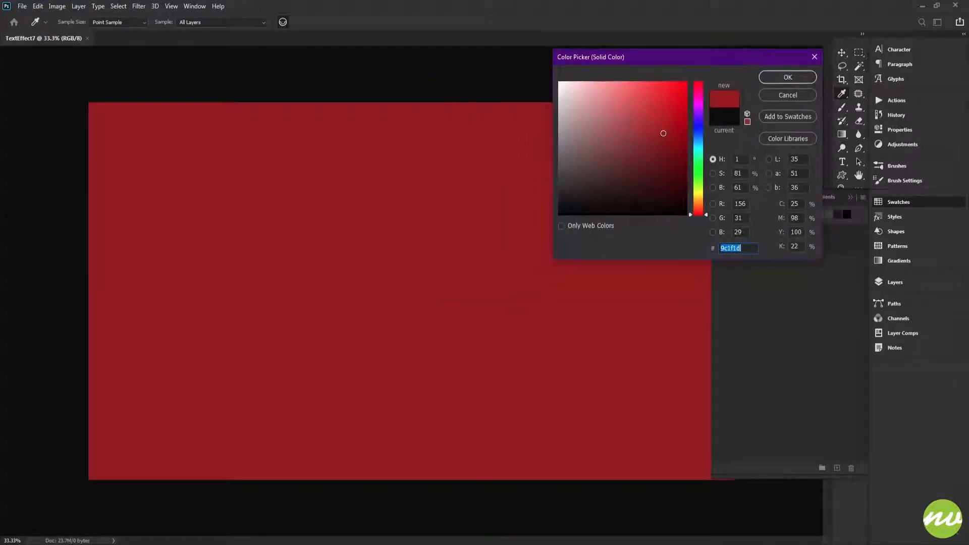
{"action": "left_click", "coordinate": [786, 78]}
{"action": "left_click", "coordinate": [888, 282]}
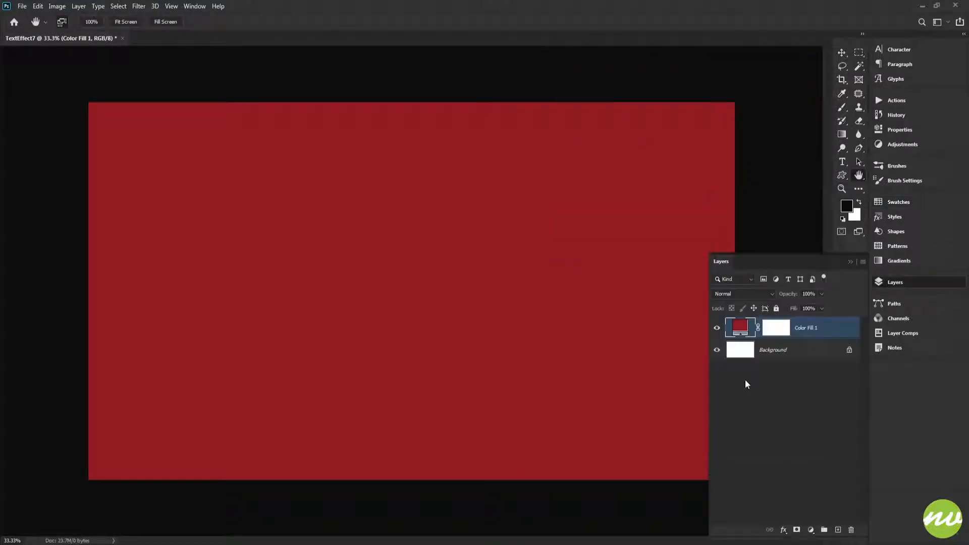
Convert the locked Background into a regular layer and delete it
{"action": "double_click", "coordinate": [790, 355]}
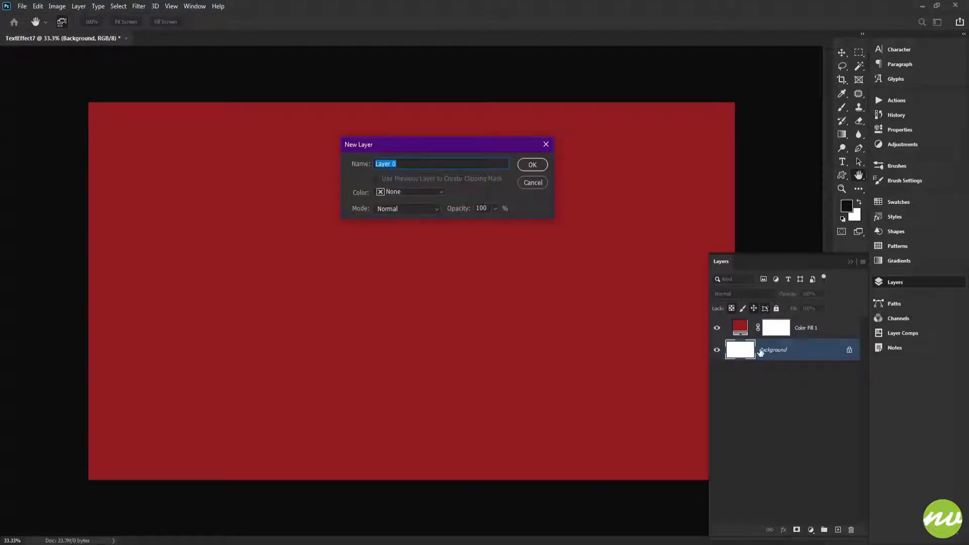
{"action": "left_click", "coordinate": [533, 168]}
{"action": "key", "text": "Delete"}
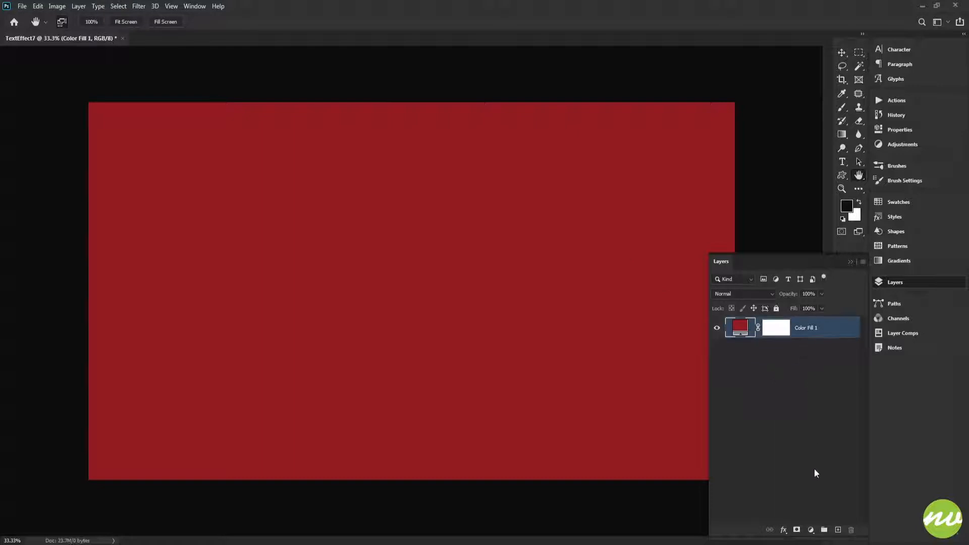
Put the red color fill layer into a new group named BG and collapse the group
{"action": "left_click", "coordinate": [825, 530], "text": "alt"}
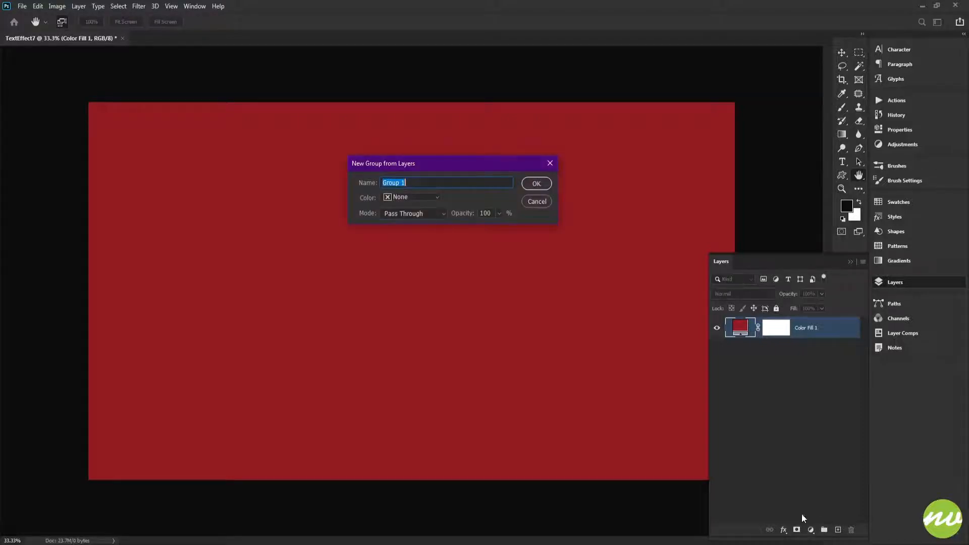
{"action": "type", "text": "BG"}
{"action": "key", "text": "Return"}
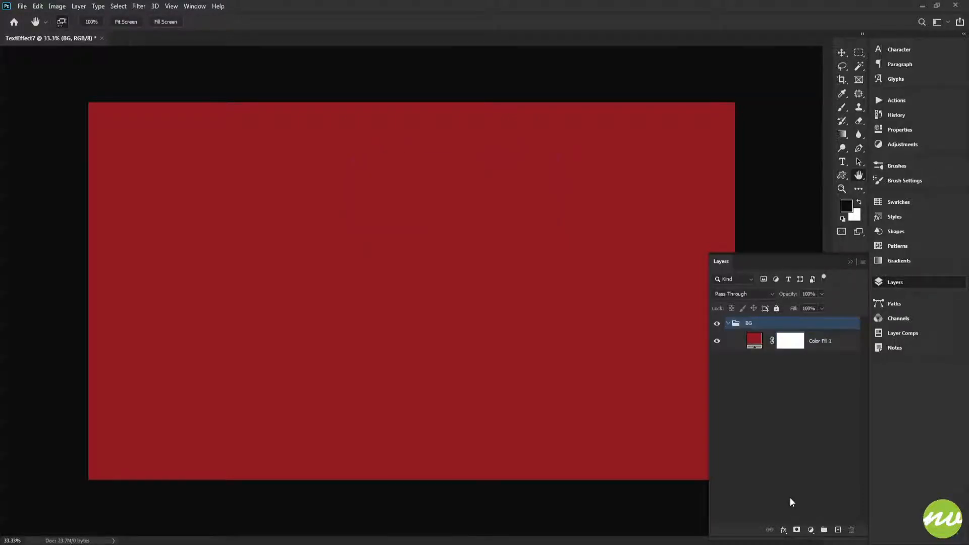
{"action": "left_click", "coordinate": [728, 323]}
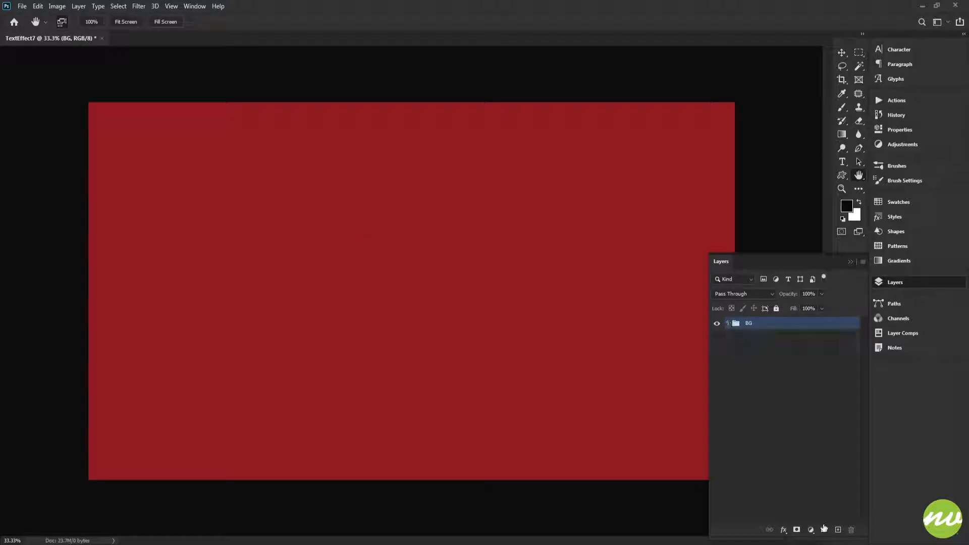
Create an empty layer group named Text above the BG group
{"action": "left_click", "coordinate": [825, 529], "text": "alt"}
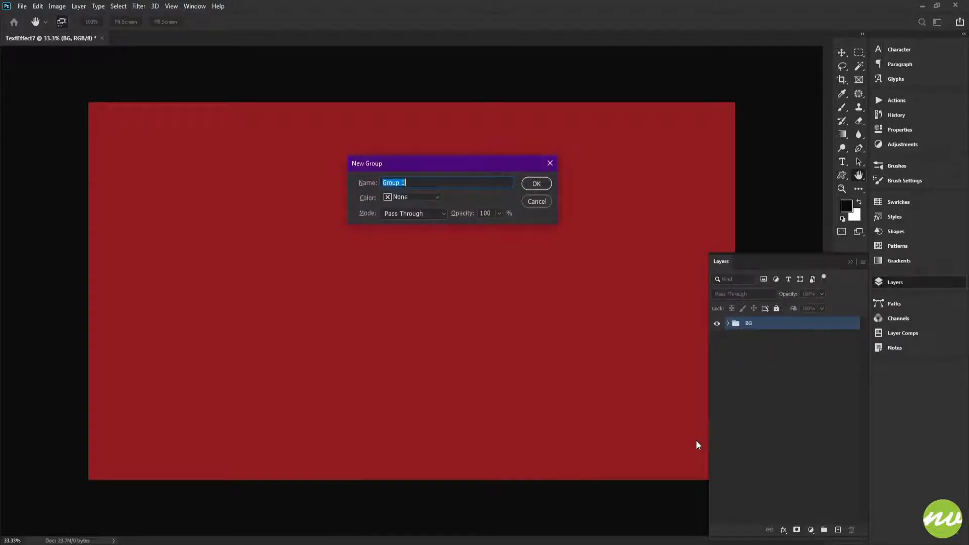
{"action": "type", "text": "Text"}
{"action": "key", "text": "Return"}
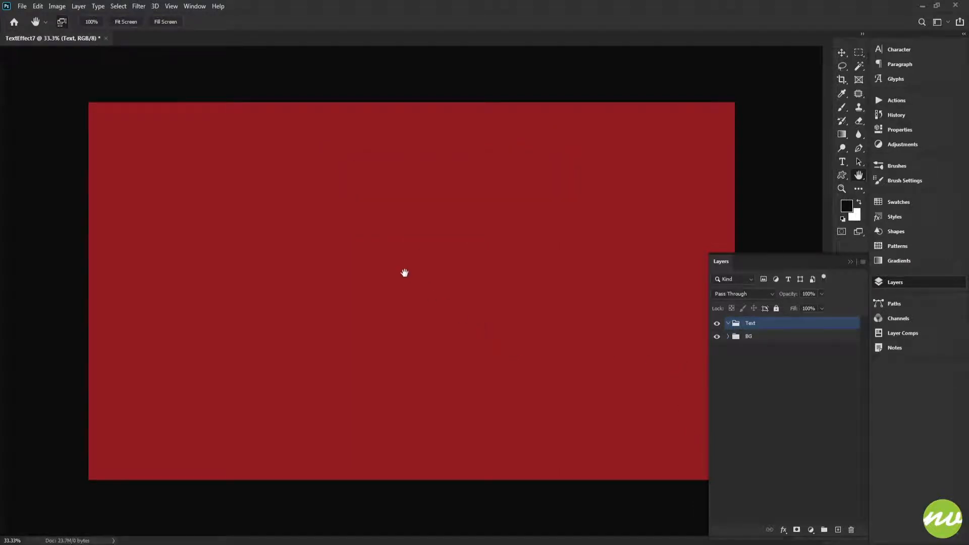
Set the Type tool's text color to light gray #bbbbbb
{"action": "key", "text": "t"}
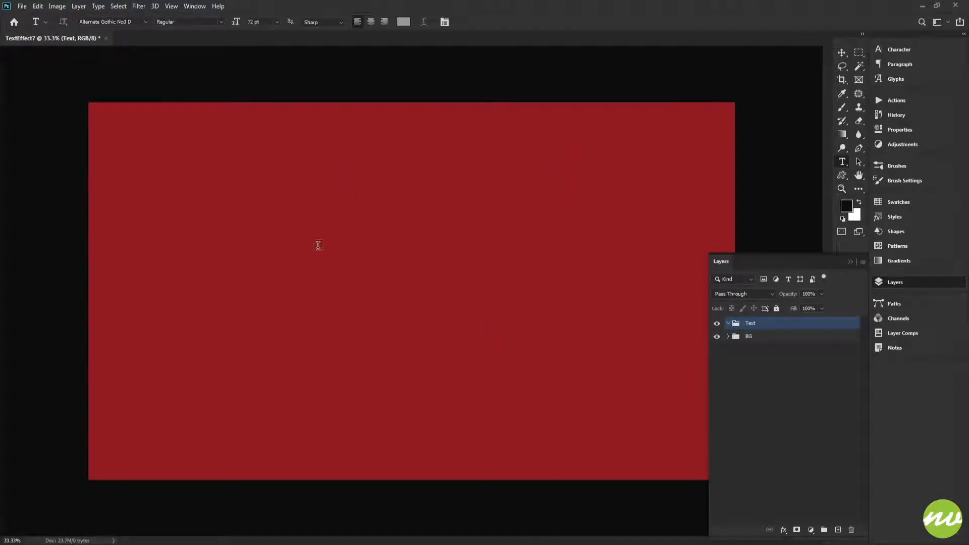
{"action": "left_click", "coordinate": [403, 22]}
{"action": "type", "text": "ffffff"}
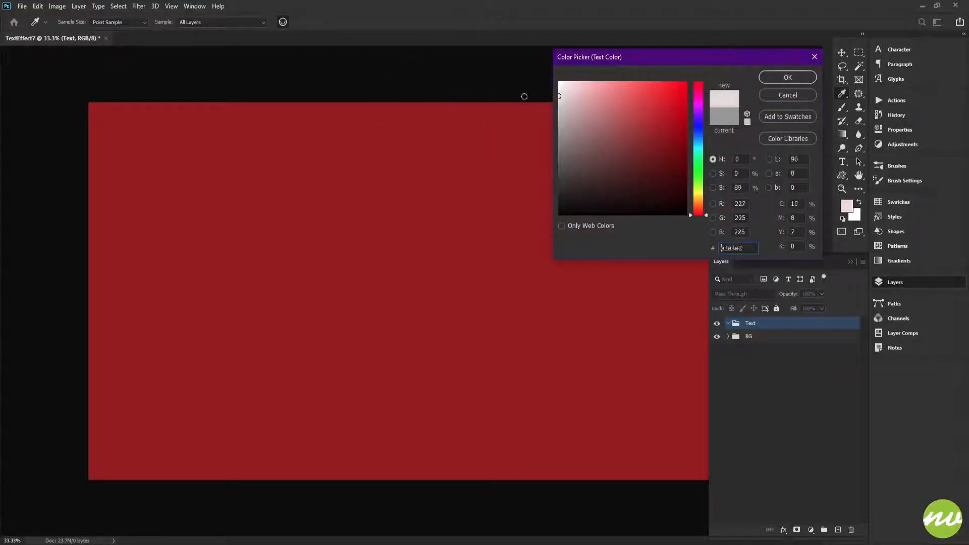
{"action": "mouse_move", "coordinate": [578, 82]}
{"action": "left_mouse_down"}
{"action": "mouse_move", "coordinate": [534, 80]}
{"action": "mouse_move", "coordinate": [516, 117]}
{"action": "left_mouse_up"}
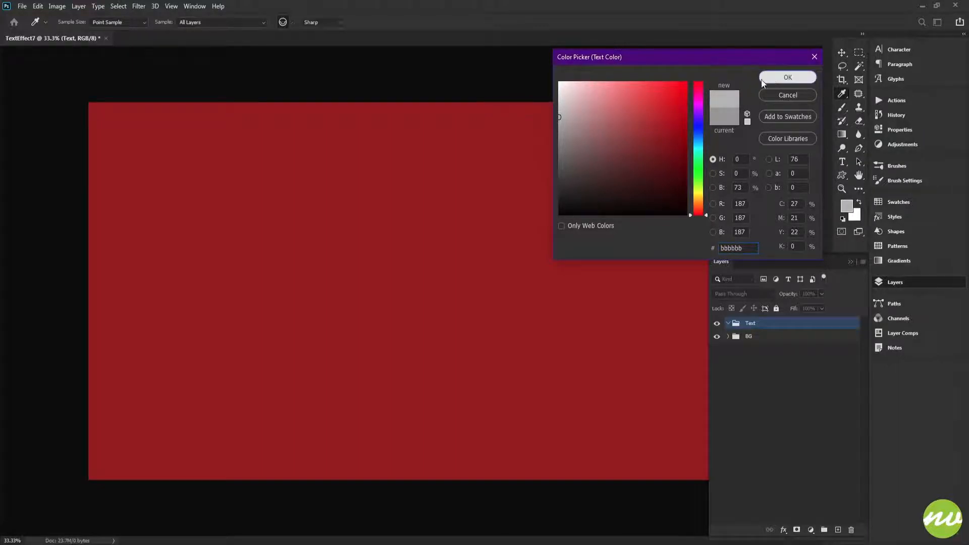
{"action": "left_click", "coordinate": [800, 77]}
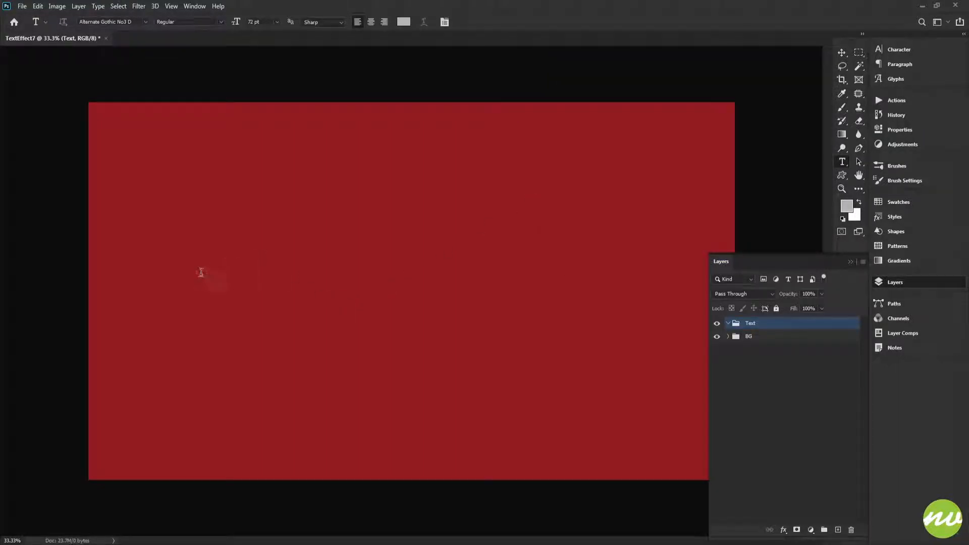
Add a point text layer reading "TEXT SEVEN" inside the Text group, starting in the left part of the canvas
{"action": "left_click", "coordinate": [215, 267]}
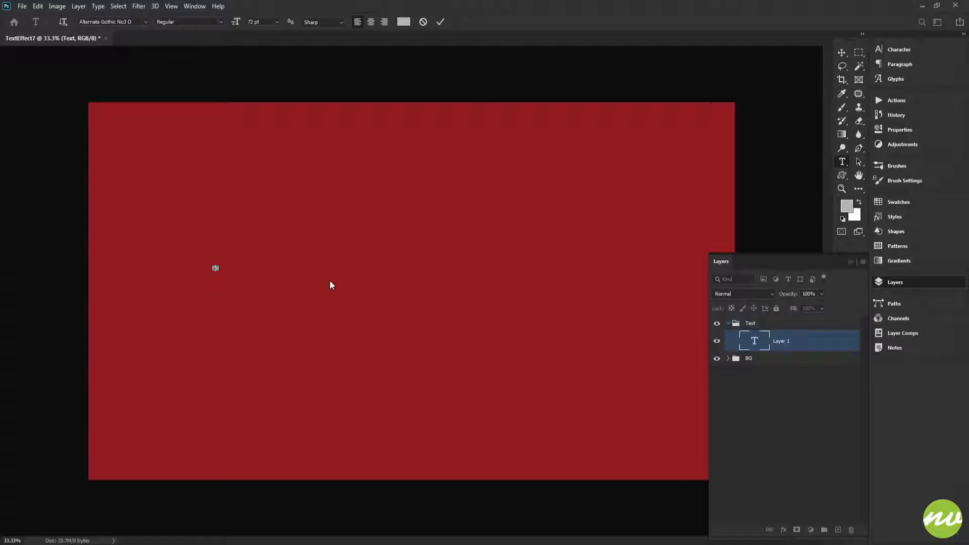
{"action": "key", "text": "Escape"}
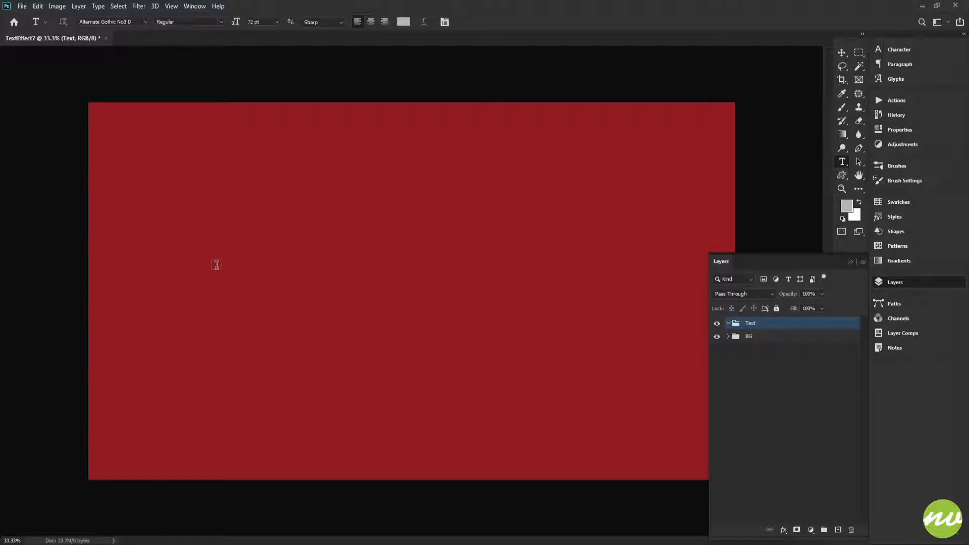
{"action": "left_click", "coordinate": [216, 265]}
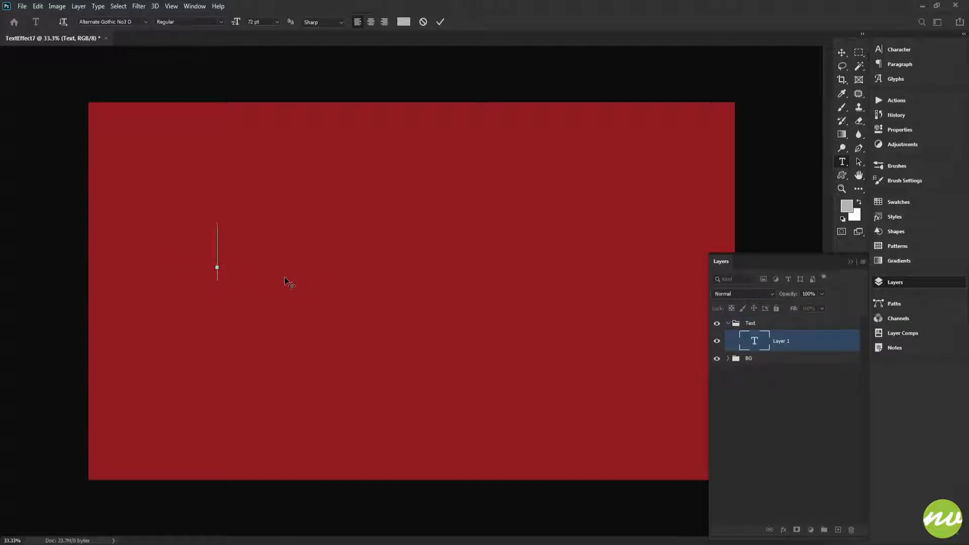
{"action": "type", "text": "TEXT SEVE"}
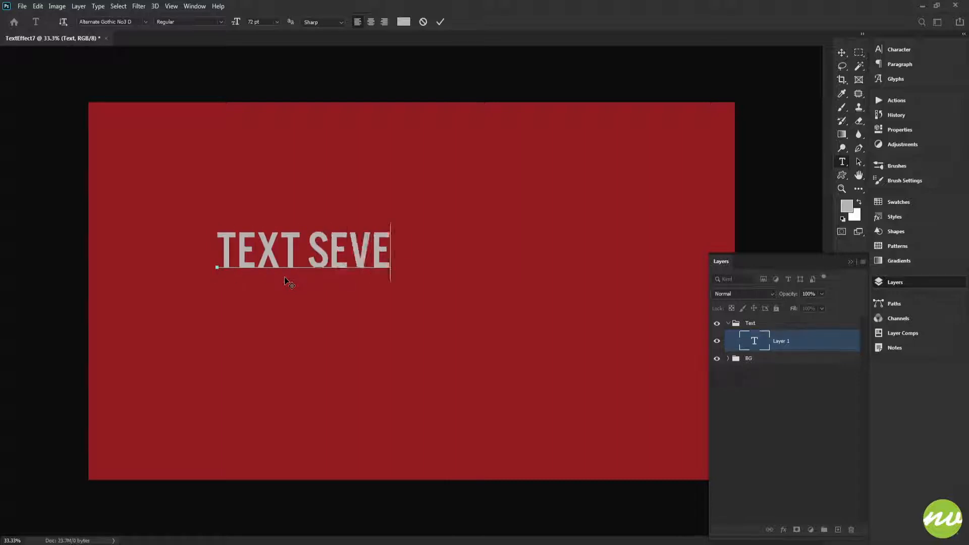
{"action": "type", "text": "N"}
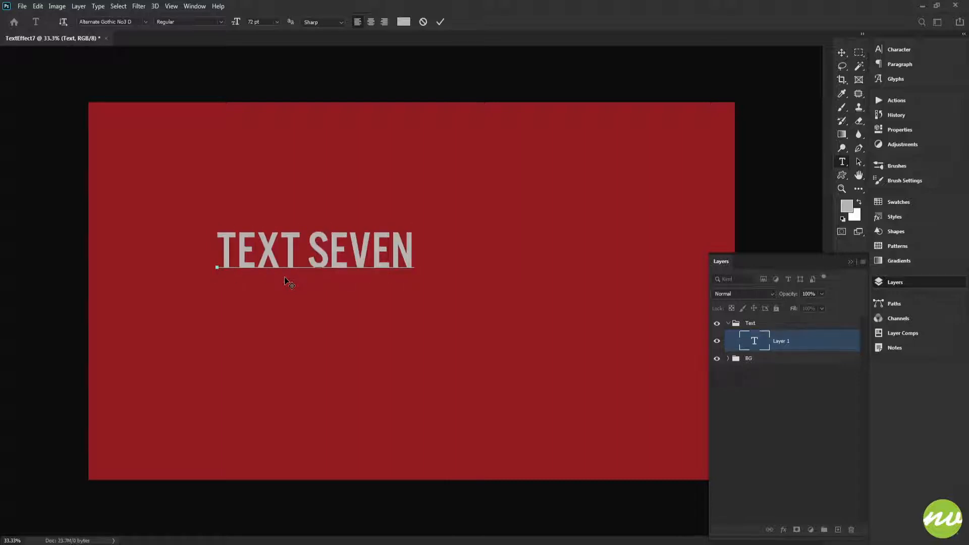
Select the whole "TEXT SEVEN" line, move it toward the canvas center and set its font size to 85 pt
{"action": "left_click", "coordinate": [324, 251]}
{"action": "triple_click", "coordinate": [324, 250]}
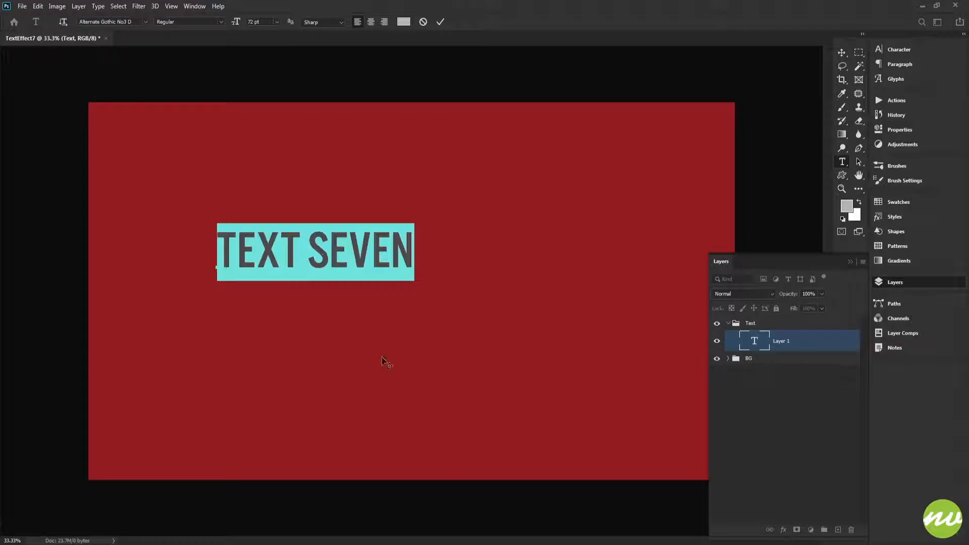
{"action": "left_click_drag", "start_coordinate": [387, 361], "coordinate": [459, 358]}
{"action": "left_click", "coordinate": [895, 50]}
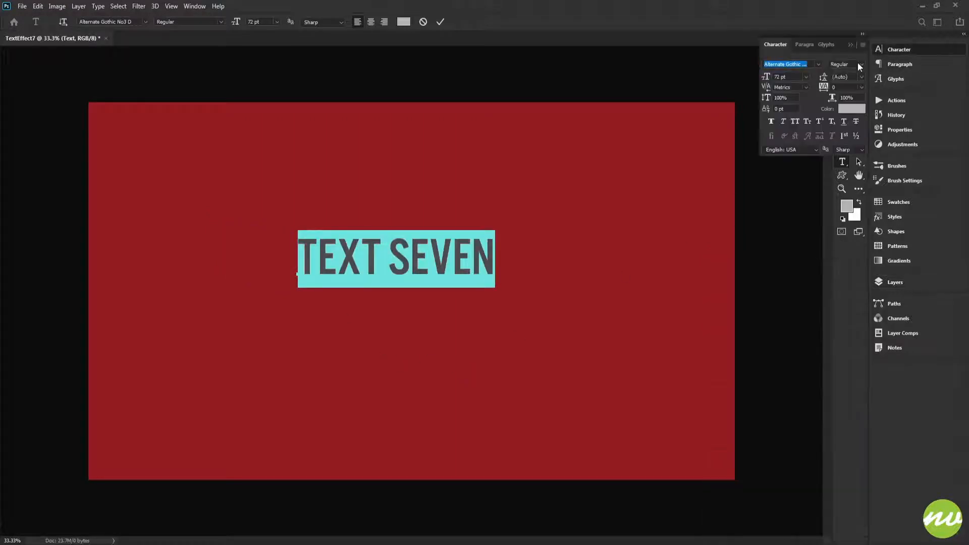
{"action": "left_click", "coordinate": [793, 77]}
{"action": "left_click_drag", "start_coordinate": [794, 77], "coordinate": [740, 80]}
{"action": "type", "text": "85"}
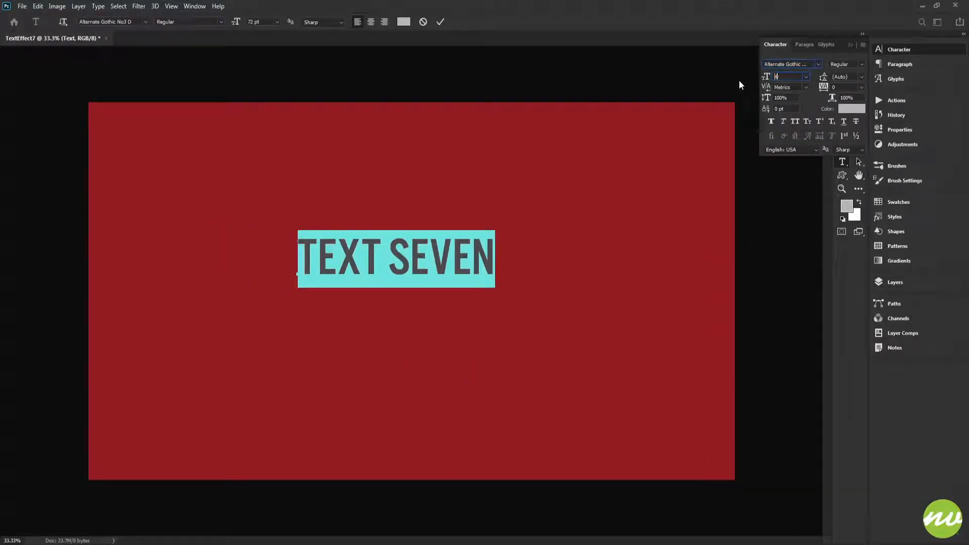
{"action": "key", "text": "Tab"}
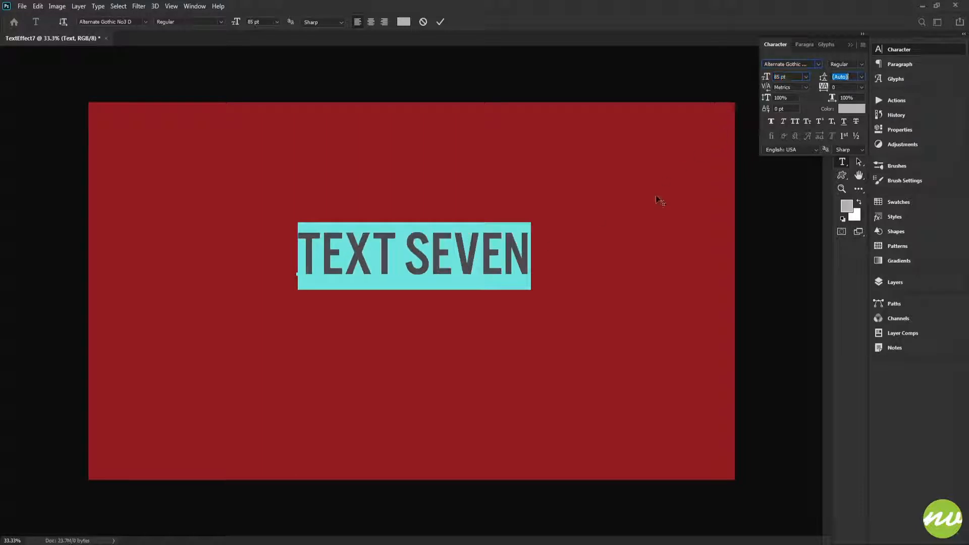
Increase the selected text's font size to 115 pt and shift it left and down to recenter it on the canvas
{"action": "left_click", "coordinate": [793, 77]}
{"action": "key", "text": "shift+Up"}
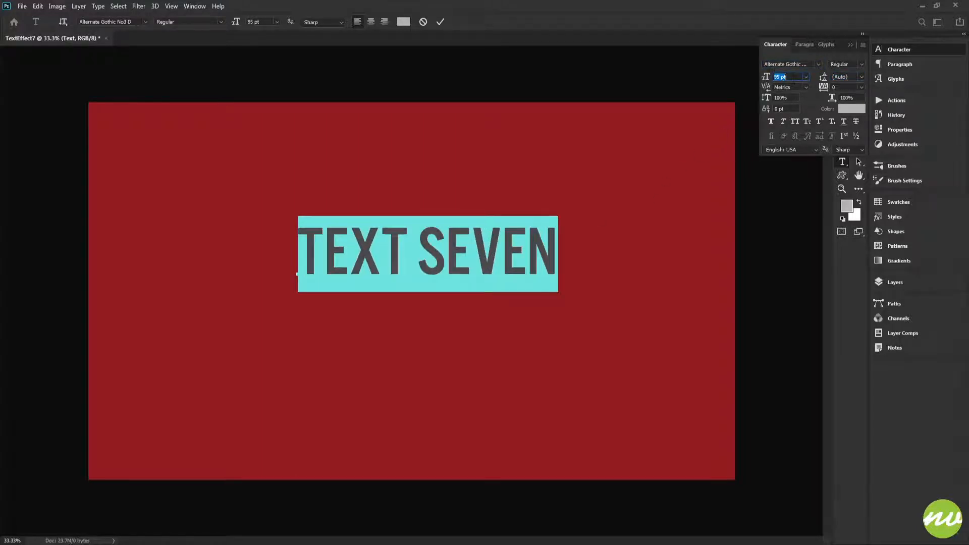
{"action": "key", "text": "shift+Up"}
{"action": "key", "text": "shift+Up"}
{"action": "left_click_drag", "start_coordinate": [430, 349], "coordinate": [378, 372]}
Reselect the whole text line, raise its font size to 125 pt and move it slightly right to sit centered
{"action": "double_click", "coordinate": [389, 282]}
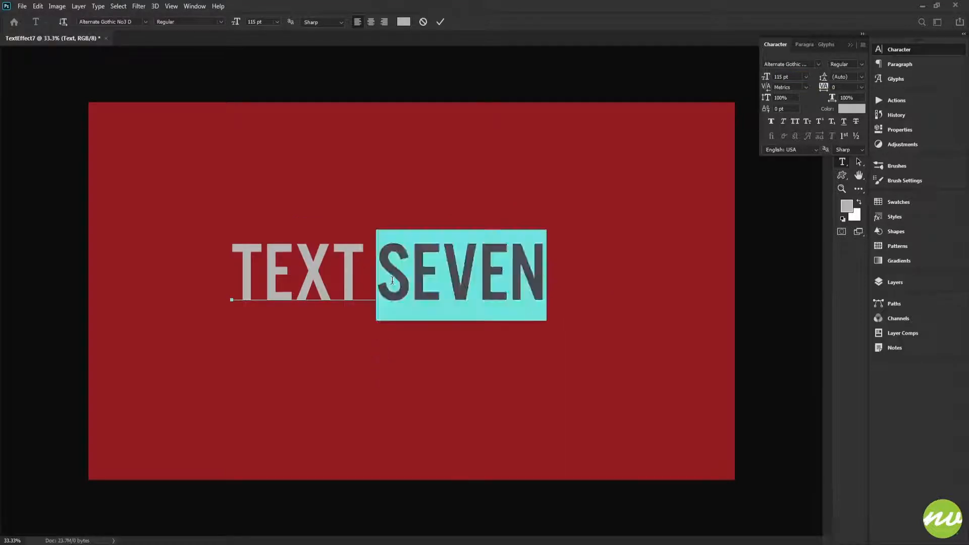
{"action": "left_click", "coordinate": [397, 278]}
{"action": "triple_click", "coordinate": [400, 277]}
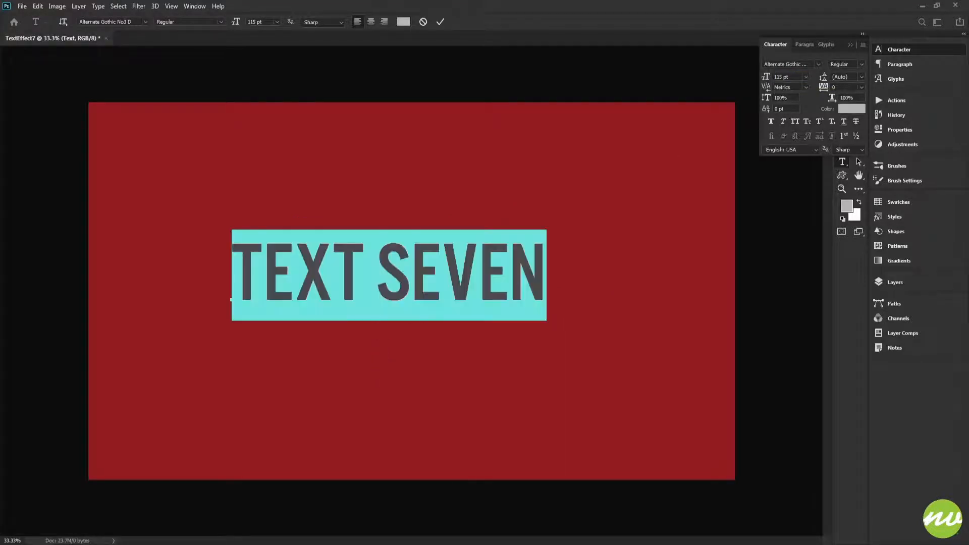
{"action": "left_click", "coordinate": [788, 77]}
{"action": "key", "text": "shift+Up"}
{"action": "left_click_drag", "start_coordinate": [465, 211], "coordinate": [501, 210]}
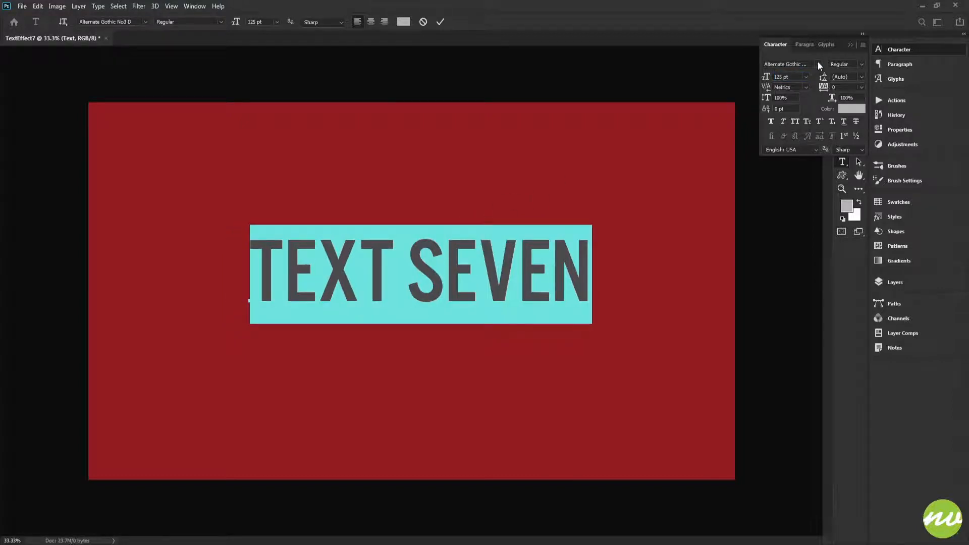
Change the "TEXT SEVEN" font to Aviano Future in the Bold style and shift the text left on the canvas
{"action": "left_click", "coordinate": [817, 62]}
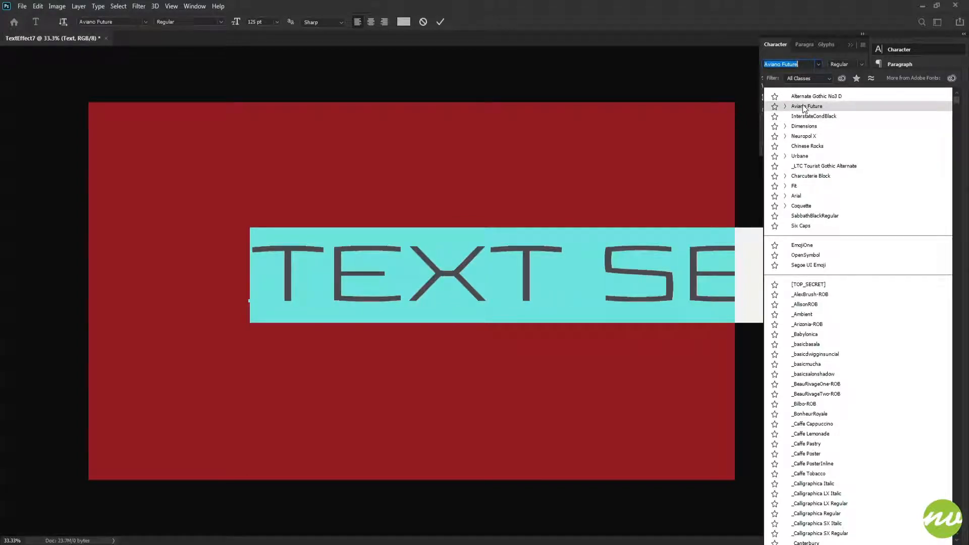
{"action": "left_click", "coordinate": [820, 107]}
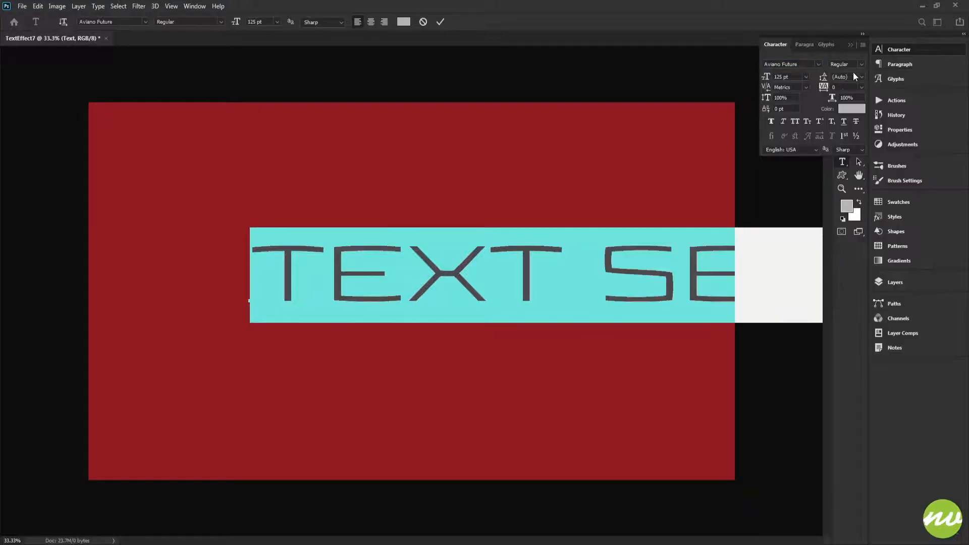
{"action": "left_click", "coordinate": [858, 65]}
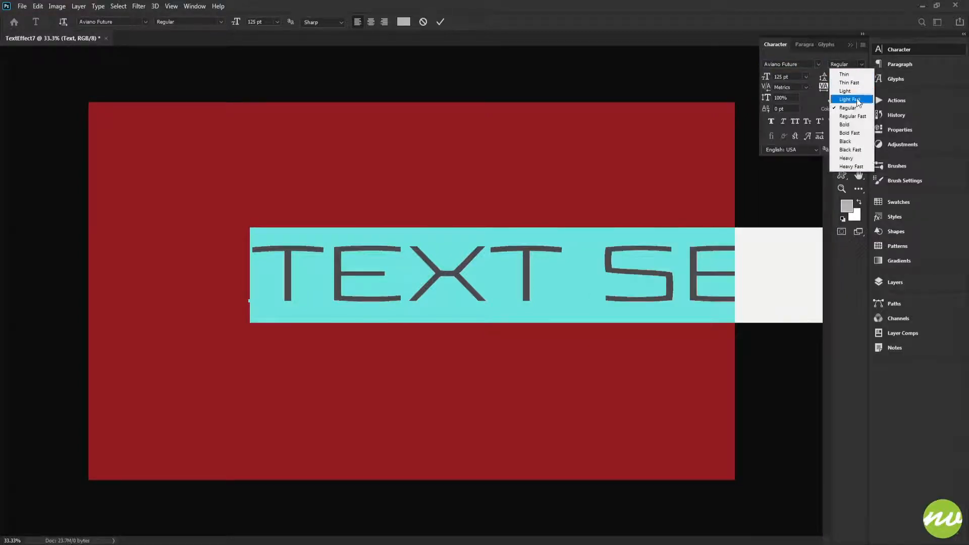
{"action": "left_click", "coordinate": [851, 125]}
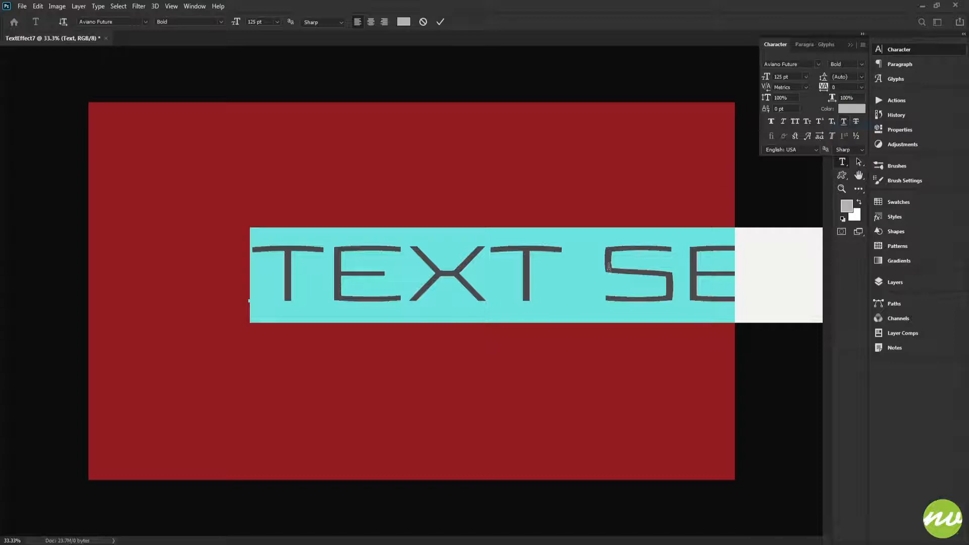
{"action": "left_click", "coordinate": [596, 292]}
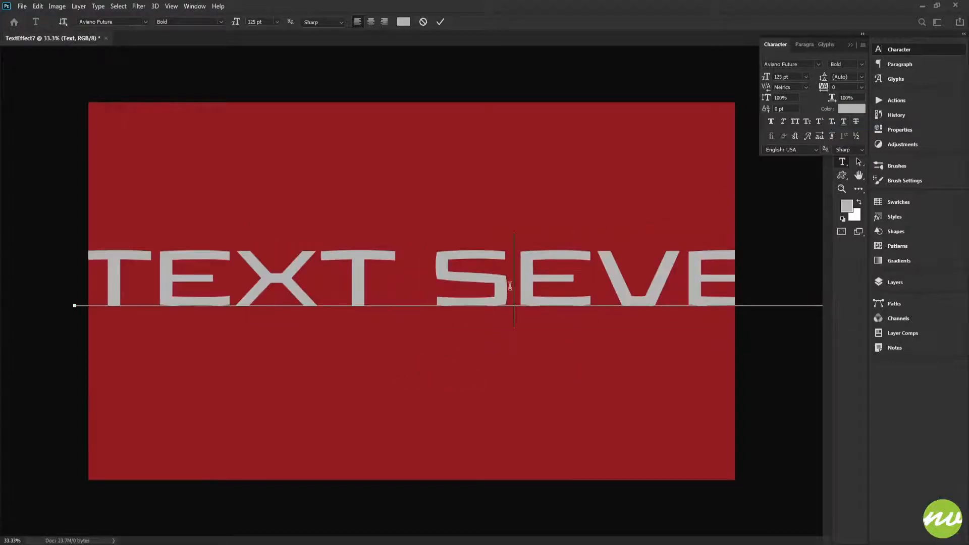
Select the whole text line, reduce its font size to 95 pt and move it up and right within the canvas
{"action": "key", "text": "ctrl+a"}
{"action": "key", "text": "shift+Down"}
{"action": "key", "text": "shift+Down"}
{"action": "key", "text": "shift+Down"}
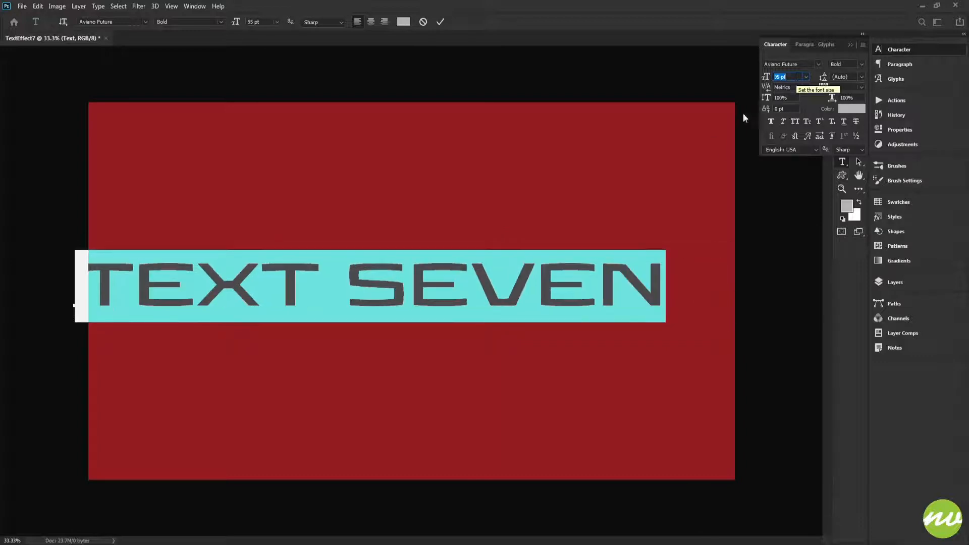
{"action": "left_click", "coordinate": [523, 269]}
{"action": "left_click_drag", "start_coordinate": [494, 238], "coordinate": [537, 216]}
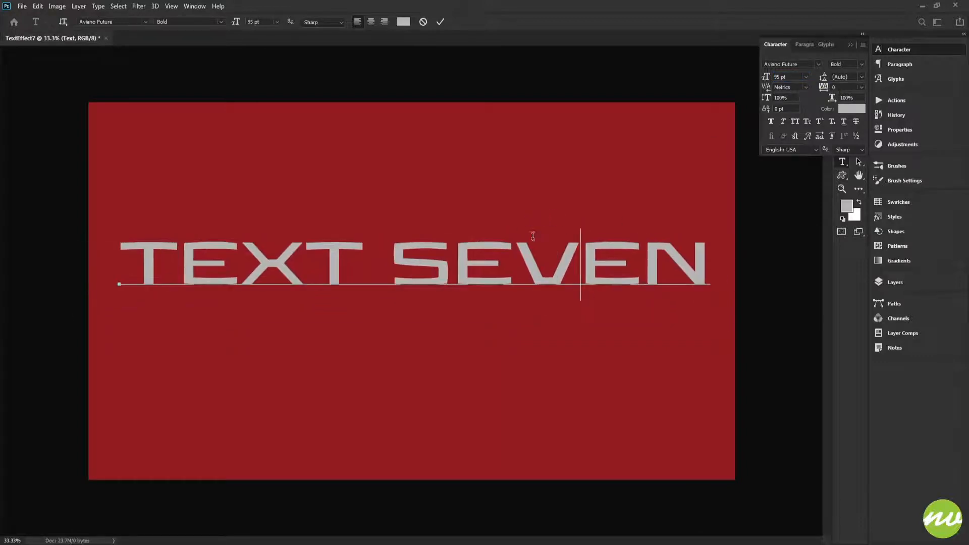
Reselect the whole text line, set its font size to 90 pt and commit the text edit
{"action": "triple_click", "coordinate": [533, 236]}
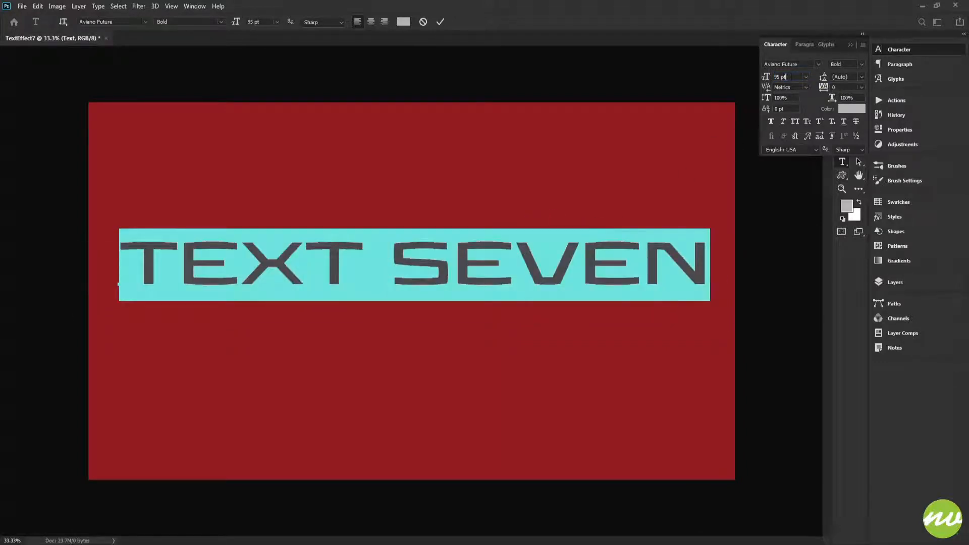
{"action": "key", "text": "Down"}
{"action": "key", "text": "Down"}
{"action": "key", "text": "Down"}
{"action": "key", "text": "Down"}
{"action": "key", "text": "Down"}
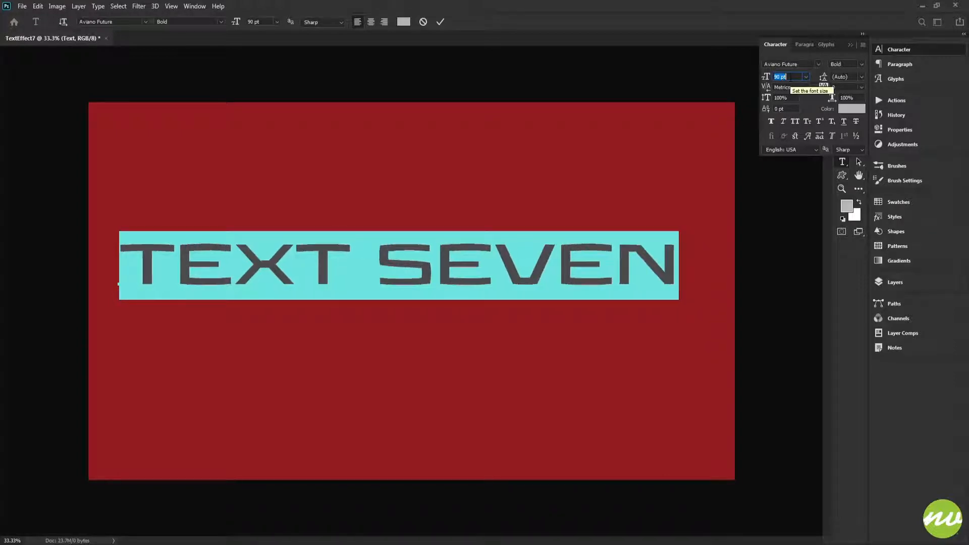
{"action": "left_click", "coordinate": [440, 22]}
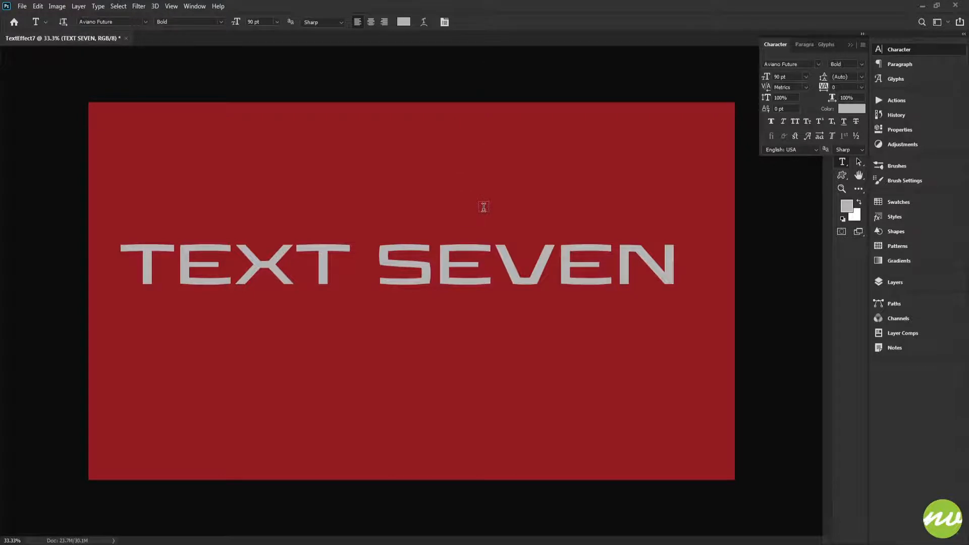
Center the "TEXT SEVEN" layer vertically and horizontally on the whole canvas, clear the selection and switch to the Hand tool
{"action": "key", "text": "ctrl+a"}
{"action": "key", "text": "v"}
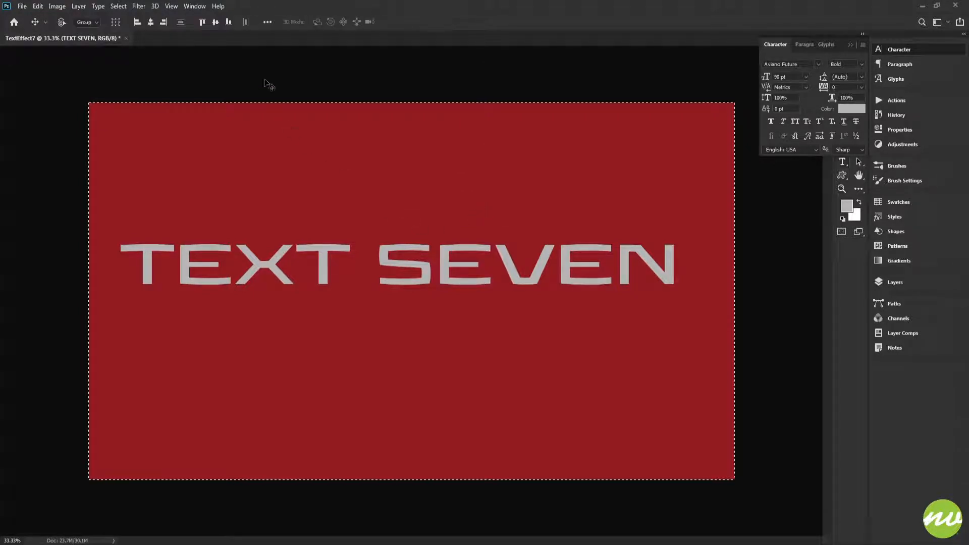
{"action": "left_click", "coordinate": [217, 23]}
{"action": "left_click", "coordinate": [152, 22]}
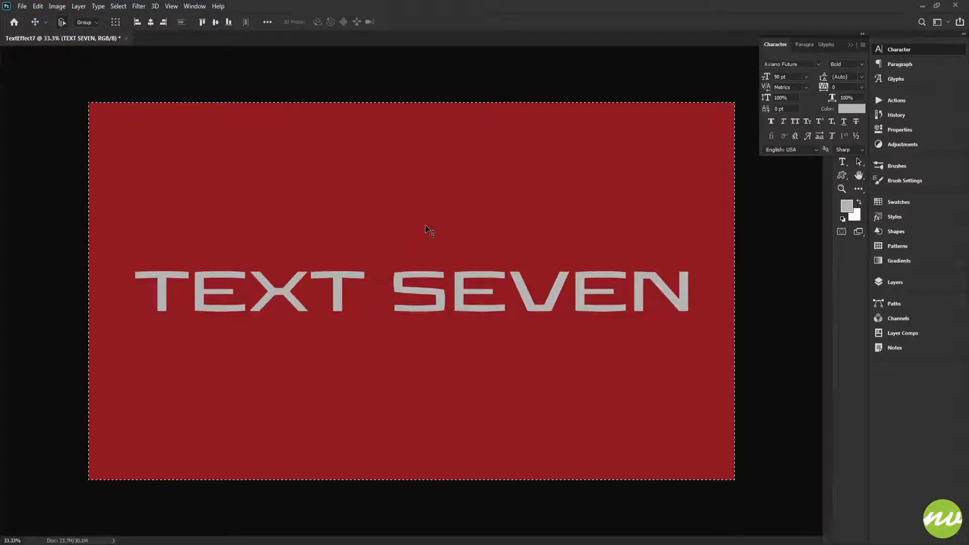
{"action": "key", "text": "ctrl+d"}
{"action": "key", "text": "h"}
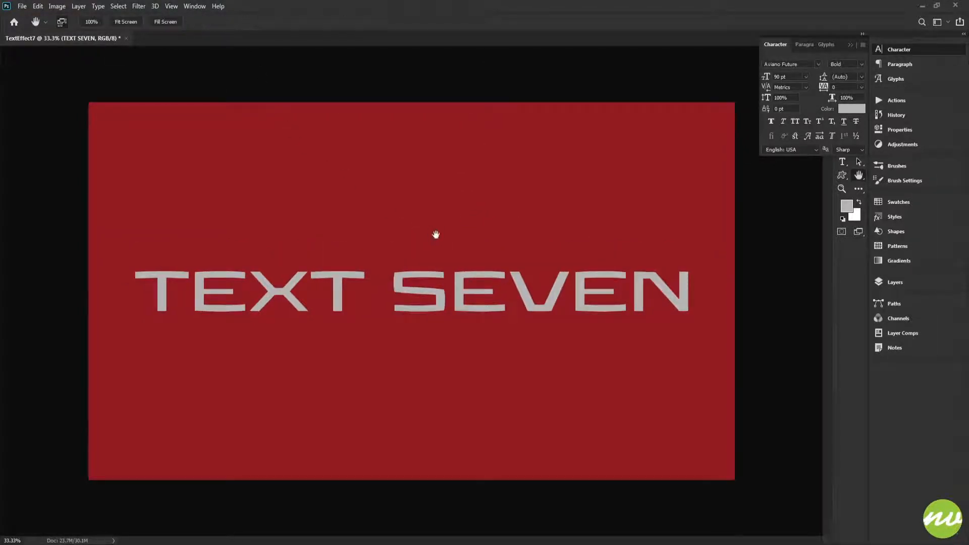
Put the "TEXT SEVEN" layer into a new group named "Original" inside the Text group
{"action": "left_click", "coordinate": [901, 285]}
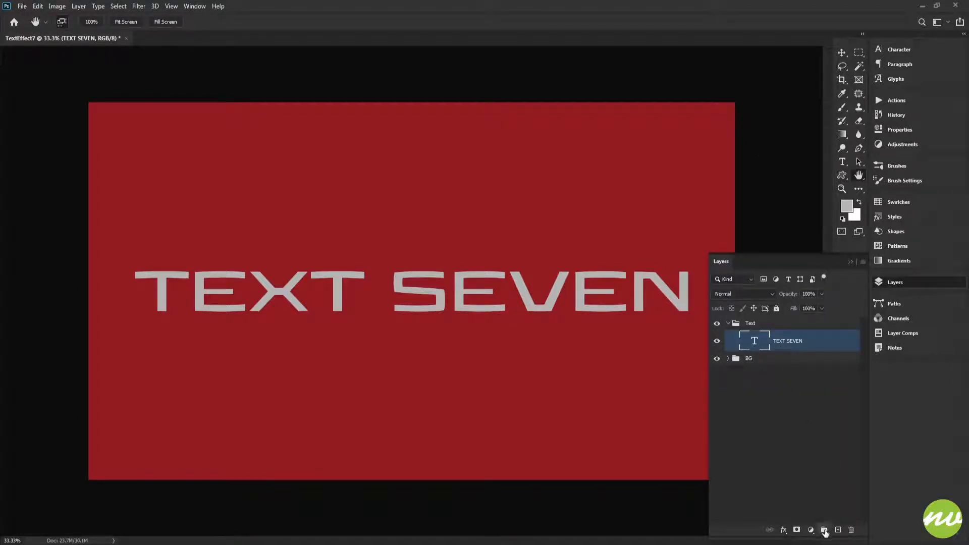
{"action": "left_click", "coordinate": [824, 530], "text": "alt"}
{"action": "type", "text": "Original"}
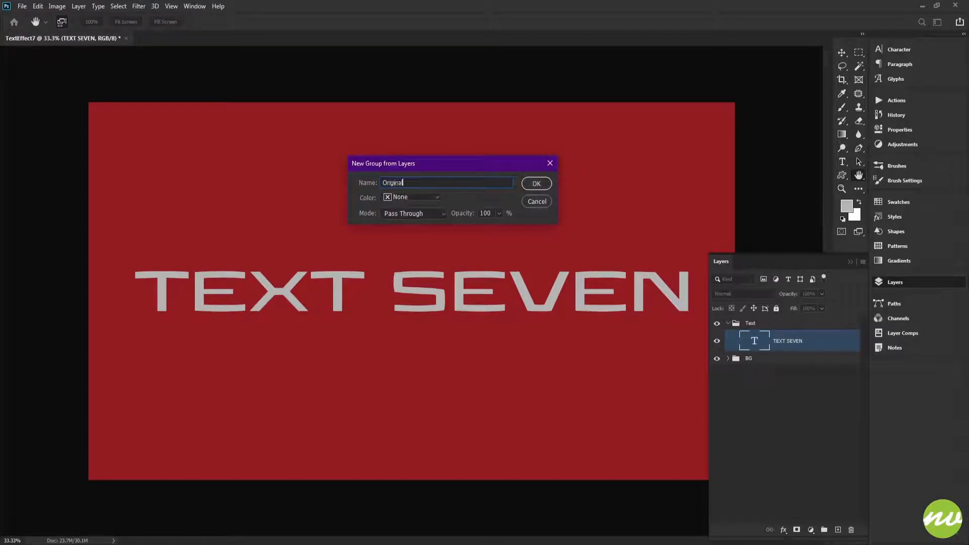
{"action": "key", "text": "Return"}
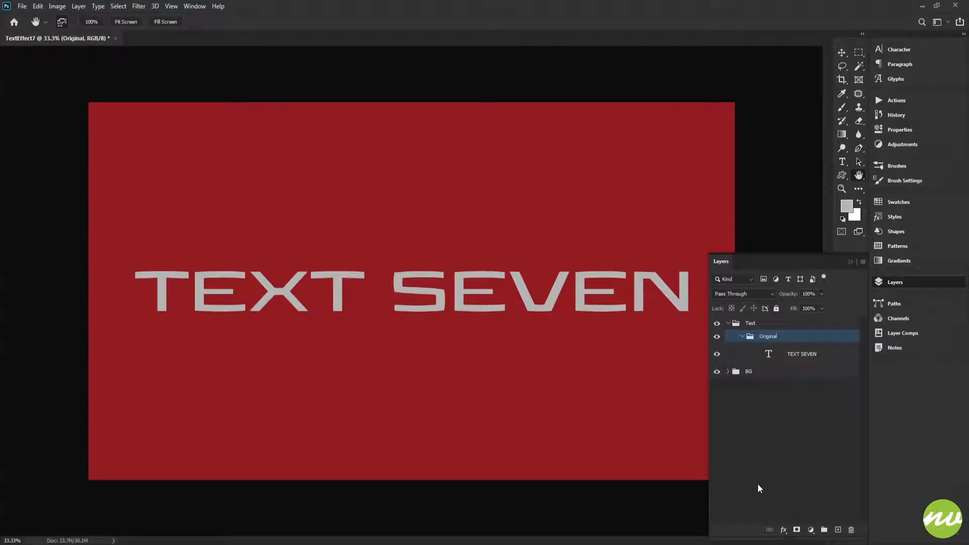
Collapse and duplicate the Original group, and rename the duplicate "Face"
{"action": "left_click", "coordinate": [741, 338]}
{"action": "key", "text": "ctrl+j"}
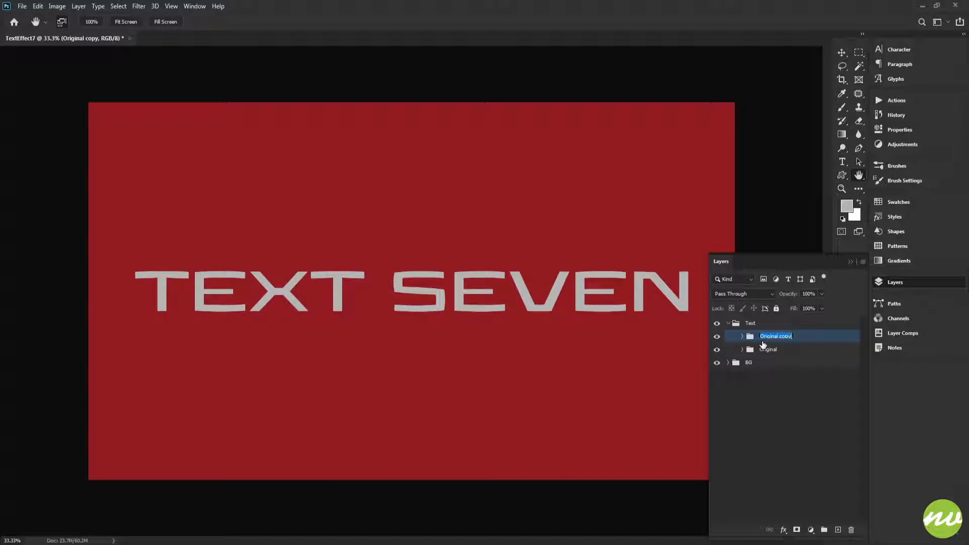
{"action": "type", "text": "Face"}
{"action": "key", "text": "Return"}
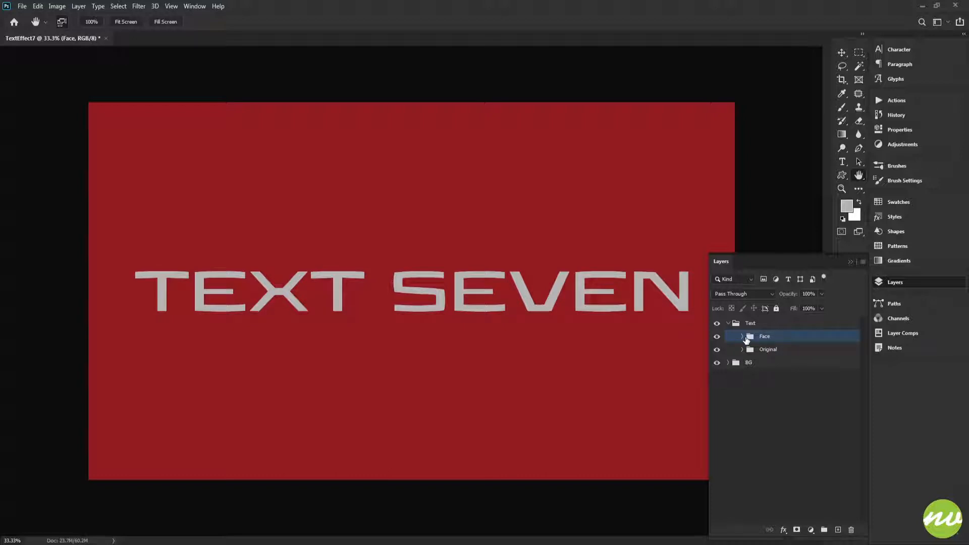
Convert the "TEXT SEVEN" layer inside the Face group to a Smart Object and collapse the group
{"action": "left_click", "coordinate": [742, 337]}
{"action": "left_click", "coordinate": [741, 337]}
{"action": "left_click", "coordinate": [742, 337]}
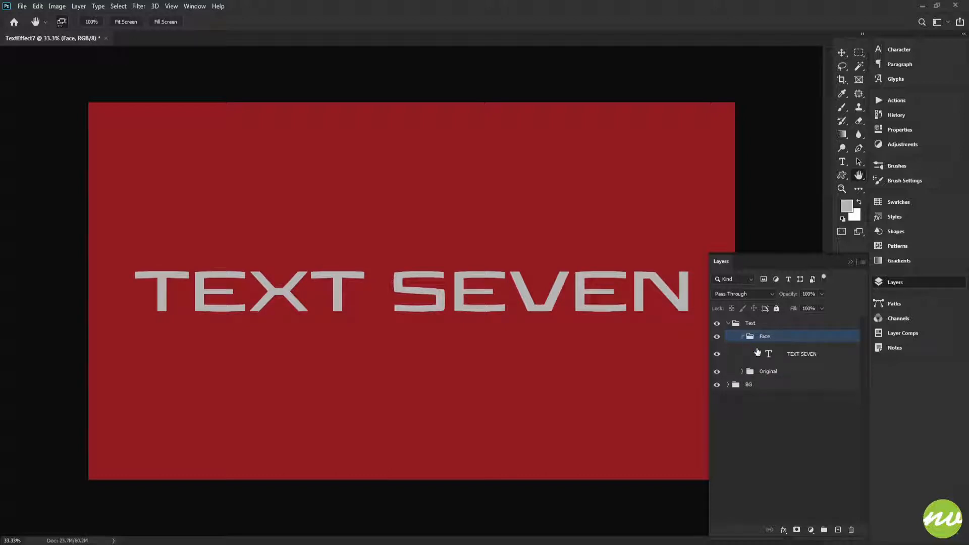
{"action": "left_click", "coordinate": [778, 355]}
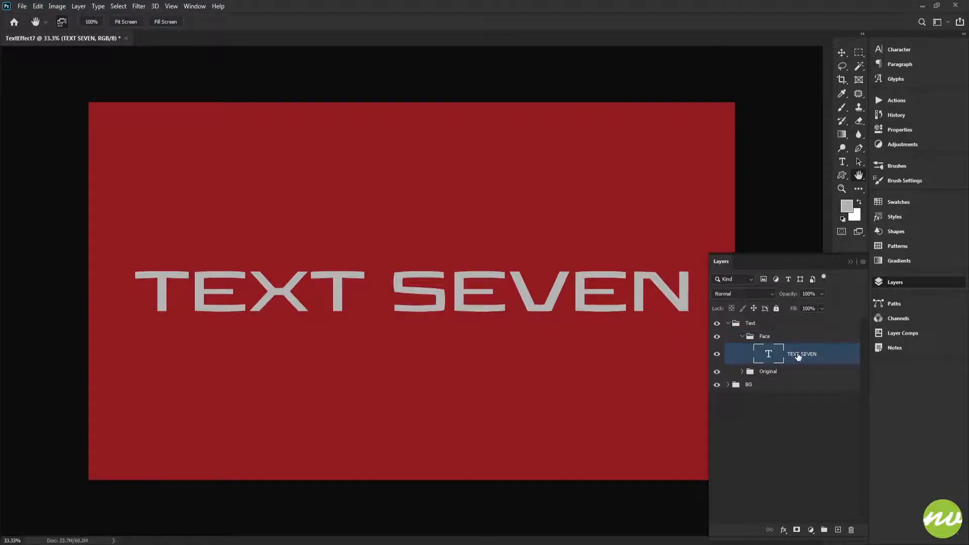
{"action": "right_click", "coordinate": [798, 357]}
{"action": "left_click", "coordinate": [843, 201]}
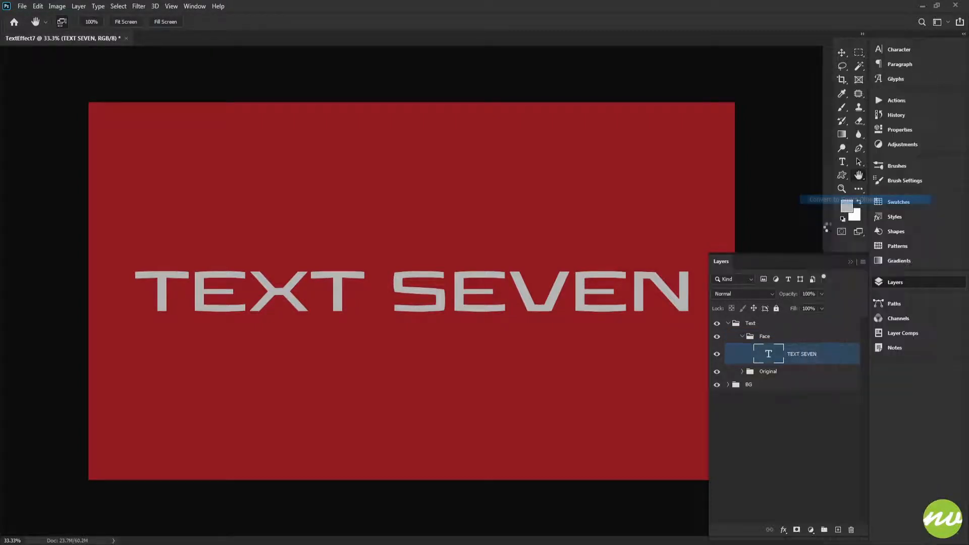
{"action": "left_click", "coordinate": [743, 337]}
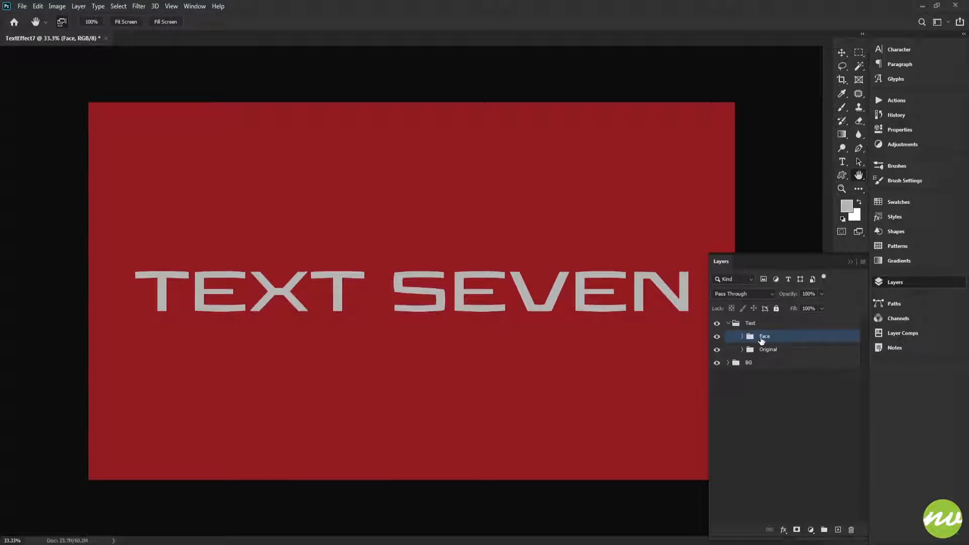
Duplicate the Face group below itself, name the copy "Sides" and hide the Original group
{"action": "key", "text": "ctrl+j"}
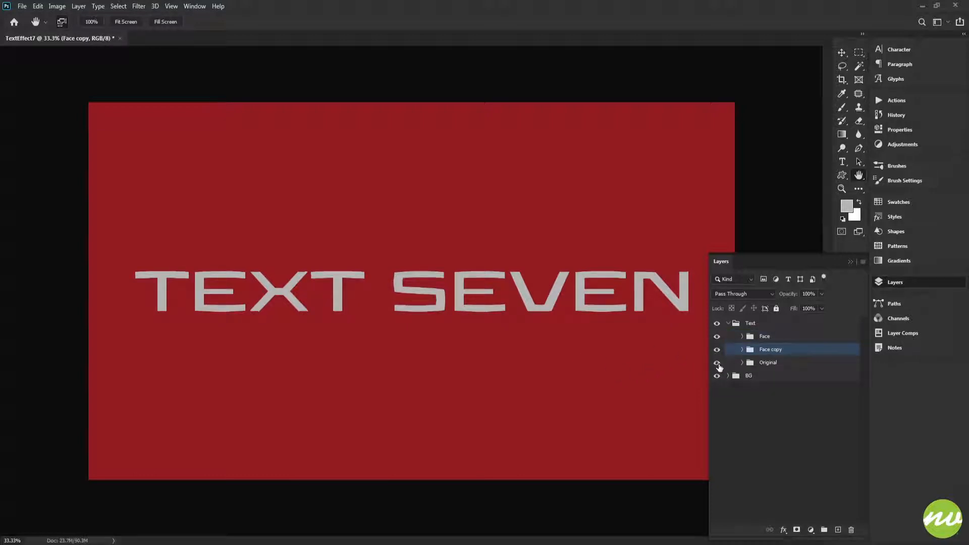
{"action": "left_click", "coordinate": [718, 364]}
{"action": "double_click", "coordinate": [770, 350]}
{"action": "type", "text": "Sides"}
{"action": "key", "text": "Return"}
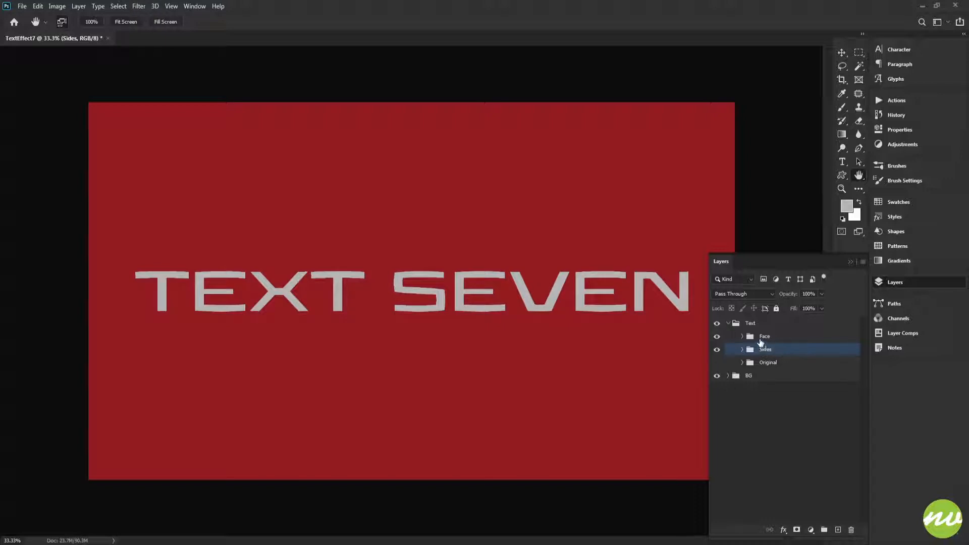
Add a Color Overlay to the Face group in light gray b9b9b9, Normal blend mode at 100% opacity
{"action": "left_click", "coordinate": [770, 341]}
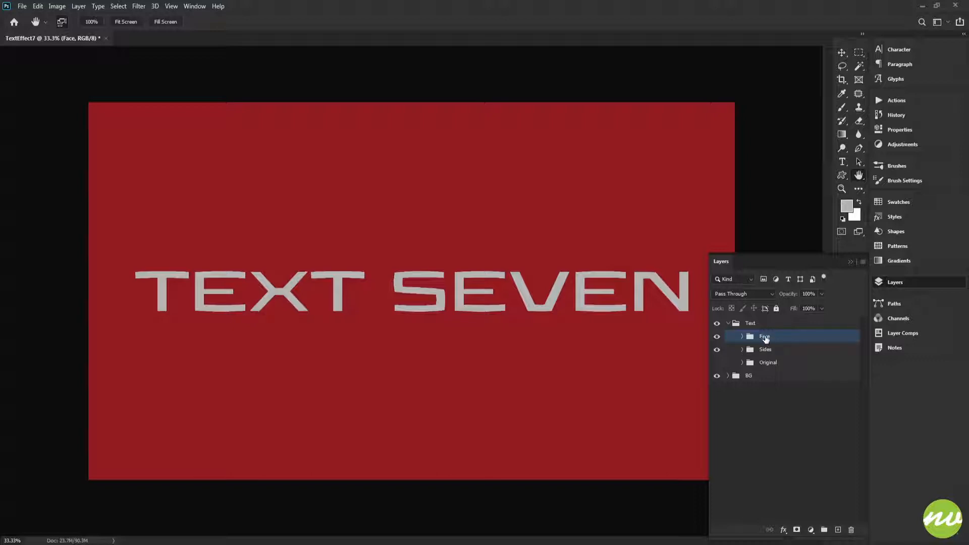
{"action": "left_click", "coordinate": [783, 532]}
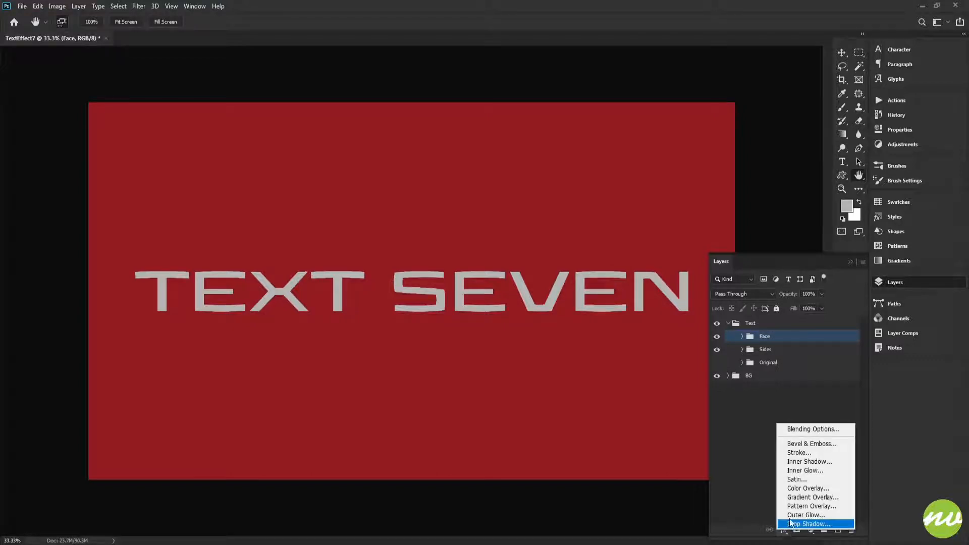
{"action": "left_click", "coordinate": [797, 488]}
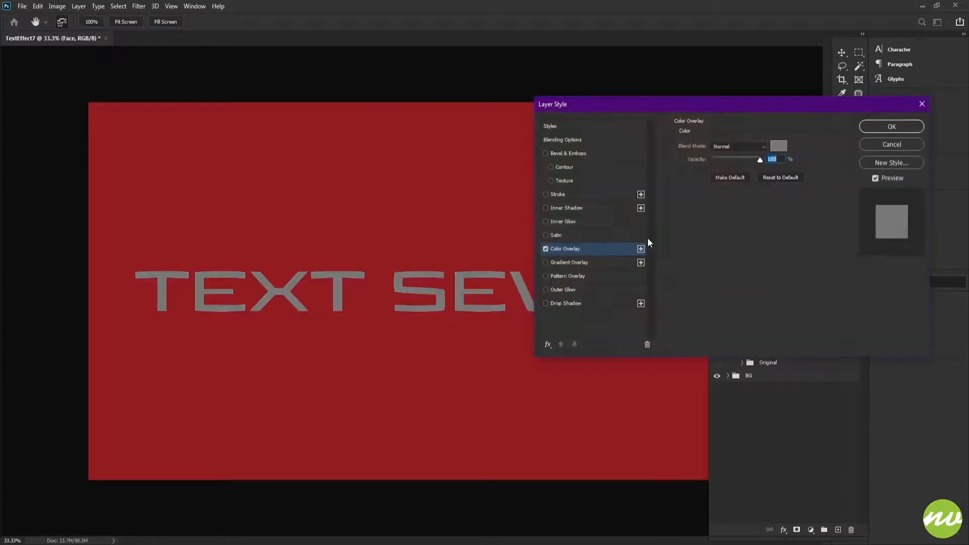
{"action": "left_click", "coordinate": [775, 147]}
{"action": "mouse_move", "coordinate": [559, 146]}
{"action": "left_mouse_down"}
{"action": "mouse_move", "coordinate": [559, 110]}
{"action": "mouse_move", "coordinate": [551, 118]}
{"action": "left_mouse_up"}
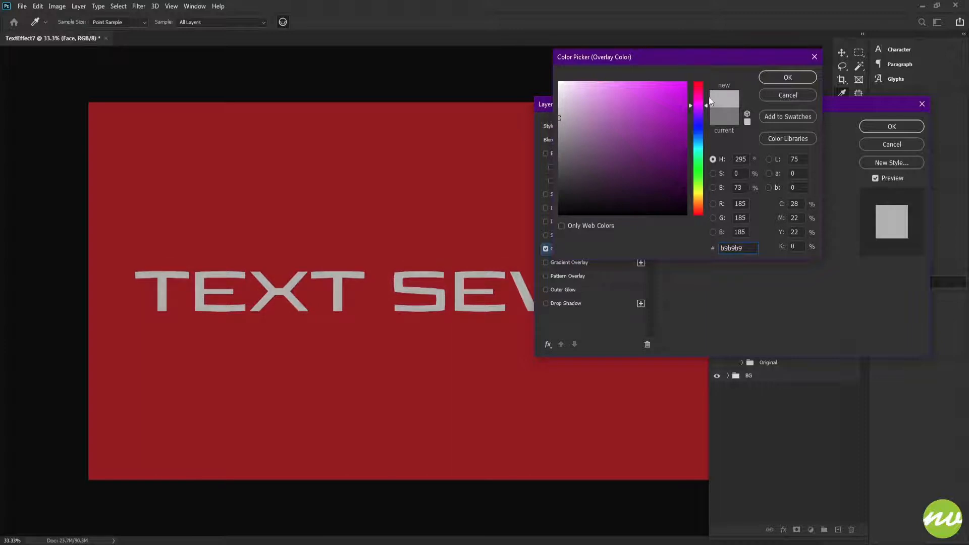
{"action": "left_click", "coordinate": [777, 80]}
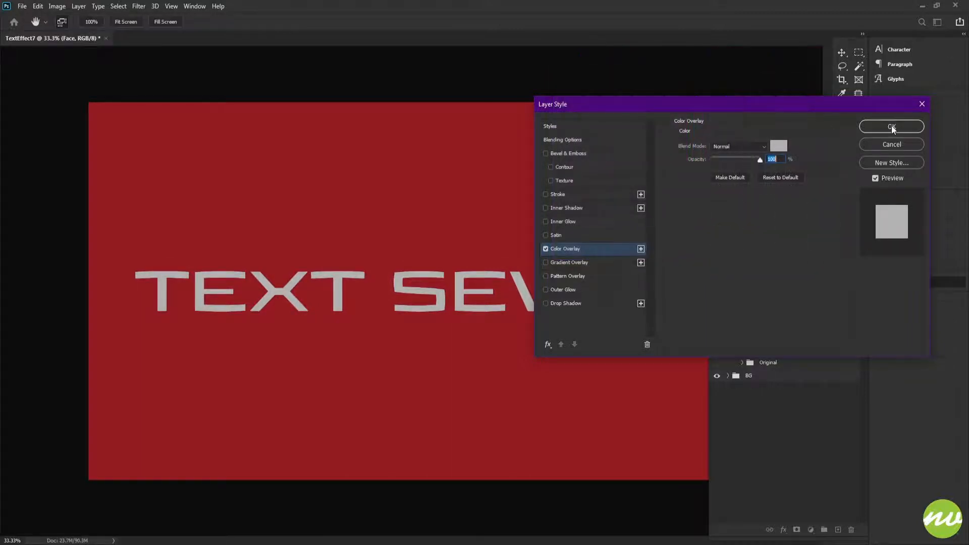
{"action": "left_click", "coordinate": [891, 127]}
Expand the Sides group, select its "TEXT SEVEN" smart object and activate the Move tool
{"action": "left_click", "coordinate": [767, 353]}
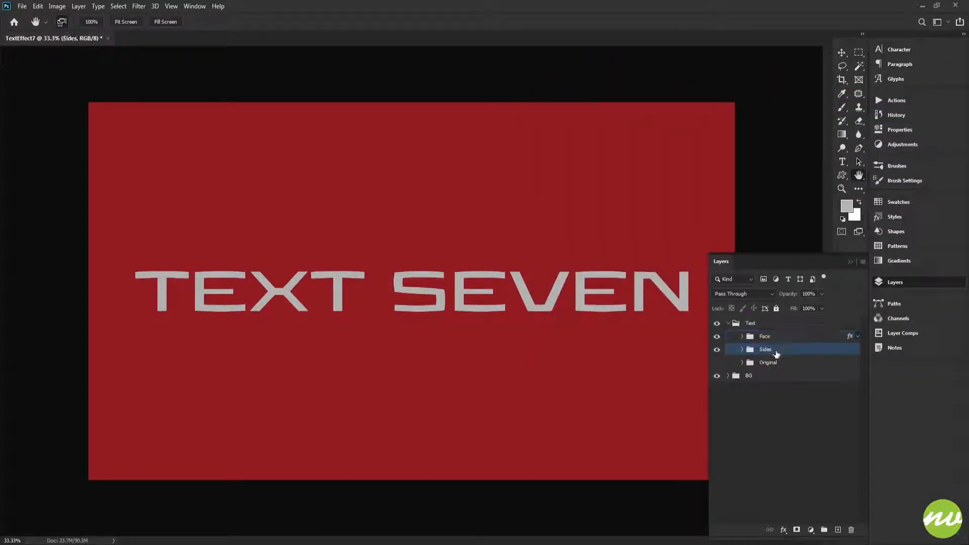
{"action": "left_click_drag", "start_coordinate": [328, 322], "coordinate": [375, 352]}
{"action": "left_click_drag", "start_coordinate": [586, 347], "coordinate": [659, 317]}
{"action": "left_click", "coordinate": [742, 350]}
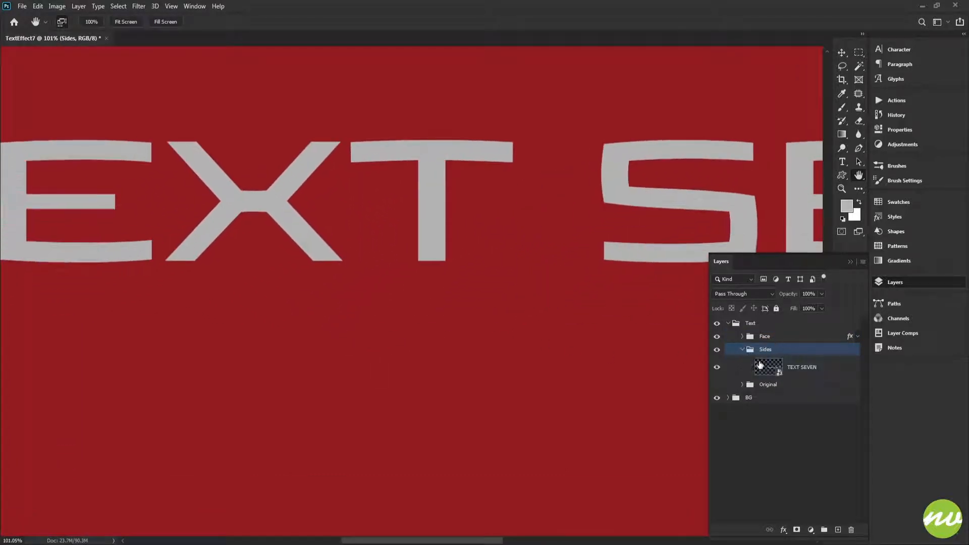
{"action": "left_click", "coordinate": [770, 368]}
{"action": "left_click_drag", "start_coordinate": [590, 329], "coordinate": [506, 329]}
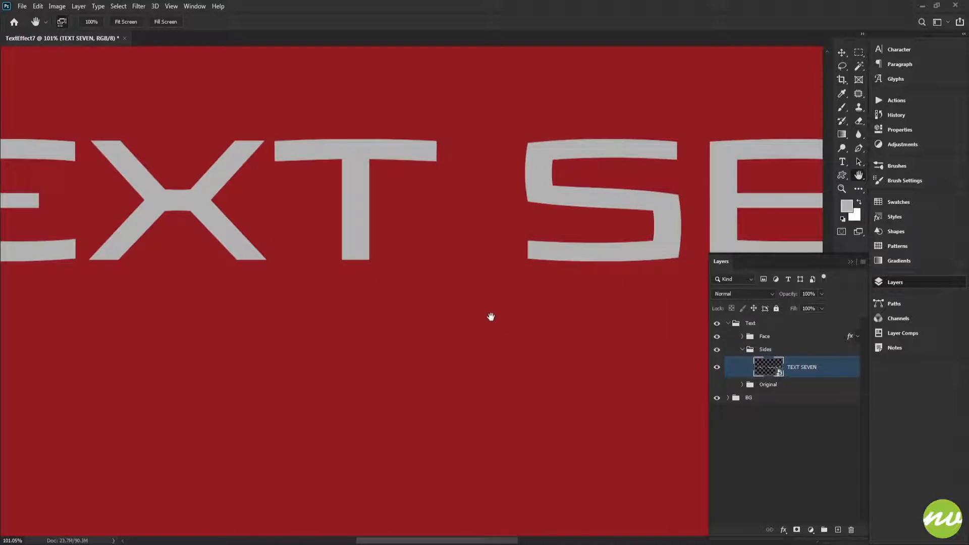
{"action": "key", "text": "v"}
{"action": "mouse_move", "coordinate": [484, 287]}
{"action": "left_mouse_down"}
{"action": "mouse_move", "coordinate": [439, 273]}
{"action": "mouse_move", "coordinate": [505, 283]}
{"action": "mouse_move", "coordinate": [485, 288]}
{"action": "left_mouse_up"}
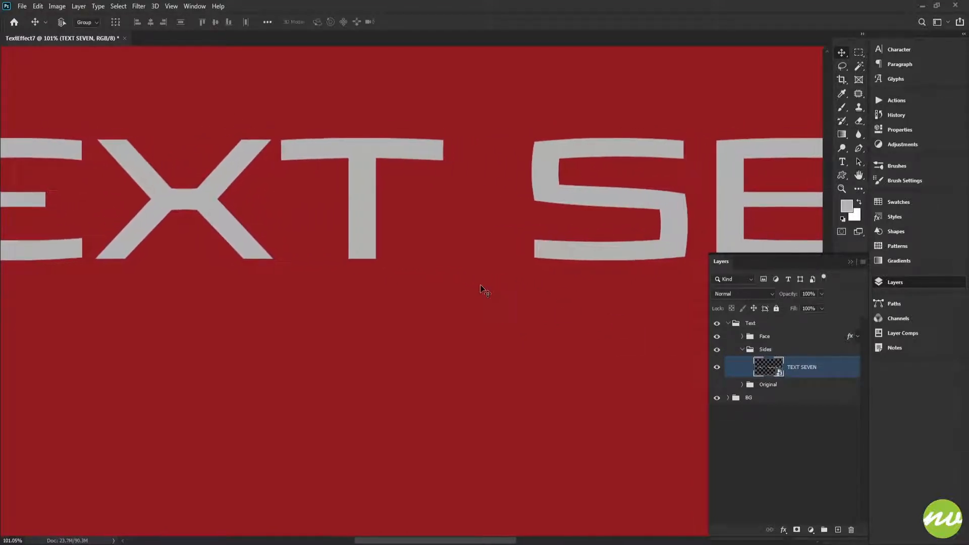
Create 12 progressively offset copies of the "TEXT SEVEN" layer diagonally down to the right inside Sides, and collapse the group
{"action": "left_click_drag", "start_coordinate": [640, 324], "coordinate": [457, 325]}
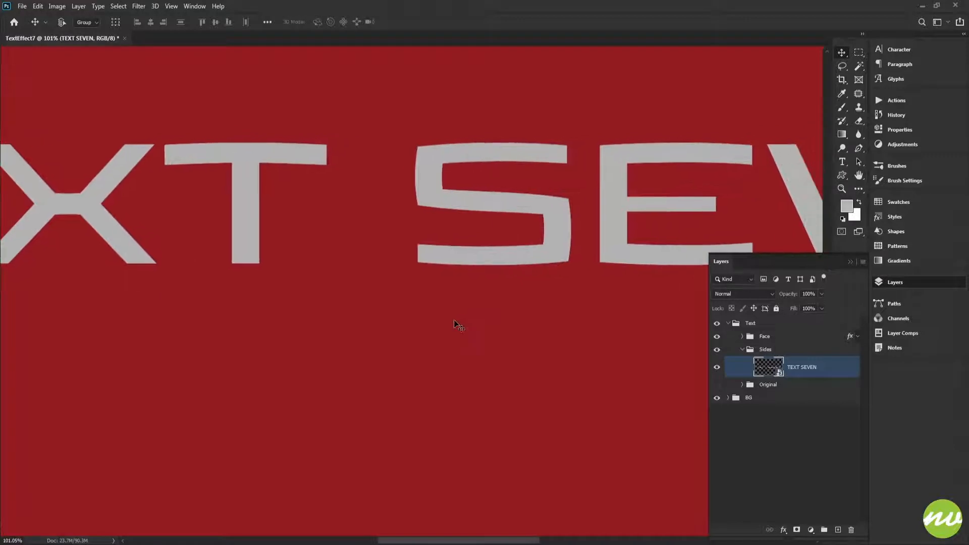
{"action": "key", "text": "ctrl+plus"}
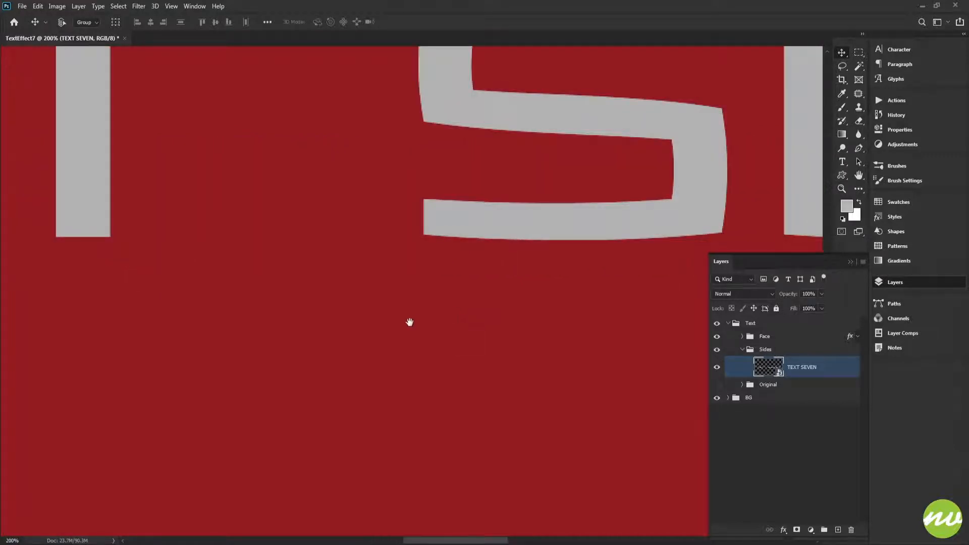
{"action": "scroll", "coordinate": [408, 323], "scroll_direction": "left", "scroll_amount": 10}
{"action": "scroll", "coordinate": [334, 348], "scroll_direction": "left", "scroll_amount": 10}
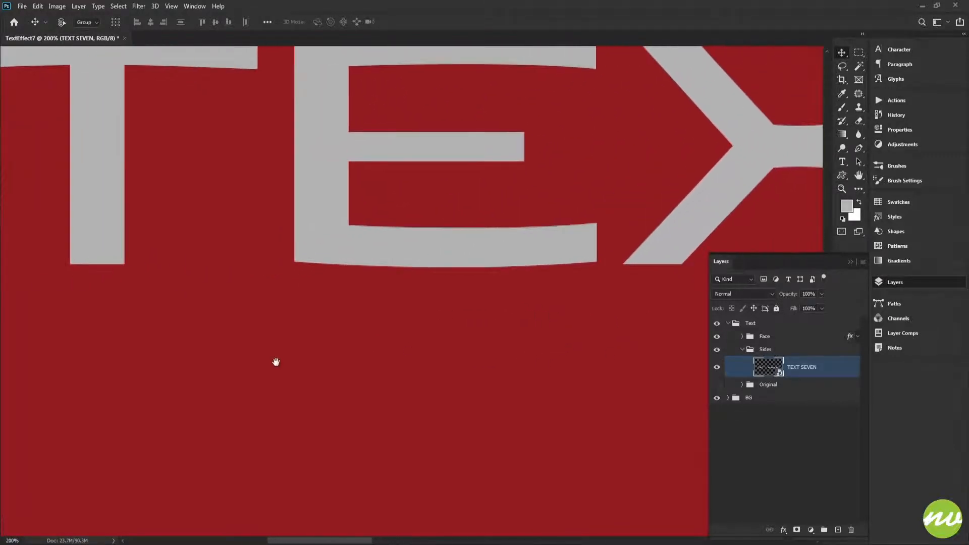
{"action": "mouse_move", "coordinate": [322, 351]}
{"action": "left_mouse_down"}
{"action": "mouse_move", "coordinate": [320, 322]}
{"action": "mouse_move", "coordinate": [312, 344]}
{"action": "left_mouse_up"}
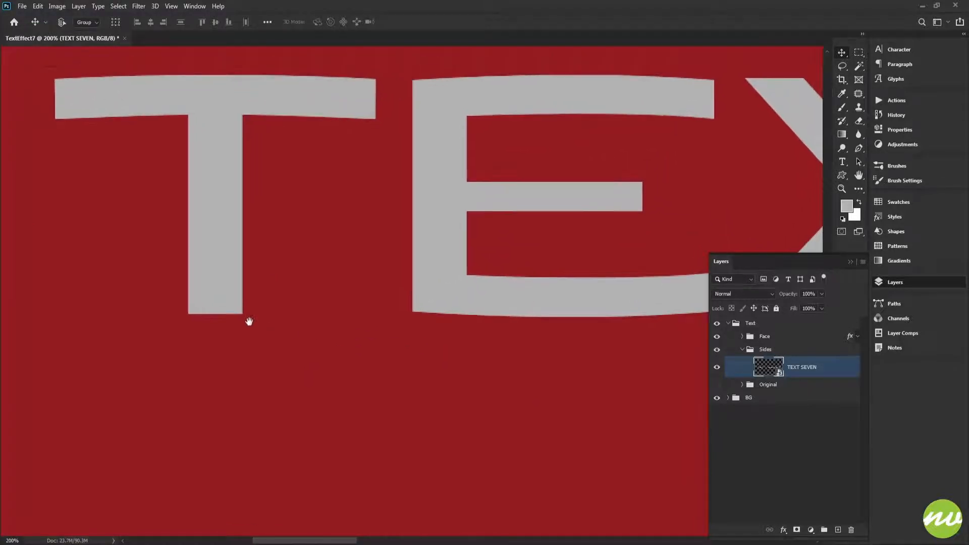
{"action": "left_click_drag", "start_coordinate": [249, 313], "coordinate": [306, 298]}
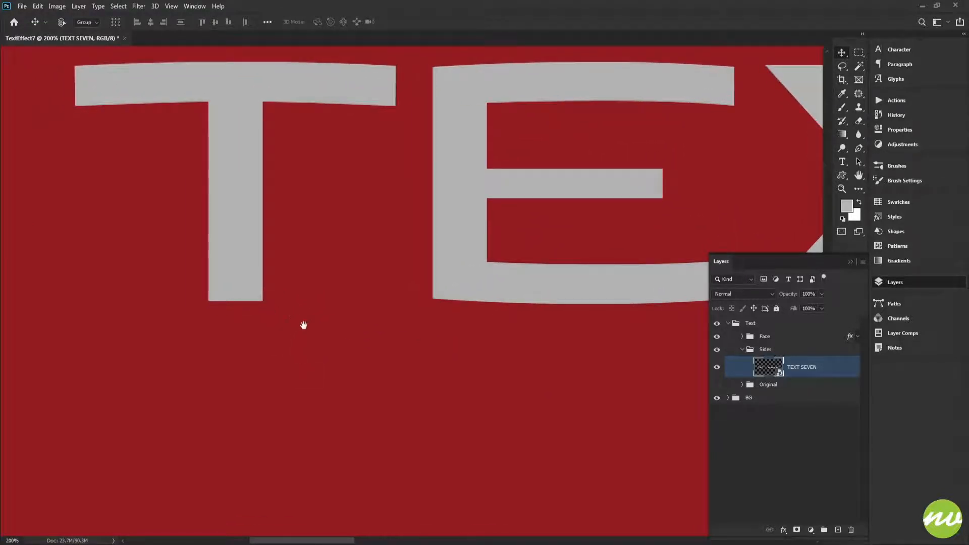
{"action": "left_click_drag", "start_coordinate": [321, 339], "coordinate": [328, 346]}
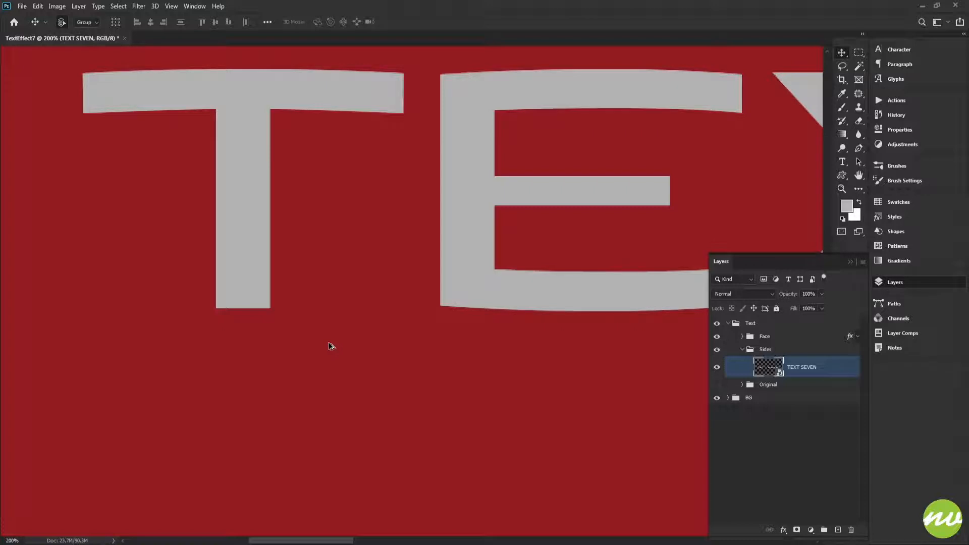
{"action": "key", "text": "ctrl+alt+shift+t"}
{"action": "key", "text": "ctrl+alt+shift+t"}
{"action": "key", "text": "ctrl+alt+shift+t"}
{"action": "key", "text": "ctrl+alt+shift+t"}
{"action": "key", "text": "ctrl+alt+shift+t"}
{"action": "key", "text": "ctrl+alt+shift+t"}
{"action": "key", "text": "ctrl+alt+shift+t"}
{"action": "key", "text": "ctrl+alt+shift+t"}
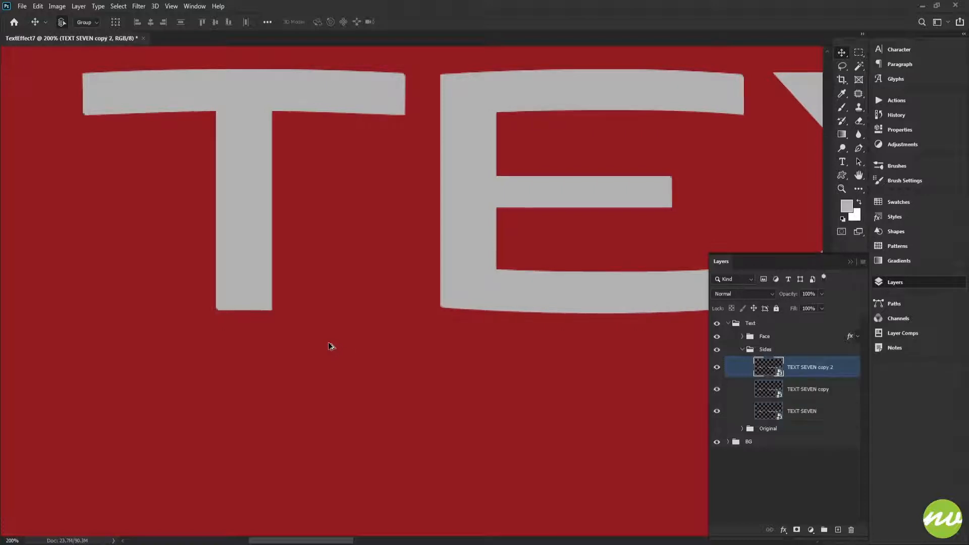
{"action": "key", "text": "ctrl+alt+shift+t"}
{"action": "key", "text": "ctrl+alt+shift+t"}
{"action": "key", "text": "ctrl+alt+shift+t"}
{"action": "key", "text": "ctrl+alt+shift+t"}
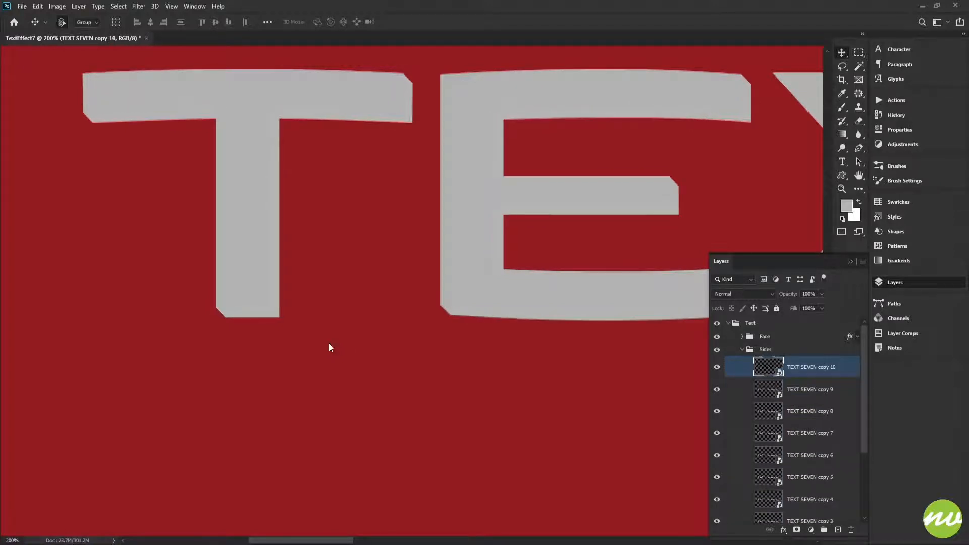
{"action": "key", "text": "space"}
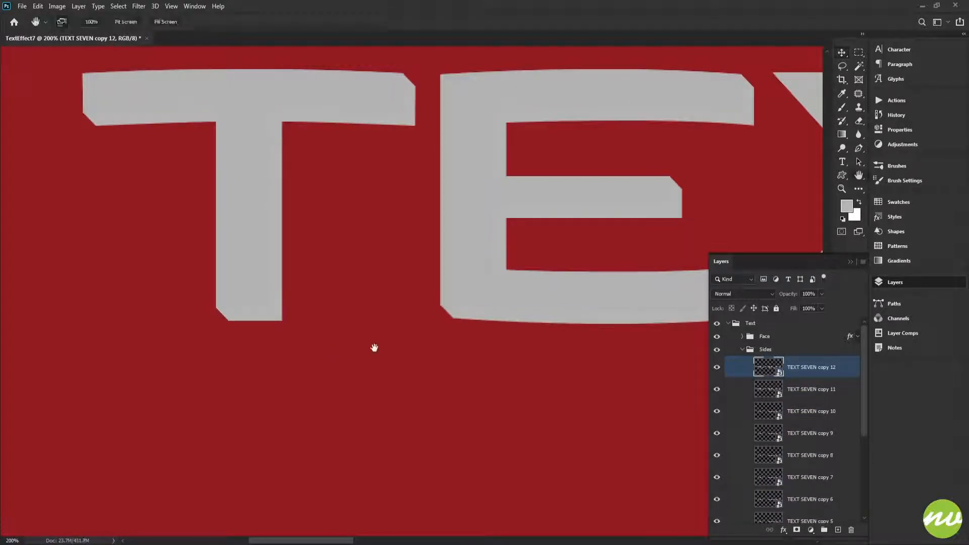
{"action": "left_click_drag", "start_coordinate": [374, 347], "coordinate": [259, 320]}
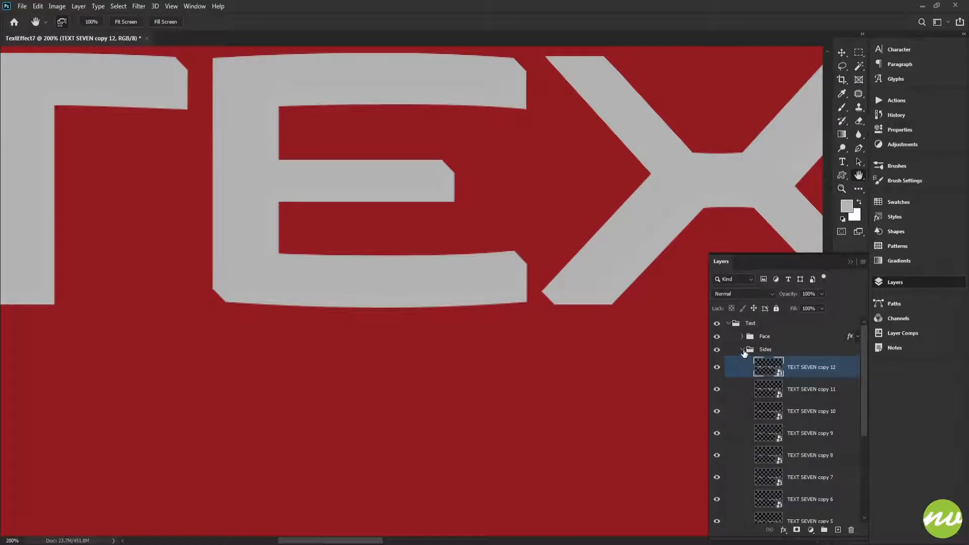
{"action": "left_click", "coordinate": [742, 350]}
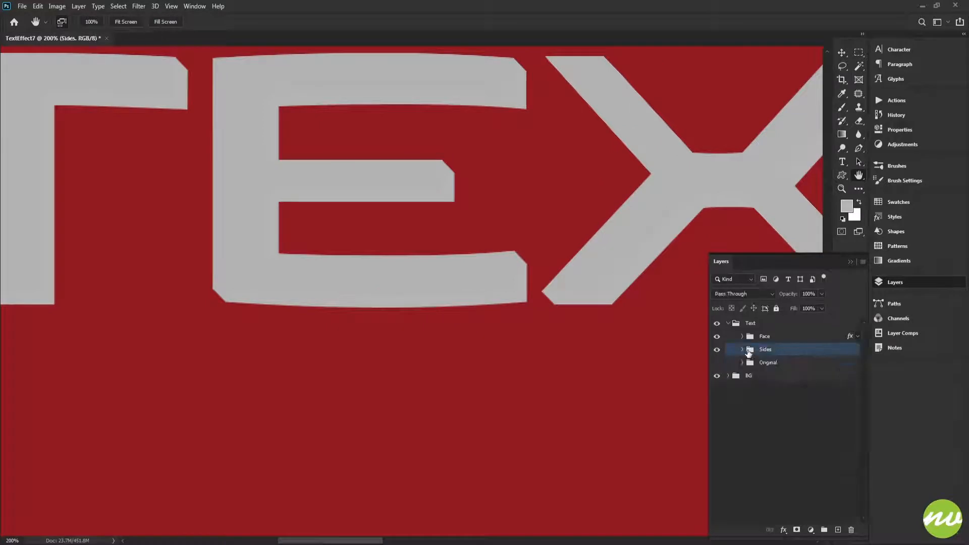
Add a Color Overlay to the Sides group in dark gray 707070
{"action": "left_click", "coordinate": [552, 384], "text": "alt"}
{"action": "left_click", "coordinate": [553, 384], "text": "alt"}
{"action": "key", "text": "ctrl+1"}
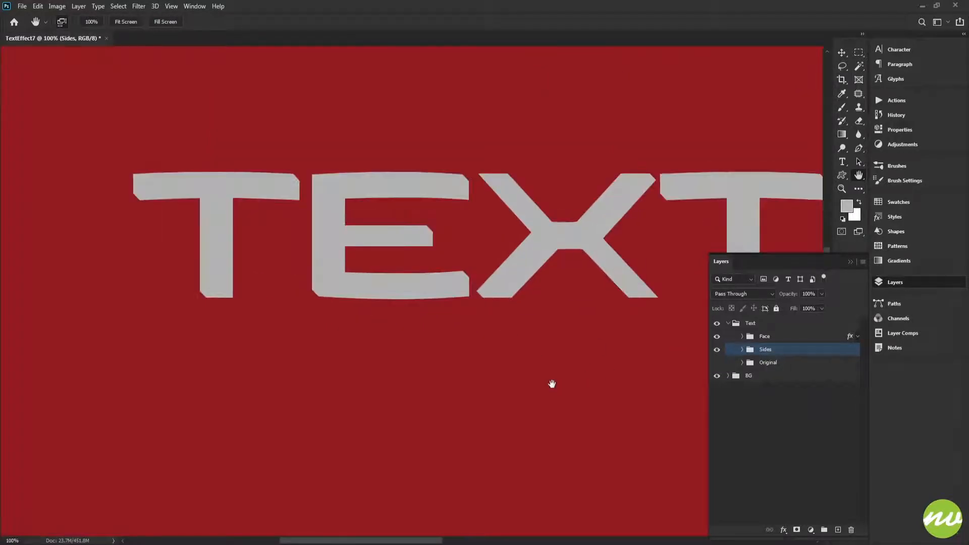
{"action": "left_click", "coordinate": [781, 529]}
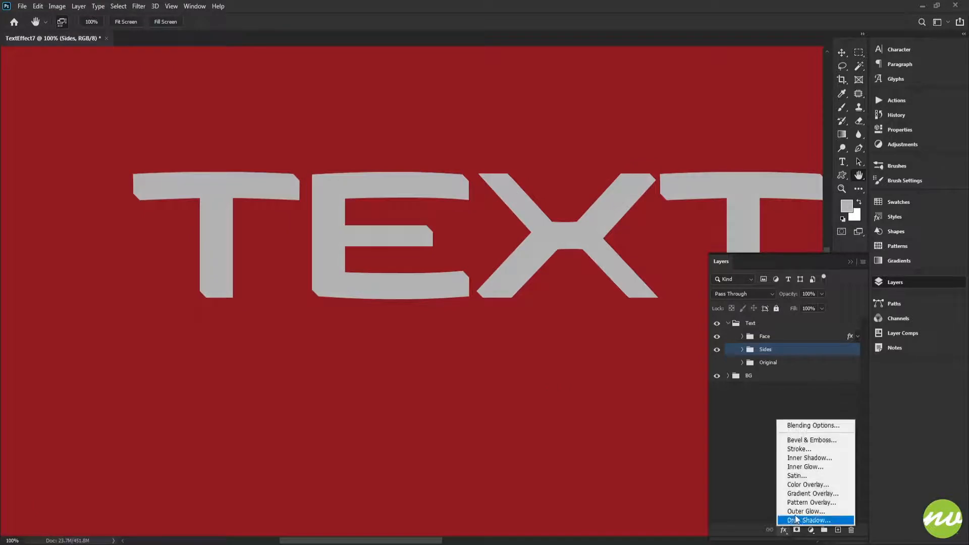
{"action": "left_click", "coordinate": [806, 485]}
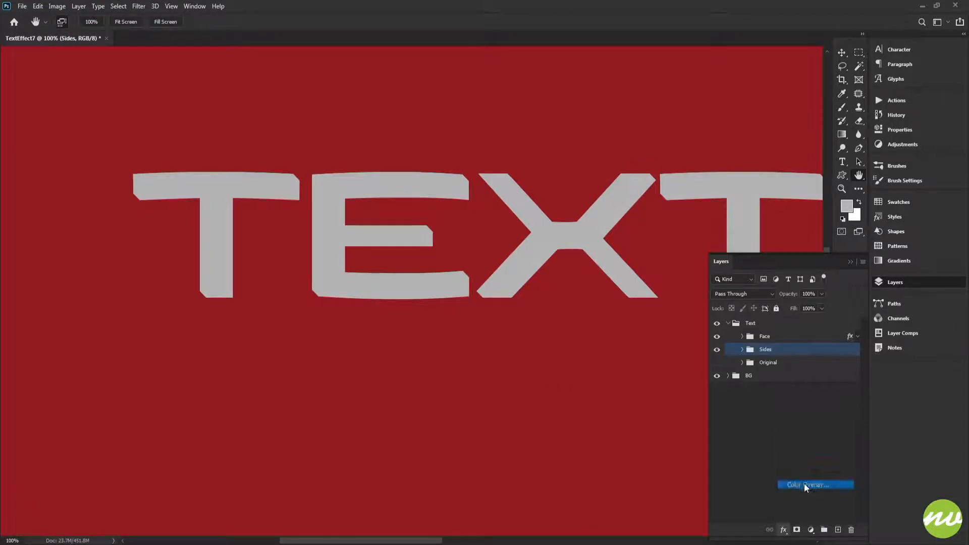
{"action": "left_click", "coordinate": [776, 148]}
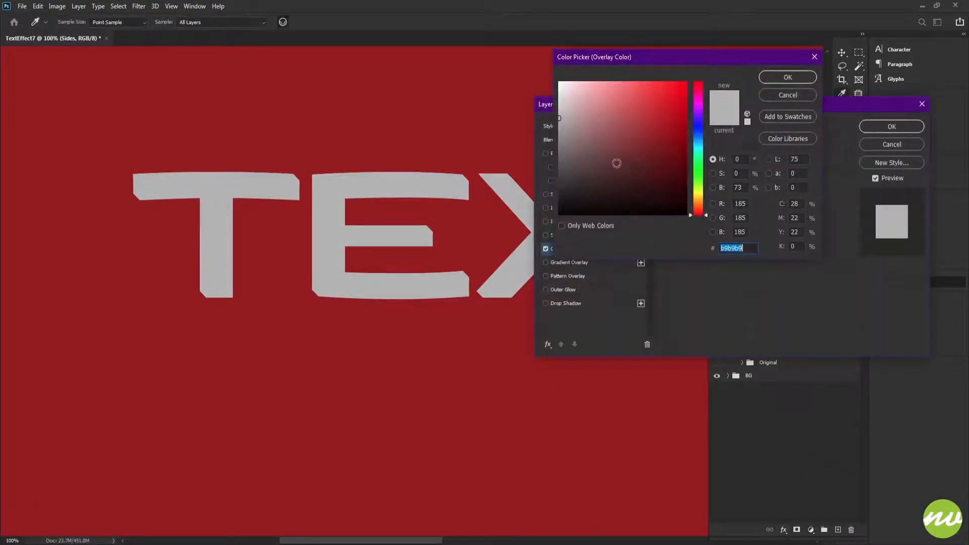
{"action": "mouse_move", "coordinate": [616, 162]}
{"action": "left_mouse_down"}
{"action": "mouse_move", "coordinate": [550, 135]}
{"action": "mouse_move", "coordinate": [548, 156]}
{"action": "left_mouse_up"}
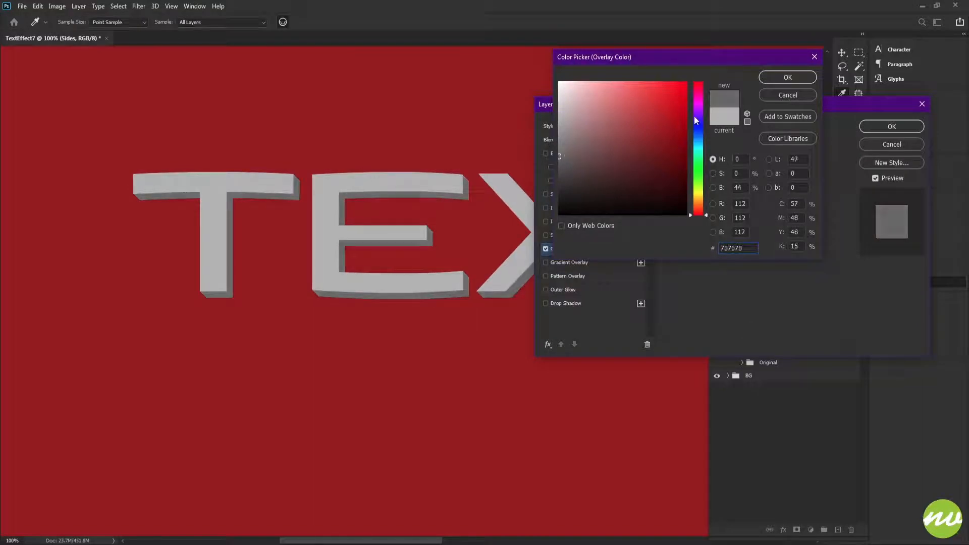
{"action": "left_click", "coordinate": [787, 77]}
{"action": "left_click", "coordinate": [892, 126]}
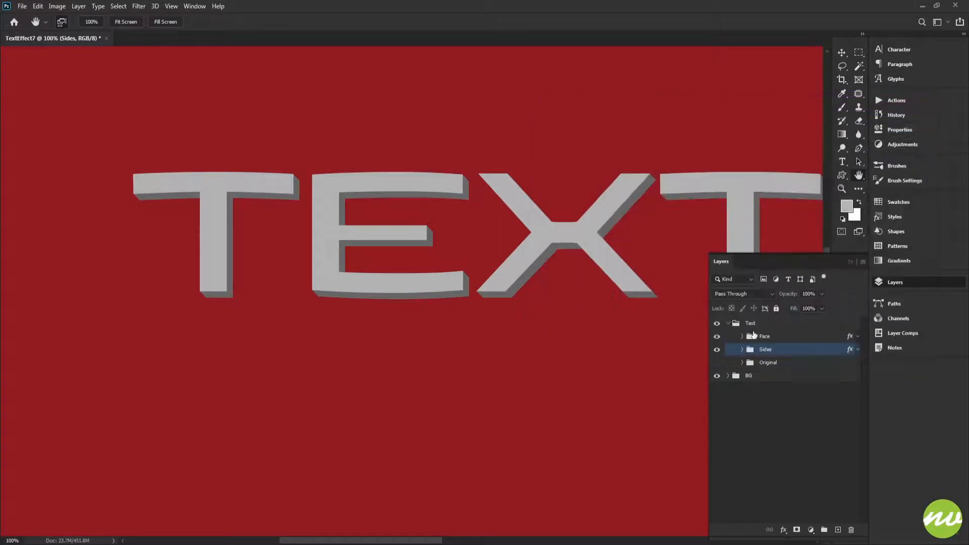
Select the Face group and examine the extruded lettering across the full canvas and close up on the first word
{"action": "left_click", "coordinate": [765, 336]}
{"action": "key", "text": "ctrl+0"}
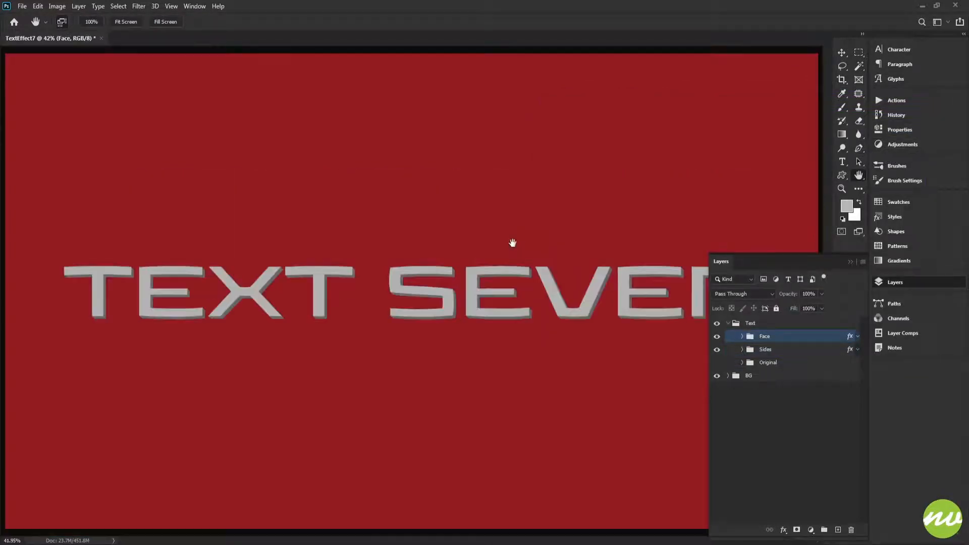
{"action": "left_click", "coordinate": [96, 23]}
{"action": "left_click_drag", "start_coordinate": [545, 210], "coordinate": [567, 214]}
{"action": "left_click_drag", "start_coordinate": [273, 216], "coordinate": [551, 219]}
{"action": "left_click_drag", "start_coordinate": [215, 242], "coordinate": [575, 235]}
{"action": "left_click_drag", "start_coordinate": [383, 231], "coordinate": [590, 225]}
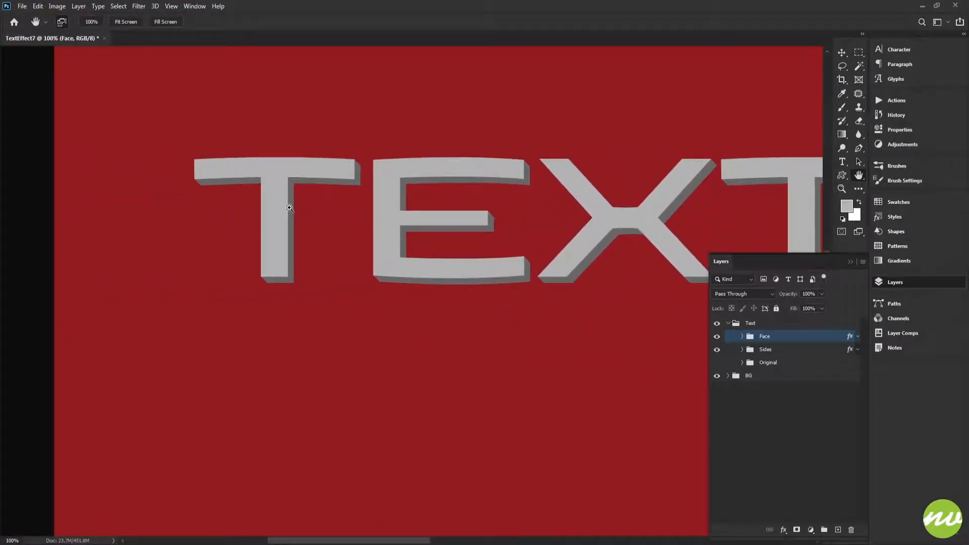
{"action": "mouse_move", "coordinate": [289, 208]}
{"action": "left_mouse_down"}
{"action": "mouse_move", "coordinate": [303, 220]}
{"action": "mouse_move", "coordinate": [278, 211]}
{"action": "left_mouse_up"}
{"action": "left_click_drag", "start_coordinate": [465, 218], "coordinate": [380, 240]}
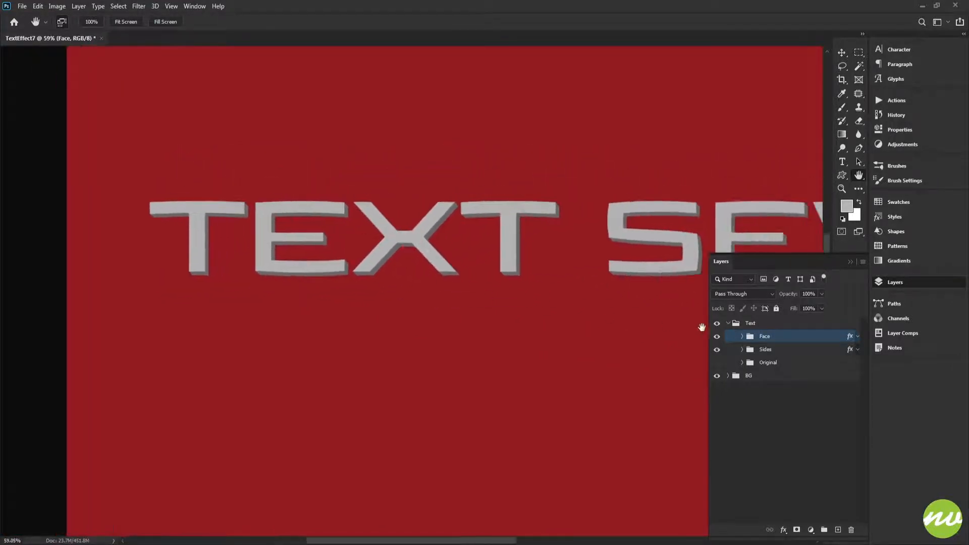
{"action": "left_click_drag", "start_coordinate": [623, 324], "coordinate": [600, 327]}
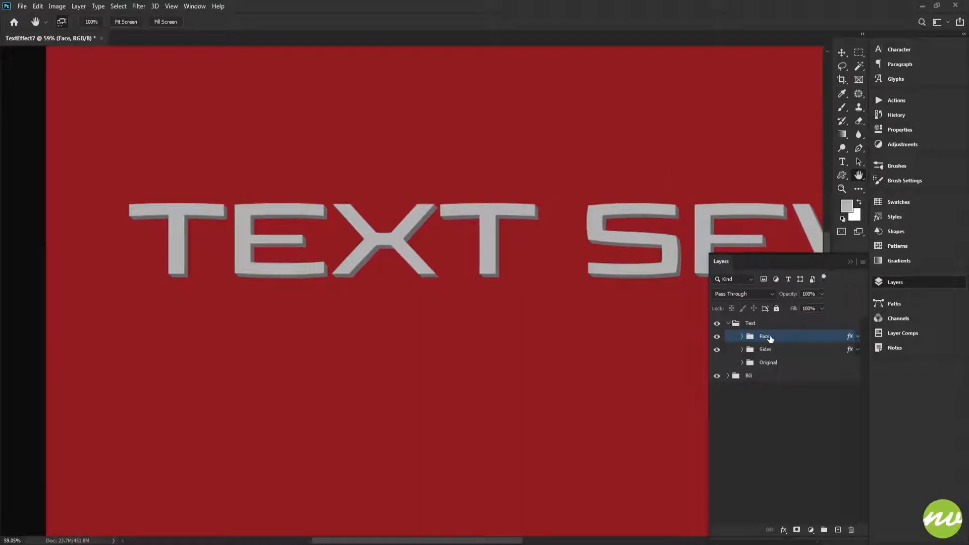
Add a black Stroke to the Face group with size 2 px, Center position and Normal blend mode at 100% opacity
{"action": "left_click", "coordinate": [784, 530]}
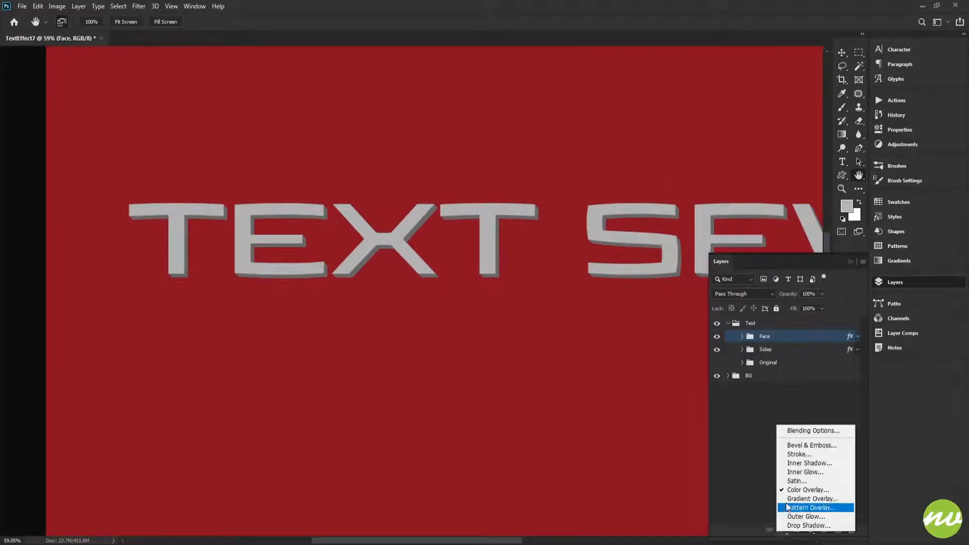
{"action": "left_click", "coordinate": [790, 455]}
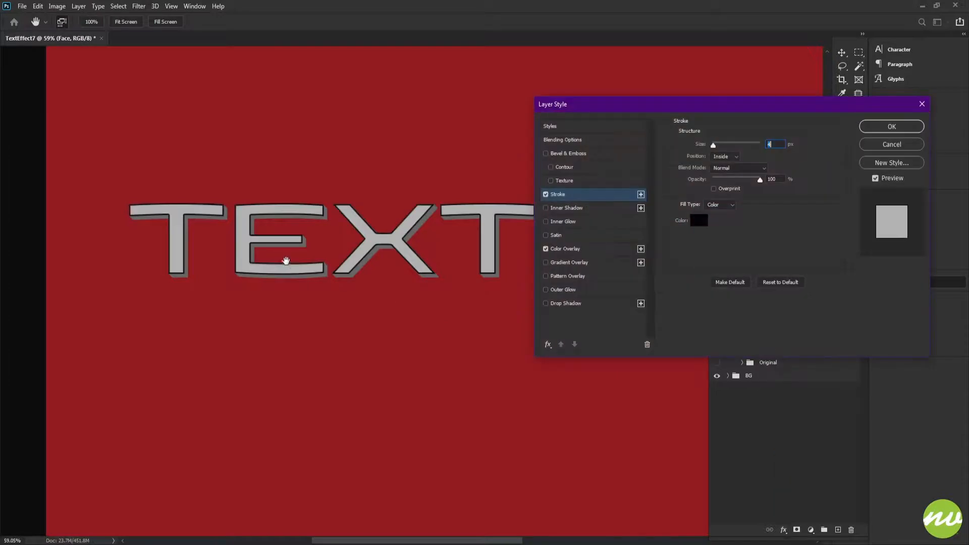
{"action": "left_click_drag", "start_coordinate": [277, 241], "coordinate": [474, 273]}
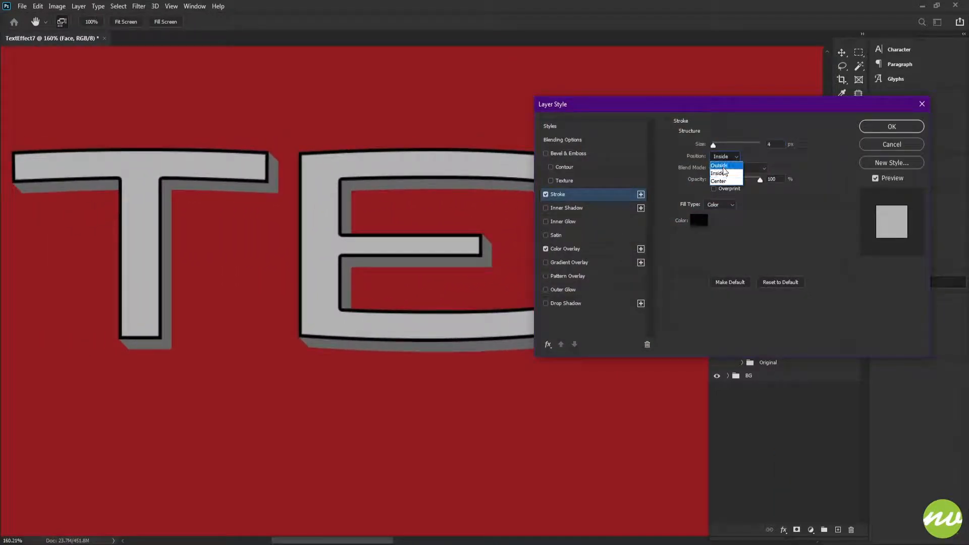
{"action": "left_click", "coordinate": [725, 165]}
{"action": "scroll", "coordinate": [723, 158], "scroll_direction": "down", "scroll_amount": 1}
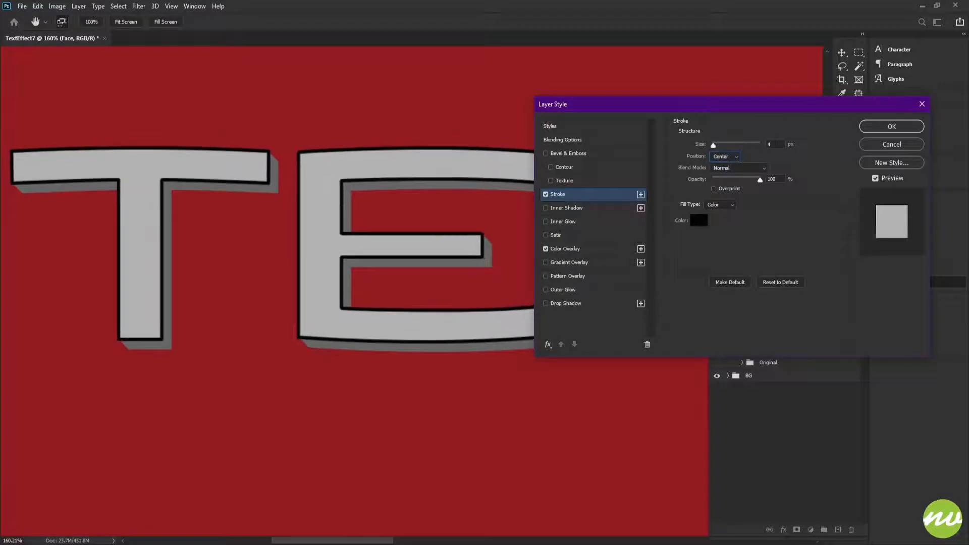
{"action": "left_click", "coordinate": [777, 144]}
{"action": "scroll", "coordinate": [776, 143], "scroll_direction": "down", "scroll_amount": 2}
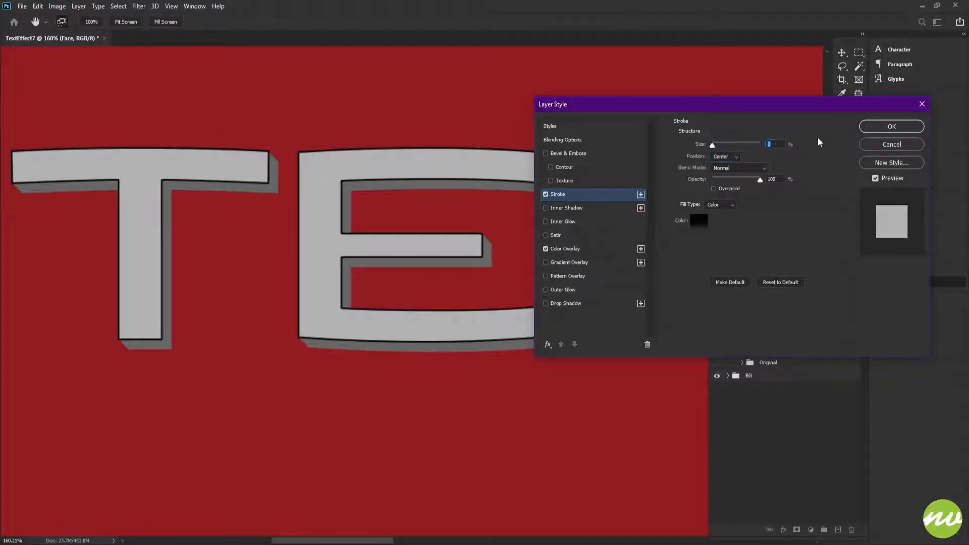
{"action": "left_click", "coordinate": [877, 127]}
Add a black Stroke to the Sides group with size 3 px and Outside position at 100% opacity
{"action": "left_click", "coordinate": [780, 349]}
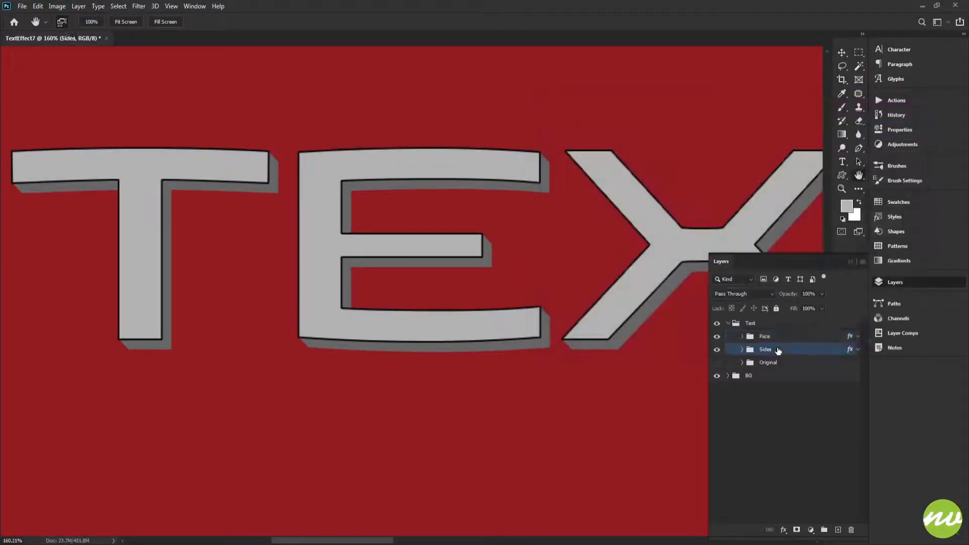
{"action": "left_click_drag", "start_coordinate": [603, 325], "coordinate": [583, 313]}
{"action": "left_click", "coordinate": [783, 530]}
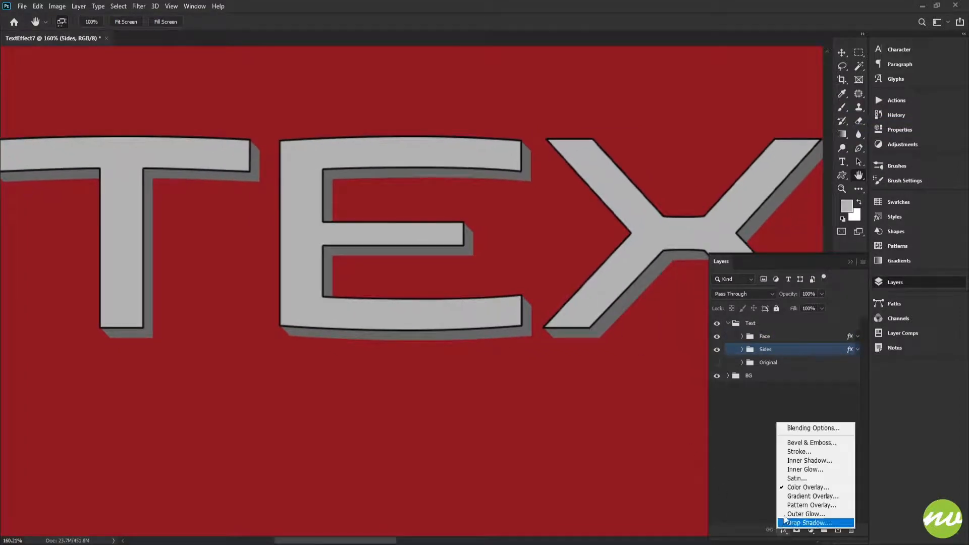
{"action": "left_click", "coordinate": [797, 453]}
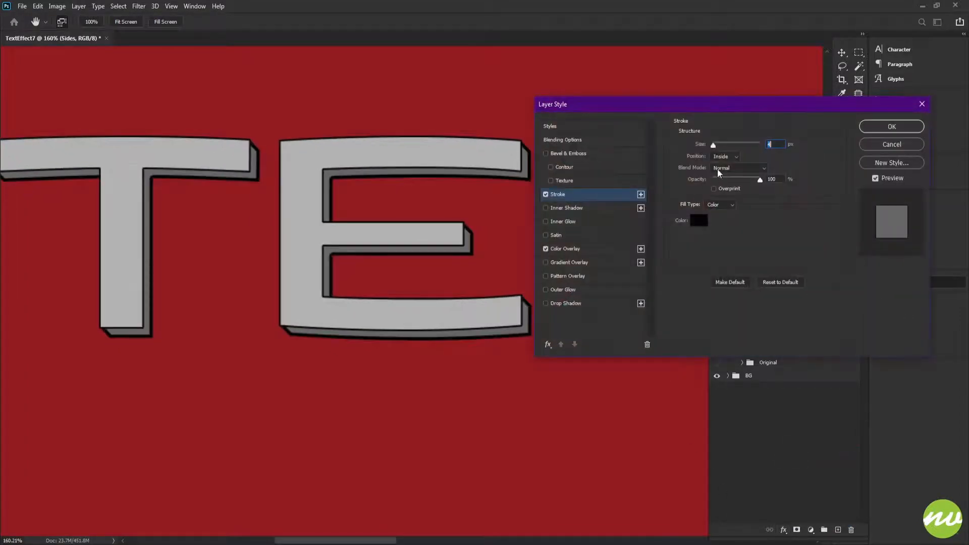
{"action": "scroll", "coordinate": [728, 156], "scroll_direction": "up", "scroll_amount": 1}
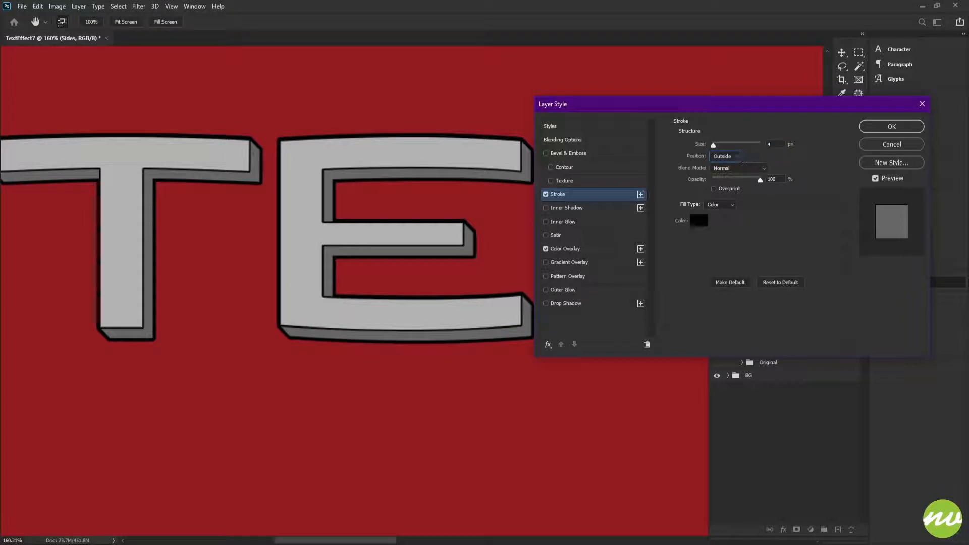
{"action": "scroll", "coordinate": [769, 144], "scroll_direction": "down", "scroll_amount": 2}
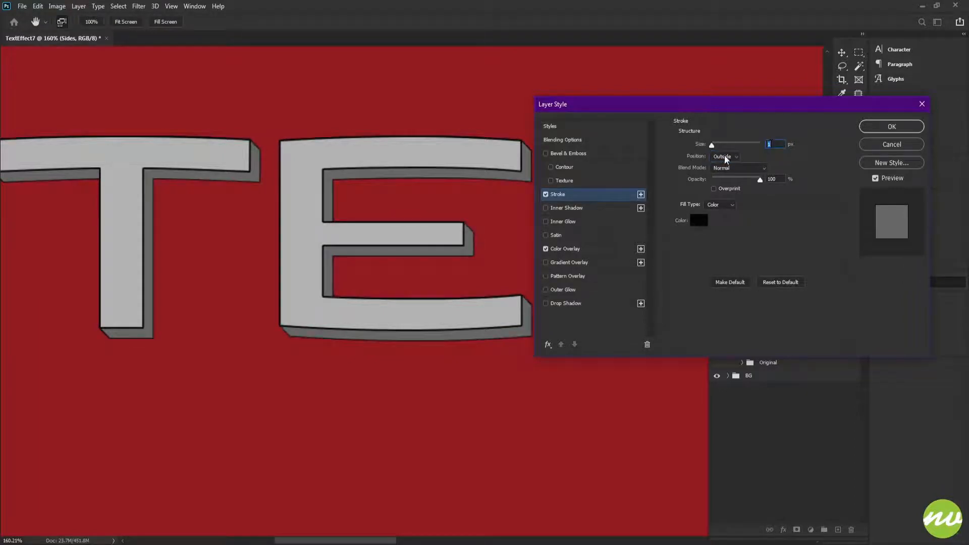
{"action": "scroll", "coordinate": [770, 146], "scroll_direction": "up", "scroll_amount": 2}
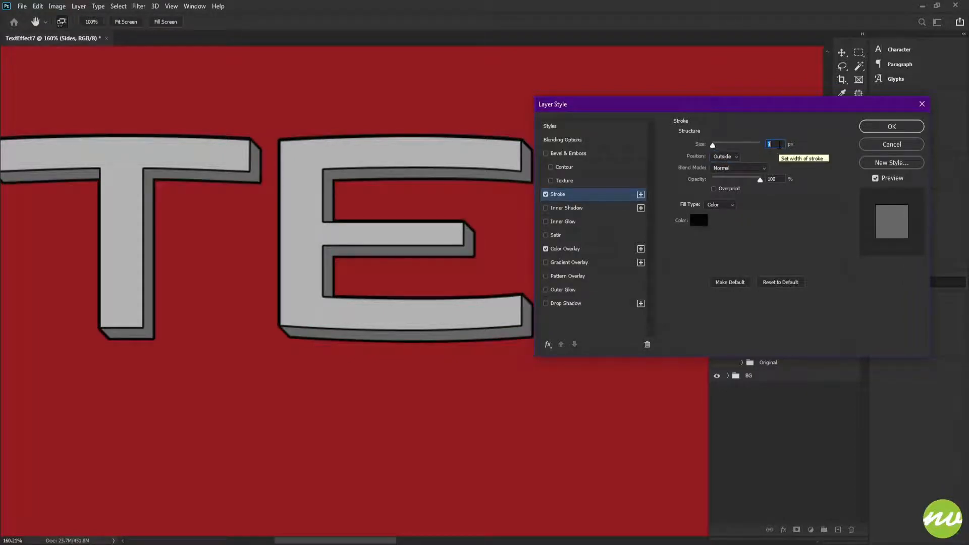
Compare thinner Stroke sizes on the Sides group around the X, and apply the outline at 3 px
{"action": "scroll", "coordinate": [437, 207], "scroll_direction": "right", "scroll_amount": 6}
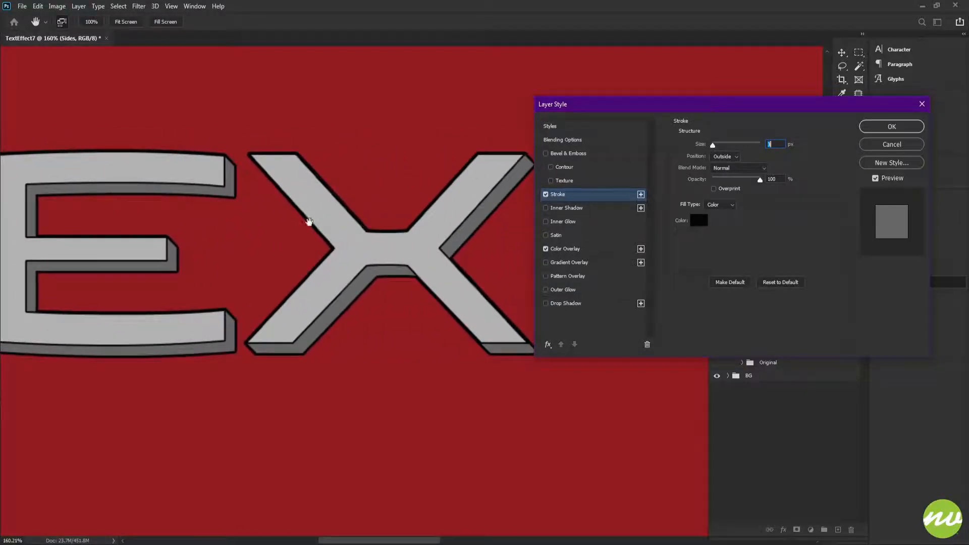
{"action": "scroll", "coordinate": [780, 144], "scroll_direction": "down", "scroll_amount": 2}
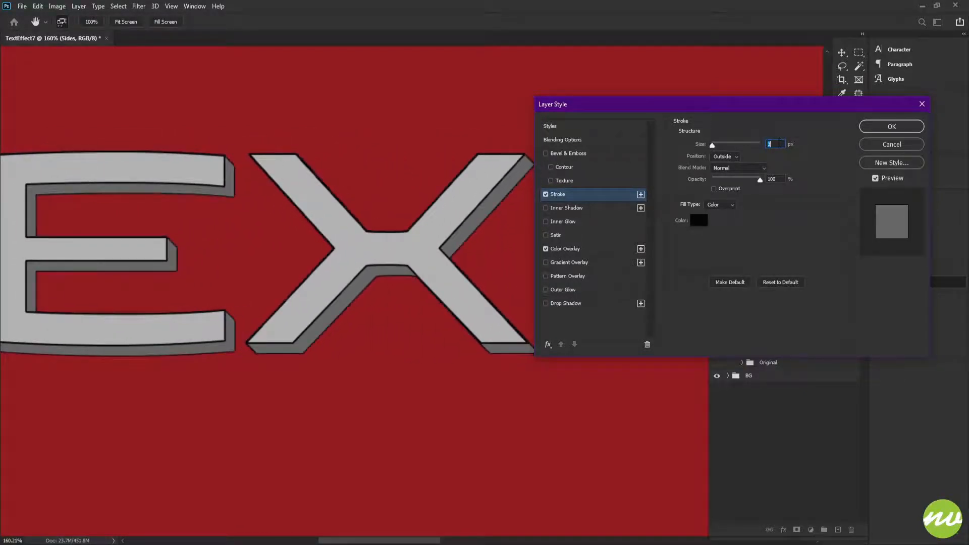
{"action": "scroll", "coordinate": [779, 143], "scroll_direction": "down", "scroll_amount": 1}
{"action": "scroll", "coordinate": [778, 143], "scroll_direction": "up", "scroll_amount": 1}
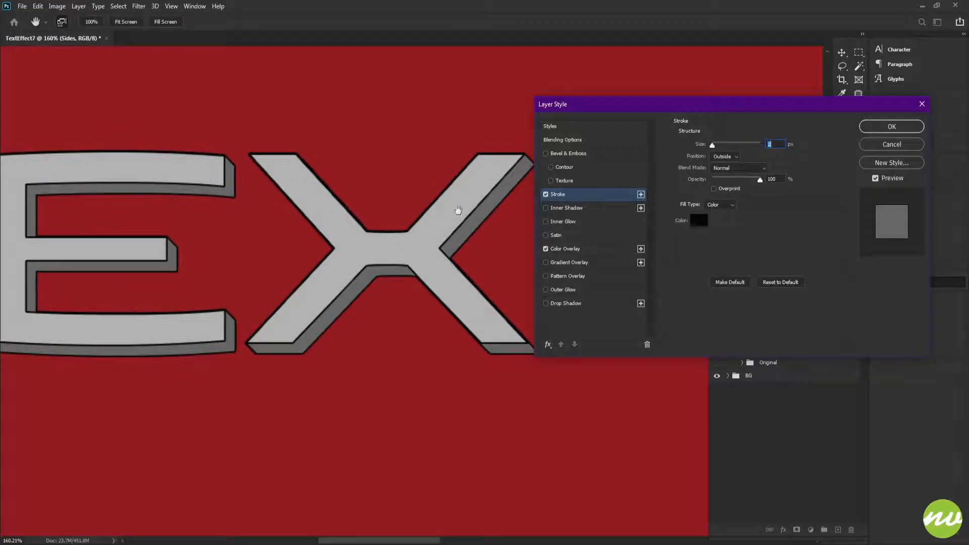
{"action": "scroll", "coordinate": [770, 144], "scroll_direction": "up", "scroll_amount": 1}
{"action": "left_click", "coordinate": [879, 127]}
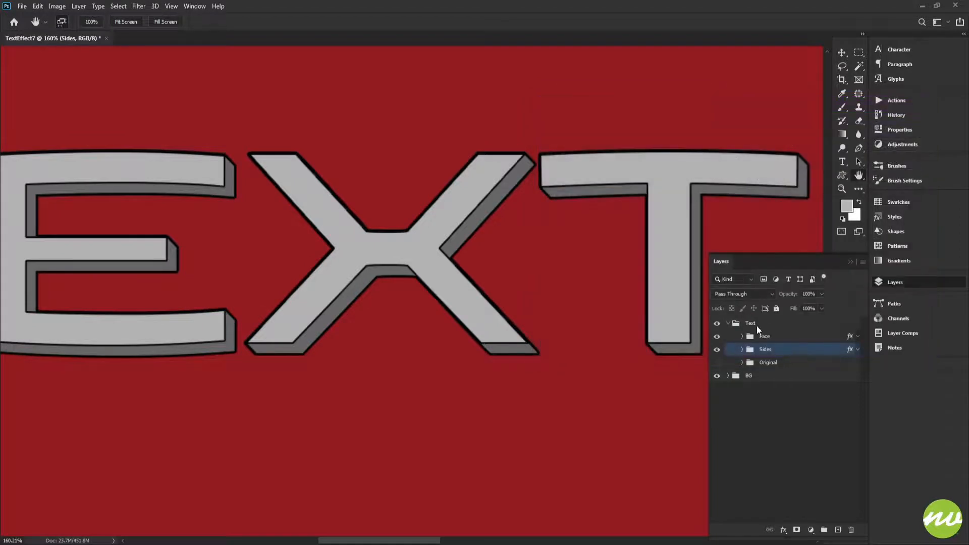
Set the Face group's black 2 px Stroke to Outside position and check it across the lettering
{"action": "left_click_drag", "start_coordinate": [522, 327], "coordinate": [580, 321]}
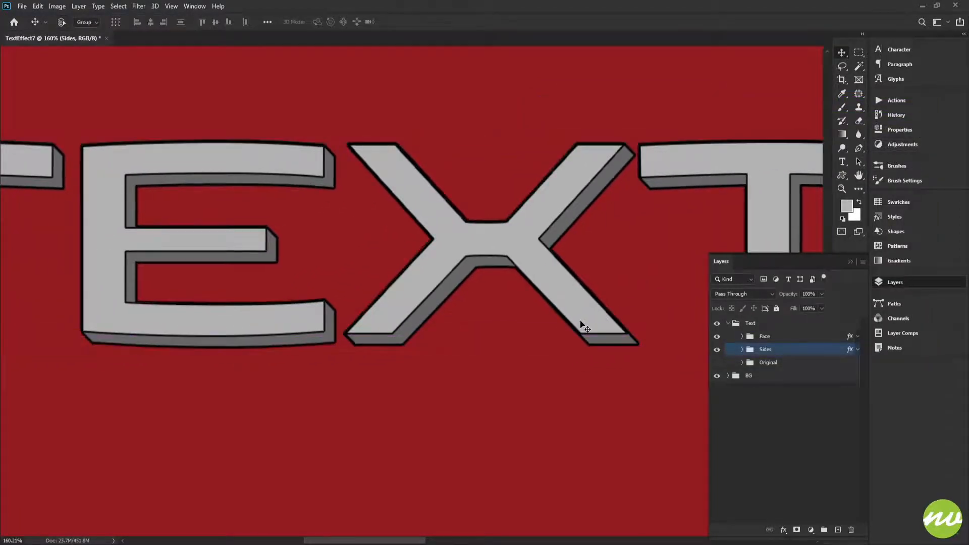
{"action": "key", "text": "space"}
{"action": "left_click", "coordinate": [791, 342]}
{"action": "left_click_drag", "start_coordinate": [567, 340], "coordinate": [523, 355]}
{"action": "left_click", "coordinate": [784, 530]}
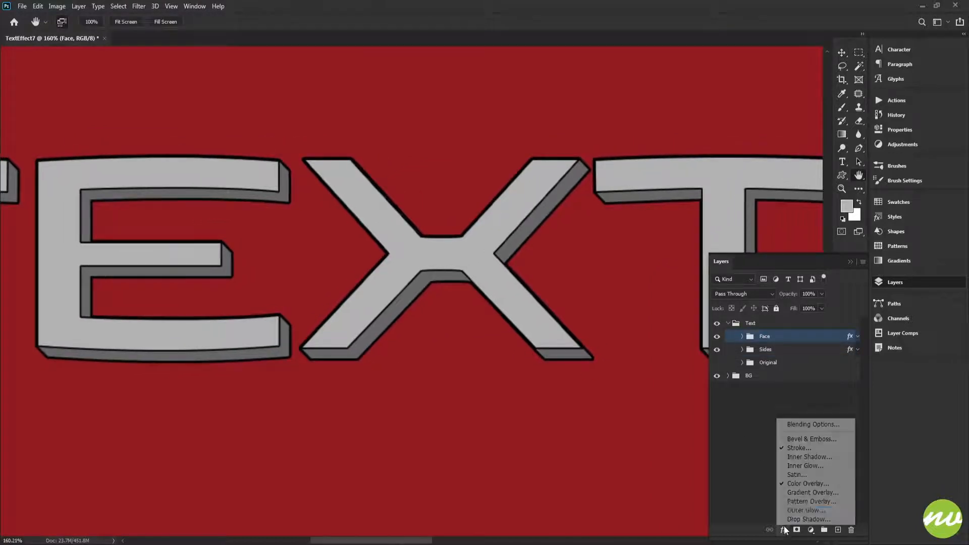
{"action": "left_click", "coordinate": [797, 449]}
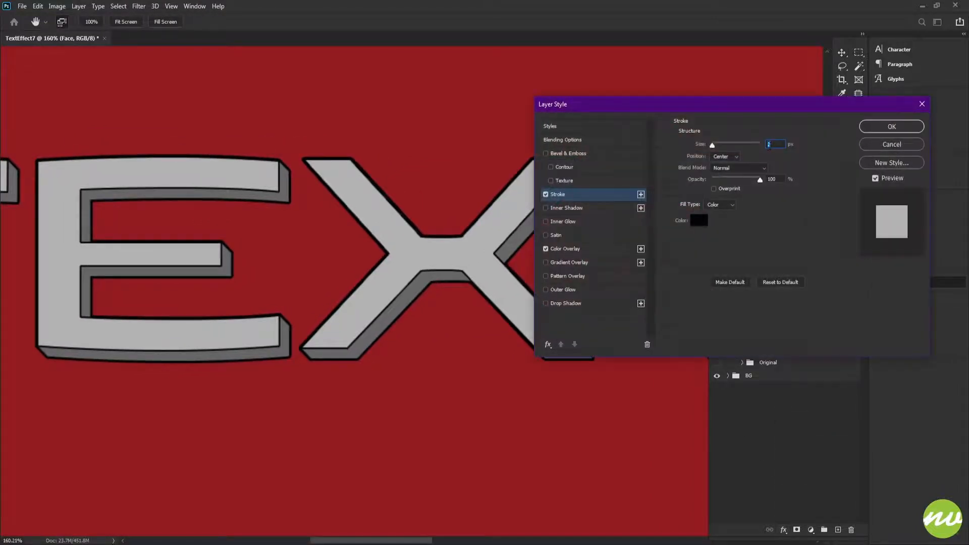
{"action": "scroll", "coordinate": [719, 154], "scroll_direction": "up", "scroll_amount": 2}
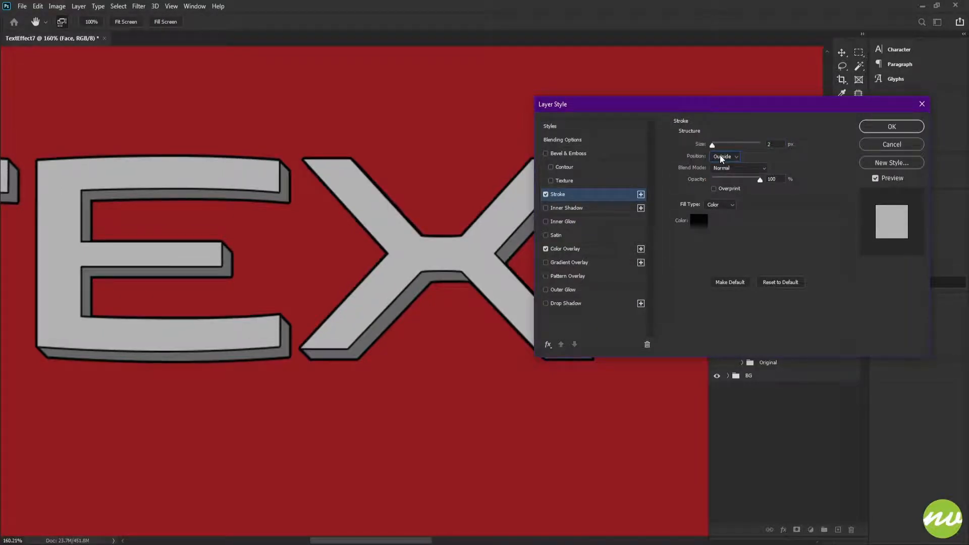
{"action": "scroll", "coordinate": [720, 156], "scroll_direction": "down", "scroll_amount": 2}
{"action": "scroll", "coordinate": [720, 154], "scroll_direction": "up", "scroll_amount": 2}
{"action": "left_click_drag", "start_coordinate": [191, 269], "coordinate": [445, 260]}
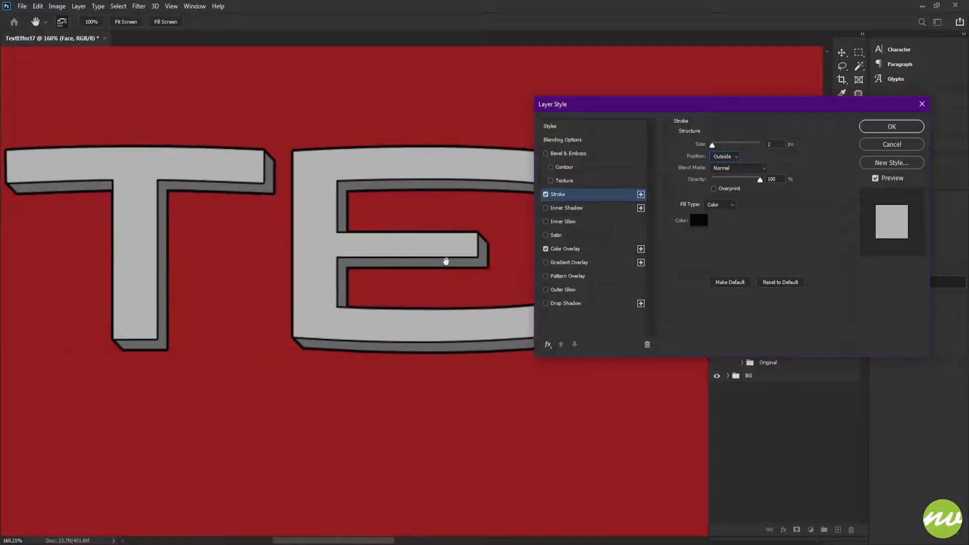
{"action": "left_click", "coordinate": [97, 25]}
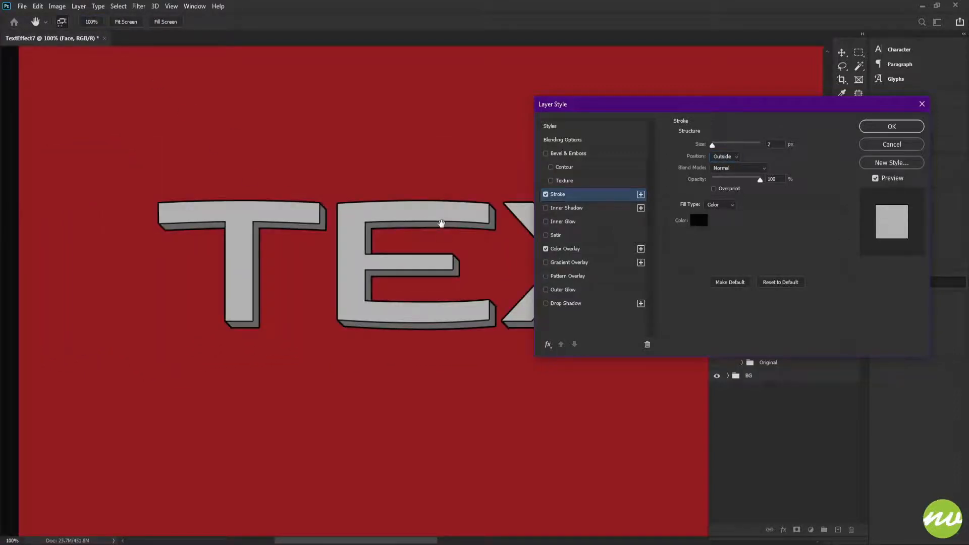
{"action": "left_click_drag", "start_coordinate": [444, 222], "coordinate": [177, 229]}
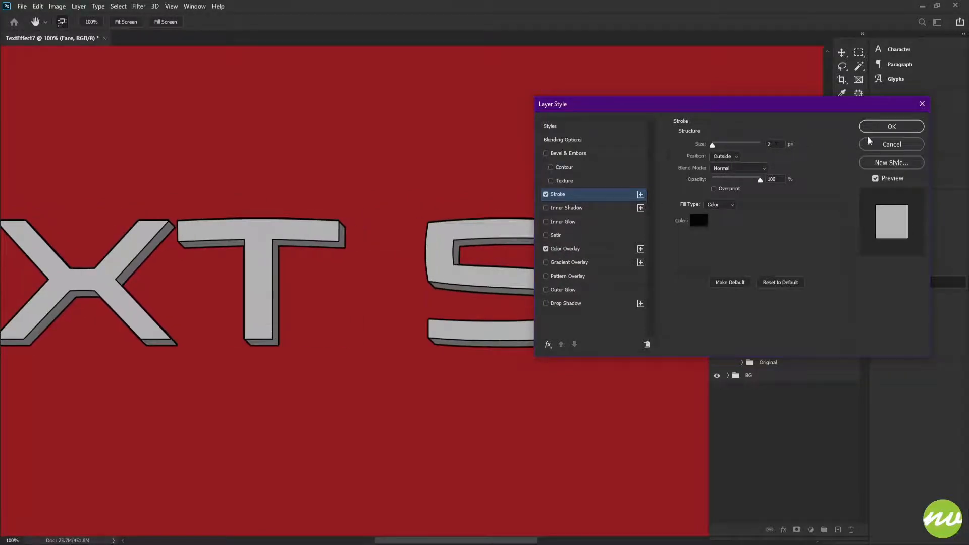
{"action": "left_click", "coordinate": [883, 132]}
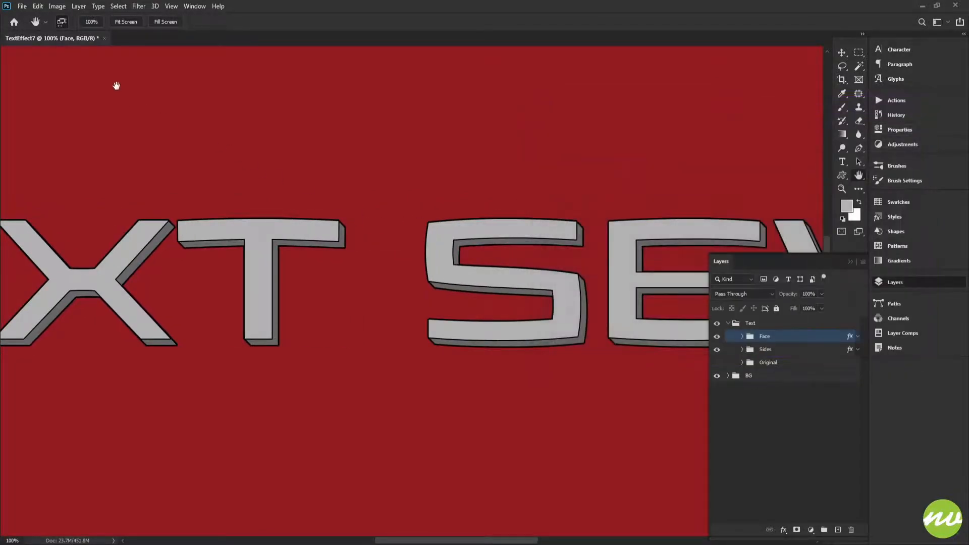
Create a new group named Lines above the Face group
{"action": "left_click_drag", "start_coordinate": [589, 232], "coordinate": [281, 206]}
{"action": "left_click_drag", "start_coordinate": [568, 216], "coordinate": [505, 210]}
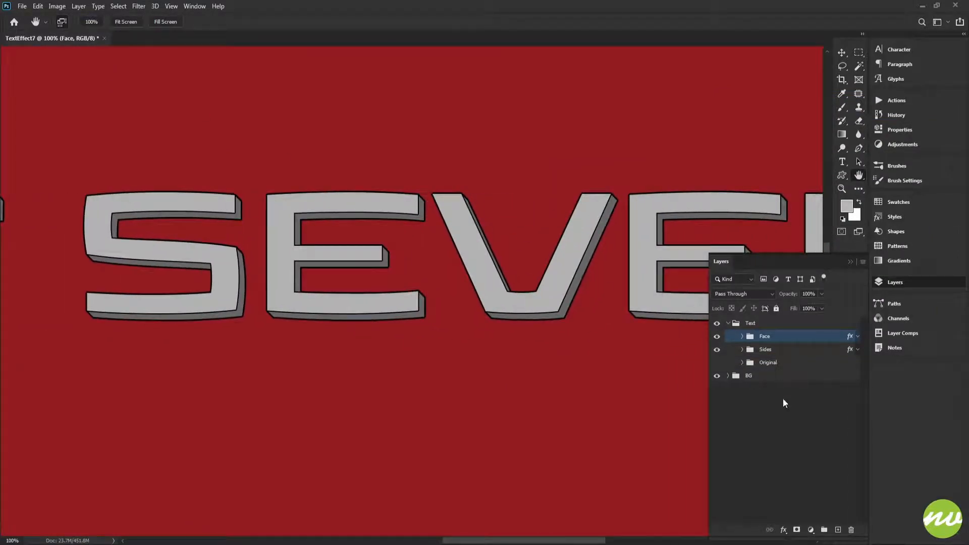
{"action": "left_click", "coordinate": [828, 531], "text": "alt"}
{"action": "type", "text": "Lines"}
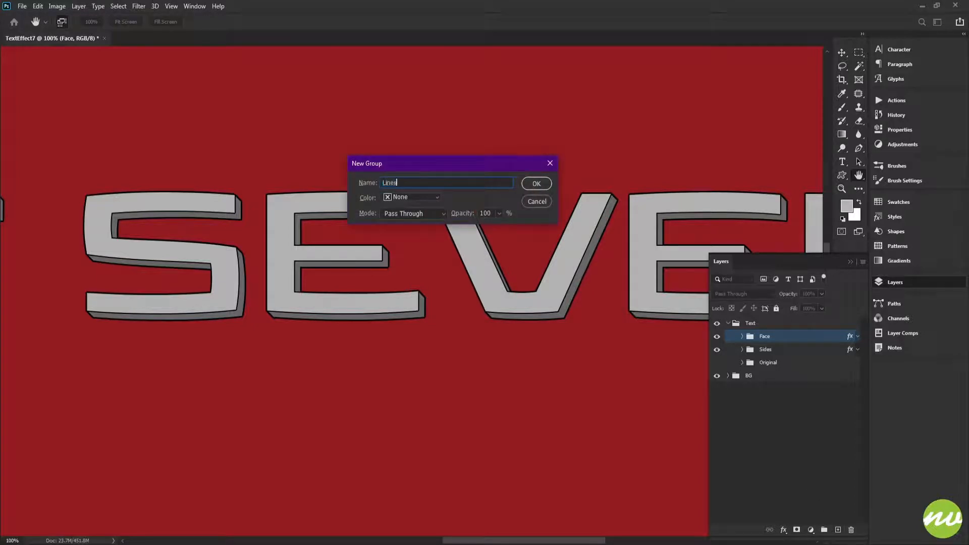
{"action": "key", "text": "Return"}
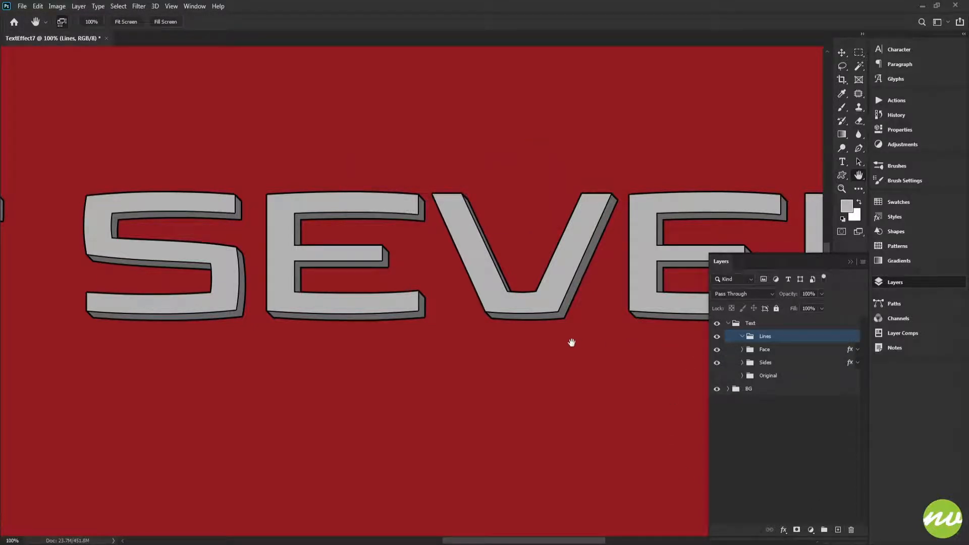
Choose the Line Tool in Shape mode and set its weight to 2 px
{"action": "key", "text": "p"}
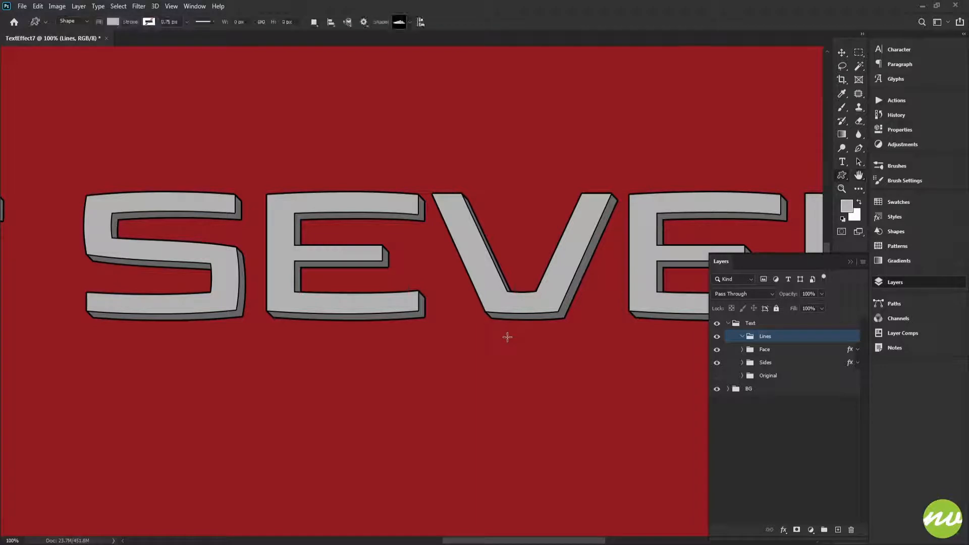
{"action": "right_click", "coordinate": [838, 175]}
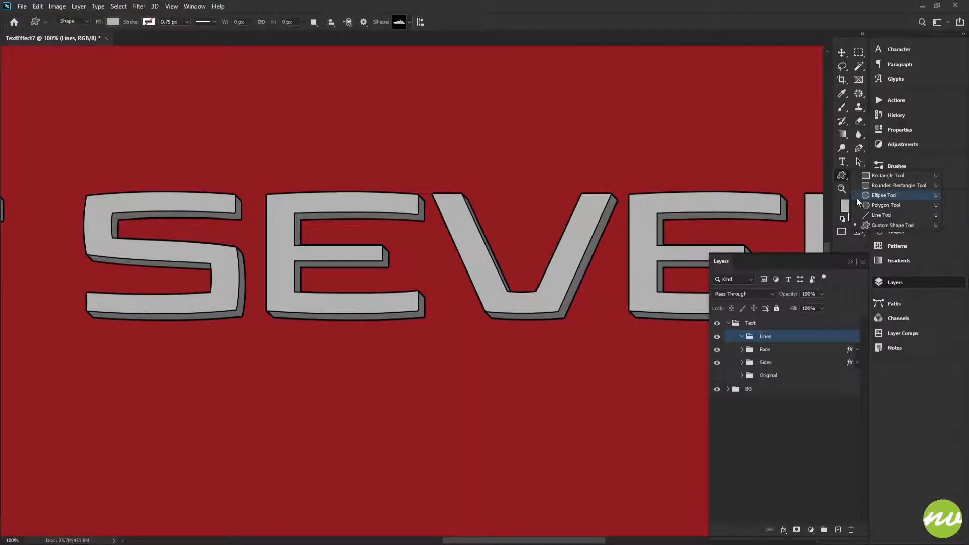
{"action": "left_click", "coordinate": [888, 216]}
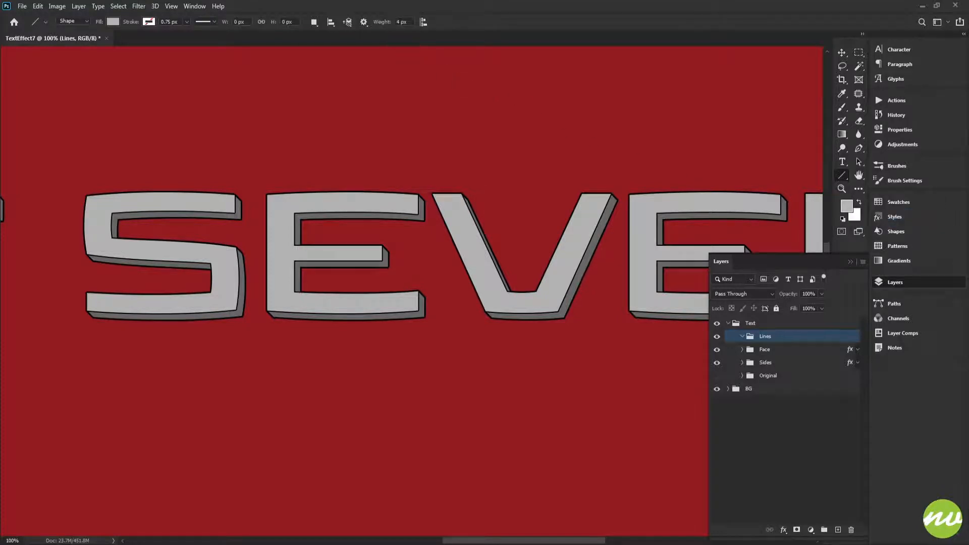
{"action": "type", "text": "2"}
{"action": "key", "text": "Return"}
Try a diagonal line across the extruded lower corner of the first T's right arm, and undo it
{"action": "scroll", "coordinate": [359, 214], "scroll_direction": "left", "scroll_amount": 10}
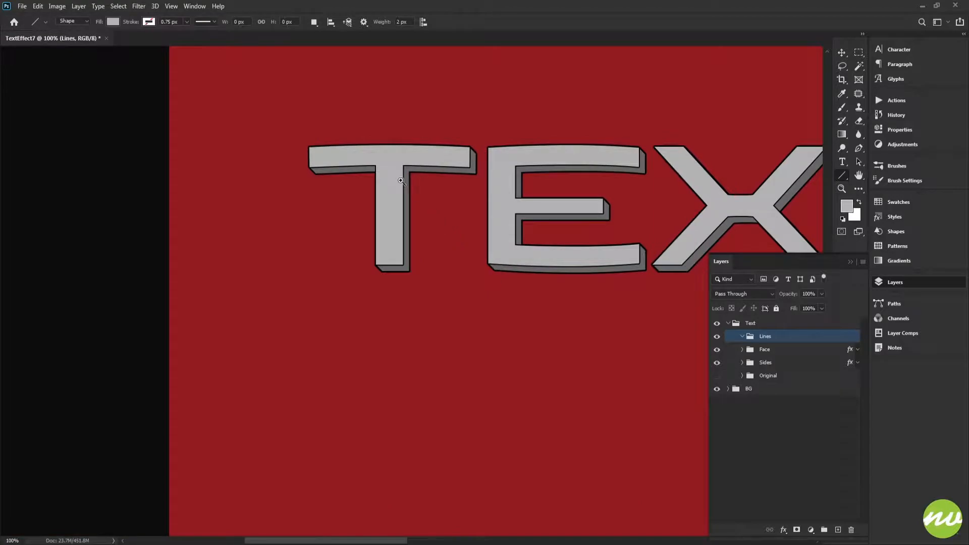
{"action": "left_click_drag", "start_coordinate": [401, 181], "coordinate": [450, 230]}
{"action": "left_click_drag", "start_coordinate": [555, 233], "coordinate": [438, 219]}
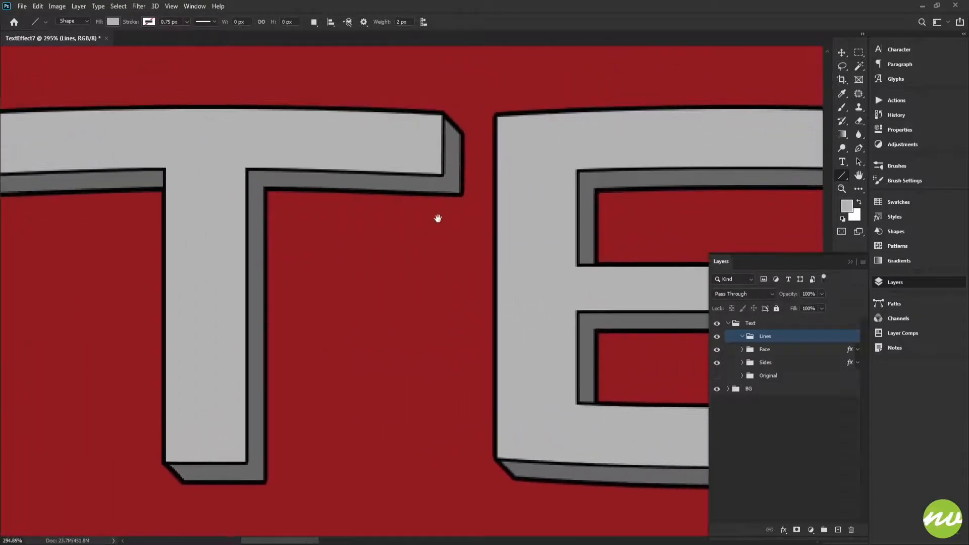
{"action": "left_click_drag", "start_coordinate": [455, 182], "coordinate": [488, 163]}
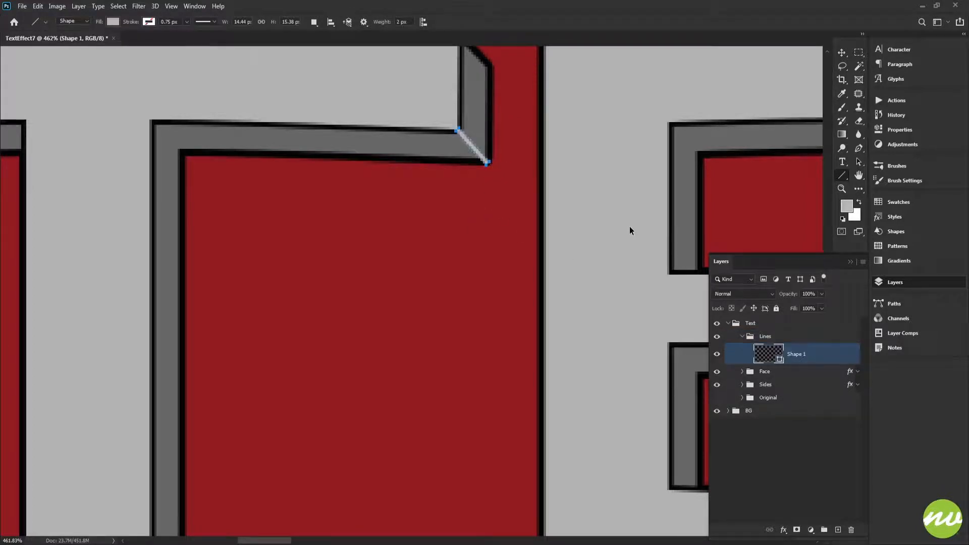
{"action": "key", "text": "ctrl+z"}
Set the line's fill to black and reset the foreground color to black
{"action": "left_click", "coordinate": [112, 22]}
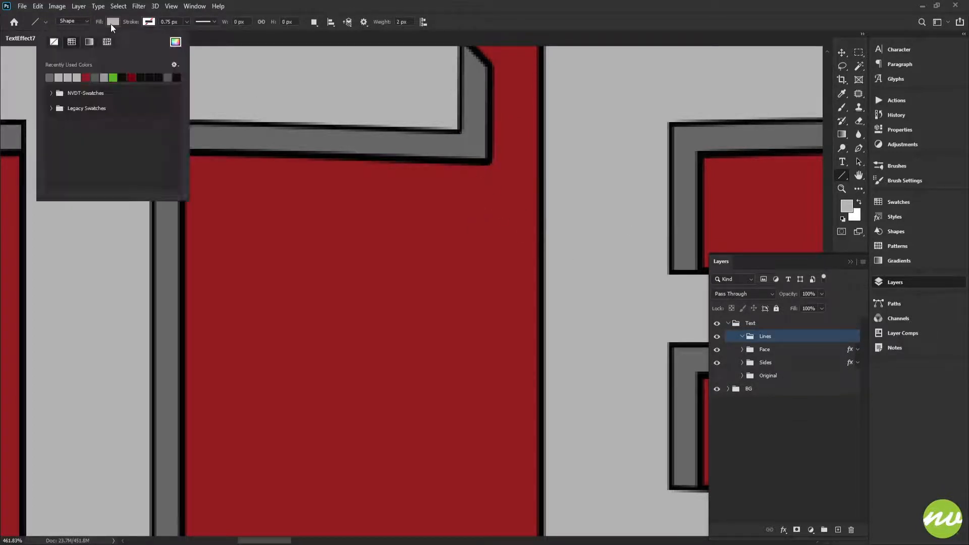
{"action": "left_click", "coordinate": [123, 77]}
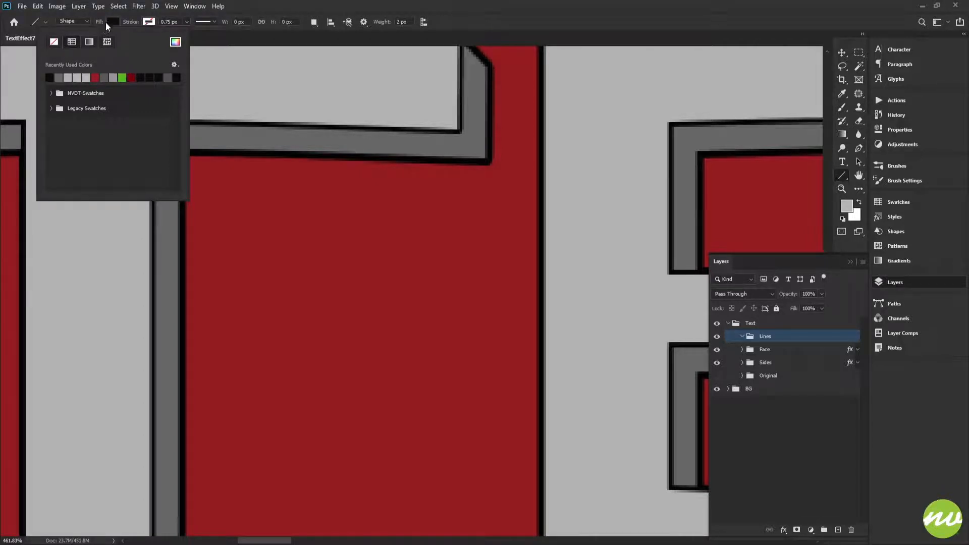
{"action": "left_click", "coordinate": [113, 20]}
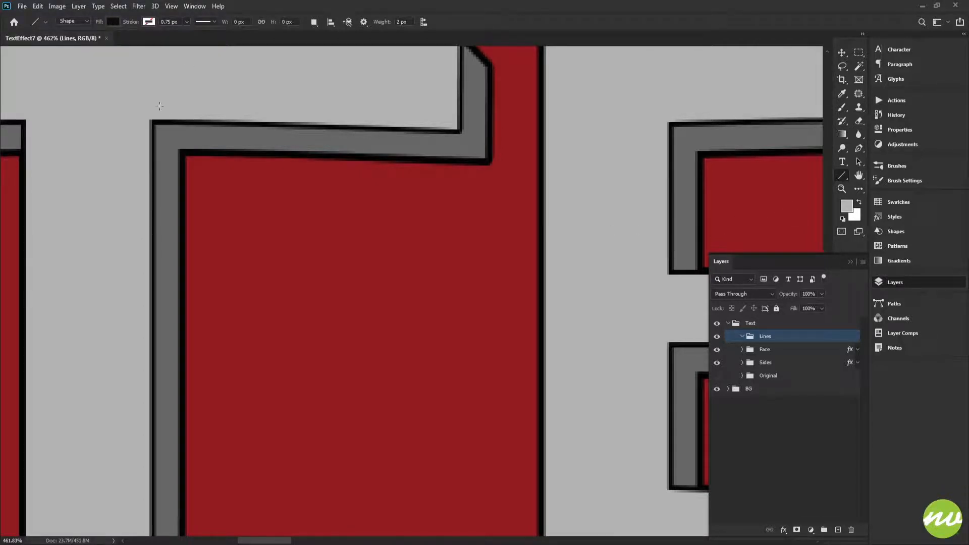
{"action": "key", "text": "x"}
{"action": "key", "text": "x"}
{"action": "key", "text": "d"}
{"action": "left_click", "coordinate": [845, 207]}
{"action": "key", "text": "Escape"}
Draw 2 px diagonal lines on the first T's sides at the right arm's lower corner, the stem's lower-right corner and the right inner corner
{"action": "left_click_drag", "start_coordinate": [481, 163], "coordinate": [469, 182]}
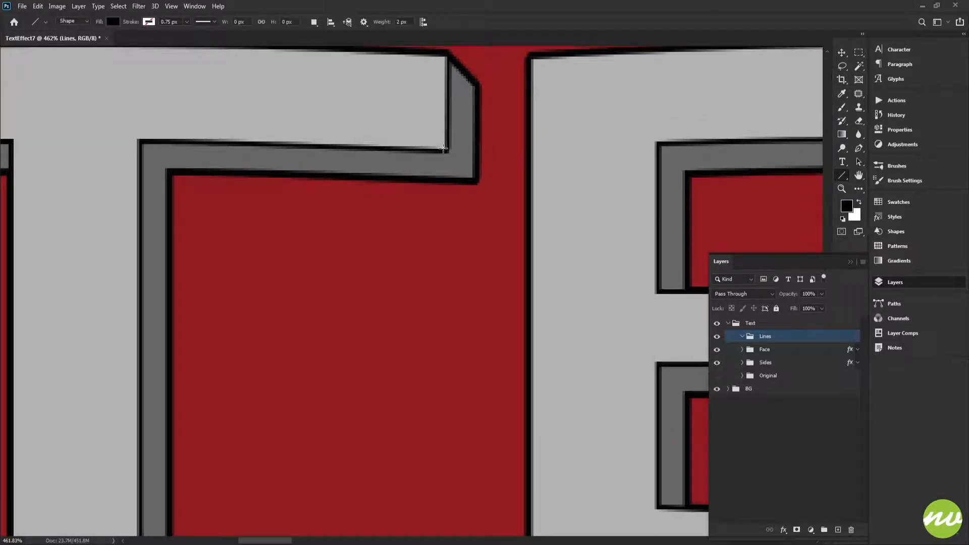
{"action": "left_click_drag", "start_coordinate": [444, 149], "coordinate": [484, 183]}
{"action": "scroll", "coordinate": [437, 226], "scroll_direction": "down", "scroll_amount": 10}
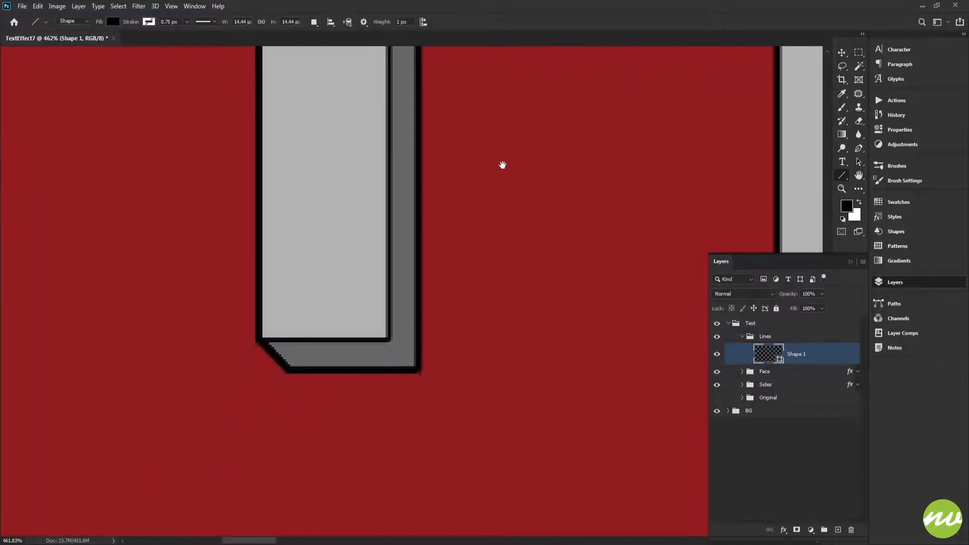
{"action": "left_click_drag", "start_coordinate": [423, 230], "coordinate": [463, 261]}
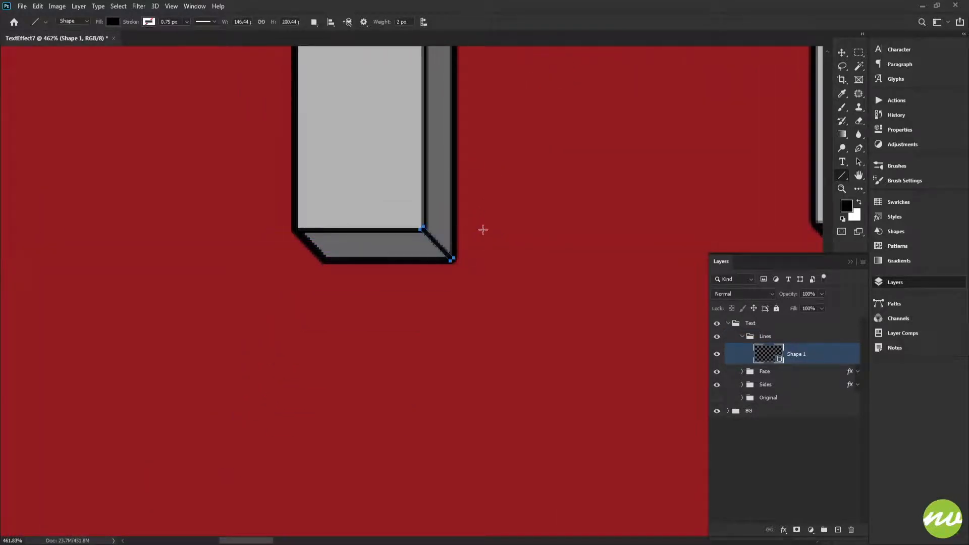
{"action": "left_click_drag", "start_coordinate": [435, 186], "coordinate": [474, 386]}
{"action": "left_click_drag", "start_coordinate": [405, 166], "coordinate": [222, 252]}
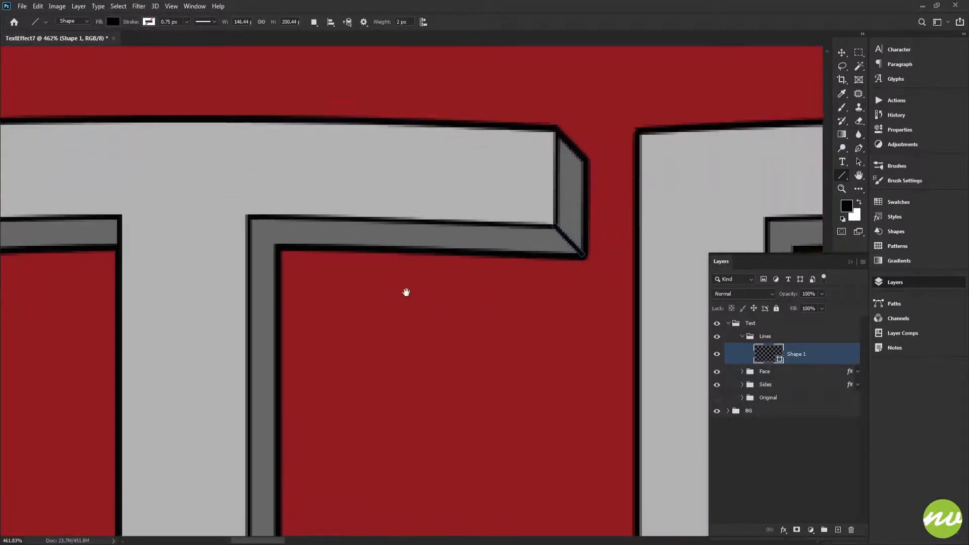
{"action": "left_click_drag", "start_coordinate": [327, 247], "coordinate": [478, 205]}
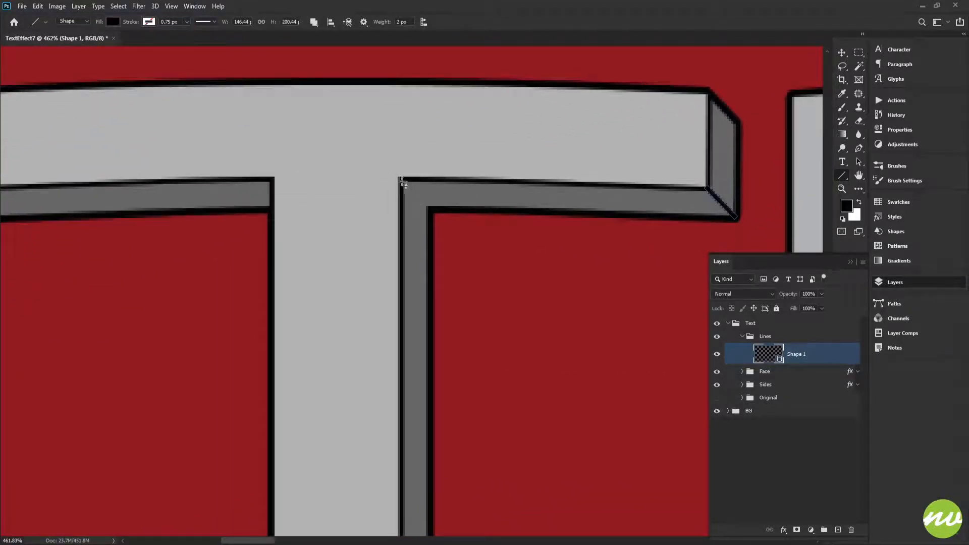
{"action": "left_click_drag", "start_coordinate": [401, 179], "coordinate": [427, 202]}
Draw diagonal lines across the sides at the upper and lower inner corners of the E in TEXT
{"action": "left_click_drag", "start_coordinate": [434, 211], "coordinate": [351, 212]}
{"action": "scroll", "coordinate": [552, 277], "scroll_direction": "right", "scroll_amount": 10}
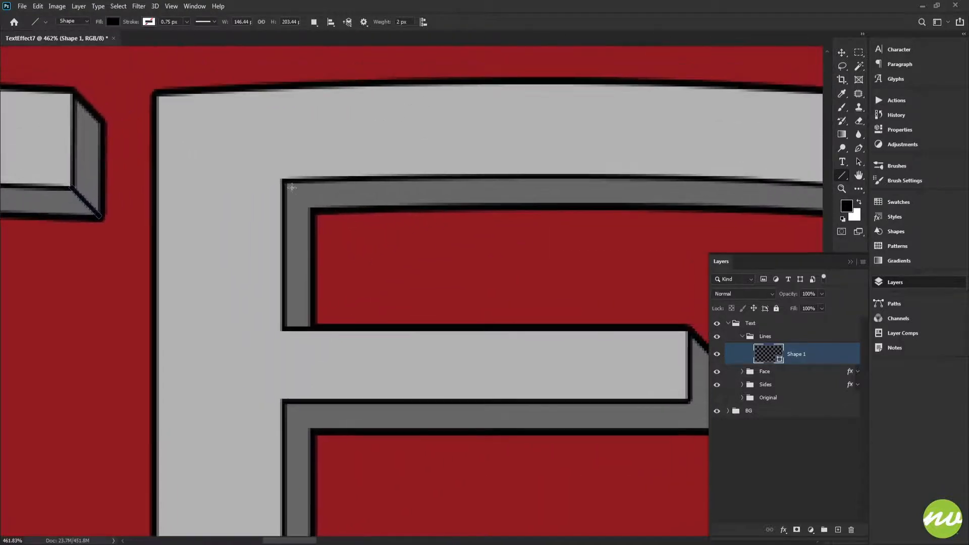
{"action": "left_click_drag", "start_coordinate": [286, 184], "coordinate": [310, 209]}
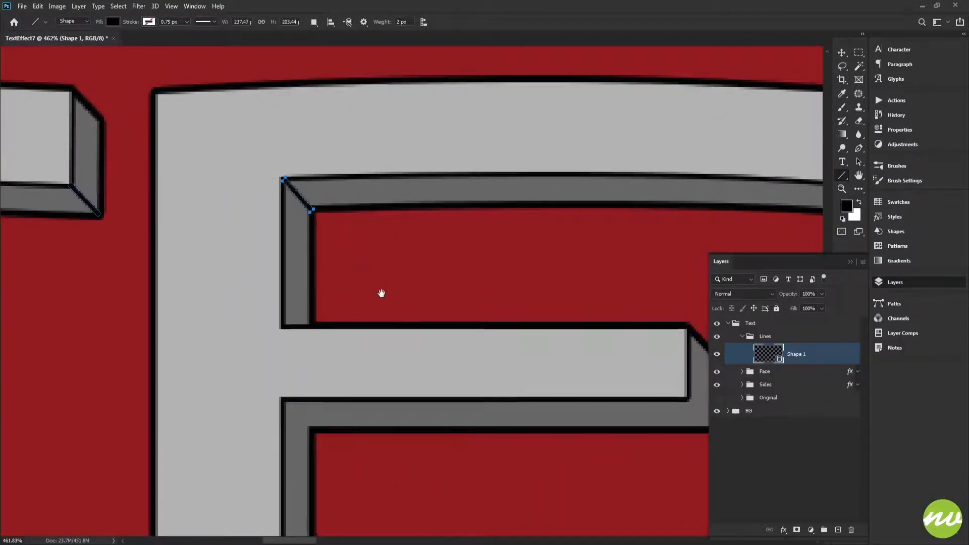
{"action": "mouse_move", "coordinate": [441, 373]}
{"action": "left_mouse_down"}
{"action": "mouse_move", "coordinate": [363, 214]}
{"action": "mouse_move", "coordinate": [467, 151]}
{"action": "left_mouse_up"}
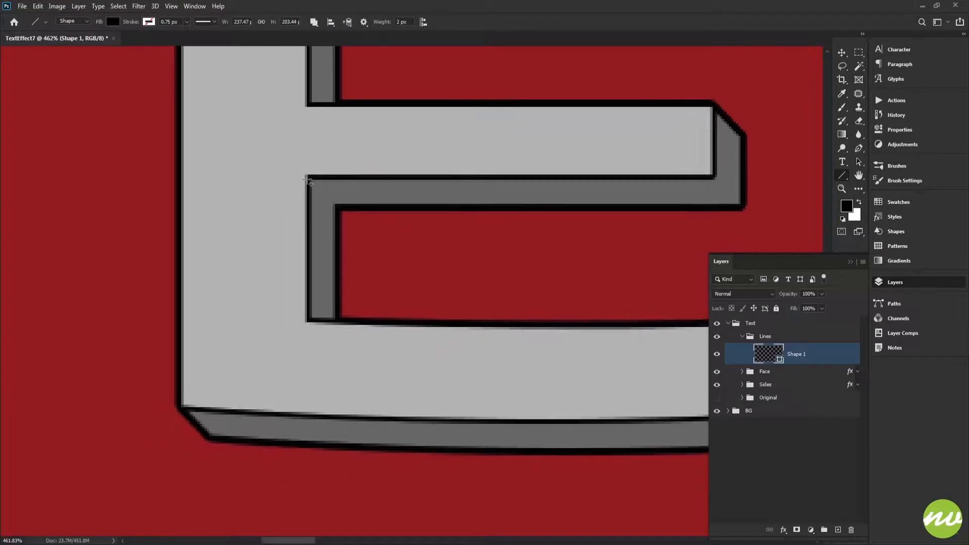
{"action": "mouse_move", "coordinate": [308, 178]}
{"action": "left_mouse_down"}
{"action": "mouse_move", "coordinate": [346, 199]}
{"action": "mouse_move", "coordinate": [337, 208]}
{"action": "left_mouse_up"}
Draw diagonal lines at the lower-right corners of the bottom, middle and top arms of the E in TEXT
{"action": "left_click_drag", "start_coordinate": [413, 260], "coordinate": [476, 201]}
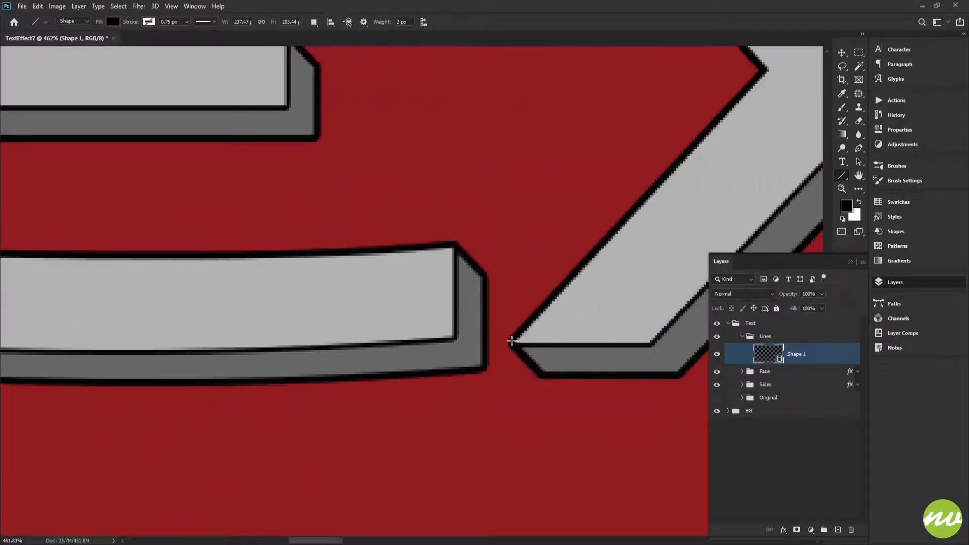
{"action": "mouse_move", "coordinate": [457, 340]}
{"action": "left_mouse_down"}
{"action": "mouse_move", "coordinate": [479, 347]}
{"action": "mouse_move", "coordinate": [485, 370]}
{"action": "left_mouse_up"}
{"action": "left_click_drag", "start_coordinate": [401, 235], "coordinate": [504, 348]}
{"action": "mouse_move", "coordinate": [392, 222]}
{"action": "left_mouse_down"}
{"action": "mouse_move", "coordinate": [423, 228]}
{"action": "mouse_move", "coordinate": [422, 253]}
{"action": "left_mouse_up"}
{"action": "left_click_drag", "start_coordinate": [399, 52], "coordinate": [285, 251]}
{"action": "mouse_move", "coordinate": [445, 208]}
{"action": "left_mouse_down"}
{"action": "mouse_move", "coordinate": [467, 216]}
{"action": "mouse_move", "coordinate": [478, 243]}
{"action": "left_mouse_up"}
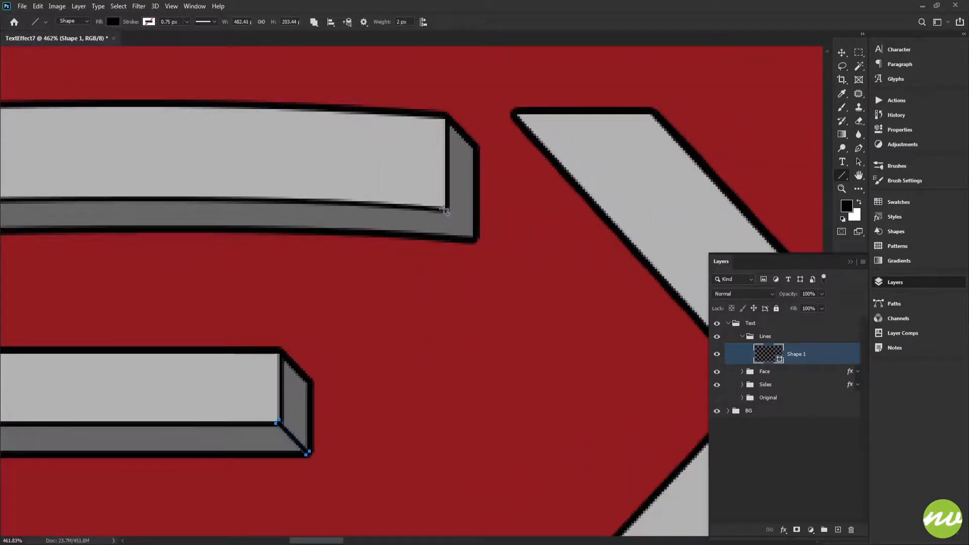
{"action": "mouse_move", "coordinate": [446, 210]}
{"action": "left_mouse_down"}
{"action": "mouse_move", "coordinate": [498, 216]}
{"action": "mouse_move", "coordinate": [476, 241]}
{"action": "left_mouse_up"}
View the artwork at 100% and toggle the Lines group's visibility to compare the lettering with and without corner lines
{"action": "left_click", "coordinate": [760, 340]}
{"action": "left_click_drag", "start_coordinate": [370, 342], "coordinate": [755, 216]}
{"action": "key", "text": "ctrl+1"}
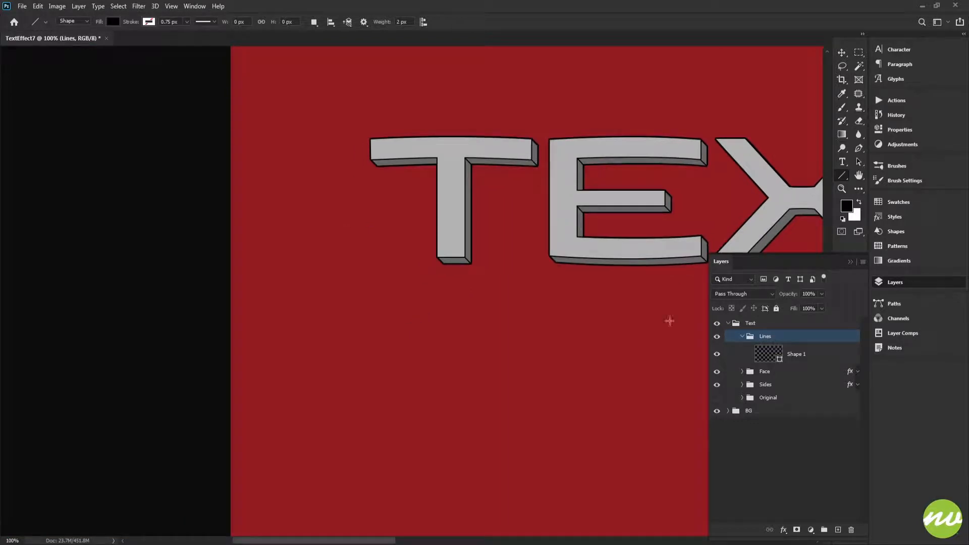
{"action": "left_click", "coordinate": [717, 337]}
{"action": "left_click", "coordinate": [717, 337]}
{"action": "left_click", "coordinate": [717, 337]}
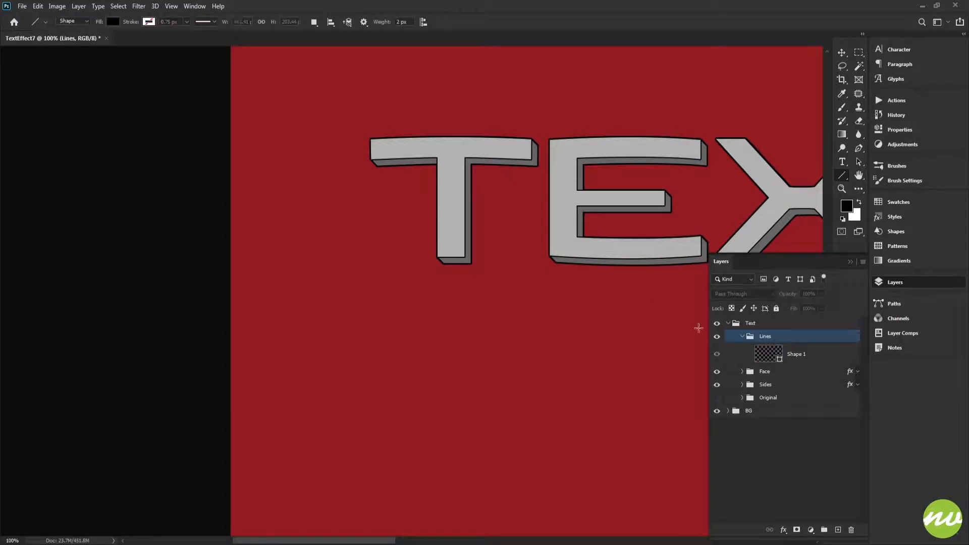
Draw diagonal lines on Shape 1 at the X's left leg lower-right corner and the left inner corner under its centre
{"action": "left_click_drag", "start_coordinate": [594, 260], "coordinate": [288, 251]}
{"action": "left_click", "coordinate": [769, 356]}
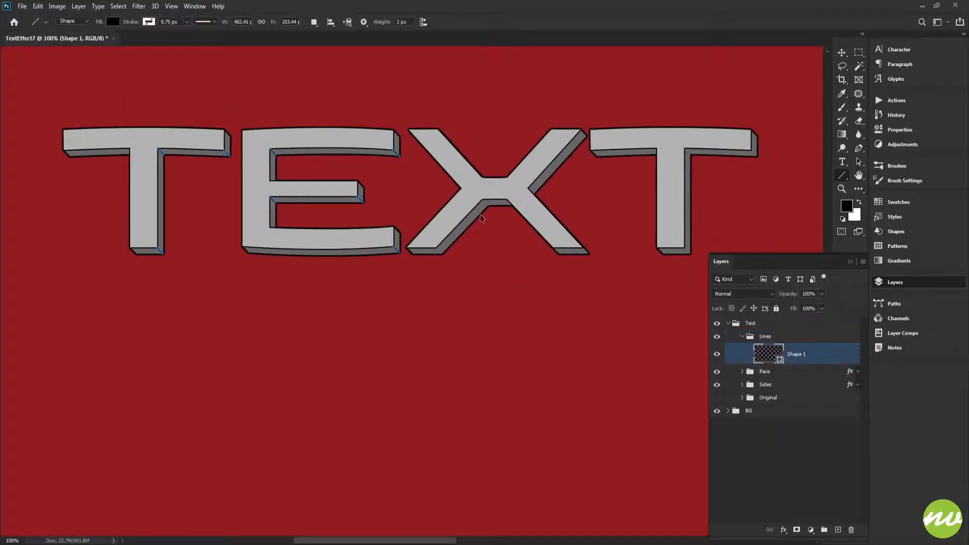
{"action": "left_click_drag", "start_coordinate": [461, 203], "coordinate": [486, 118]}
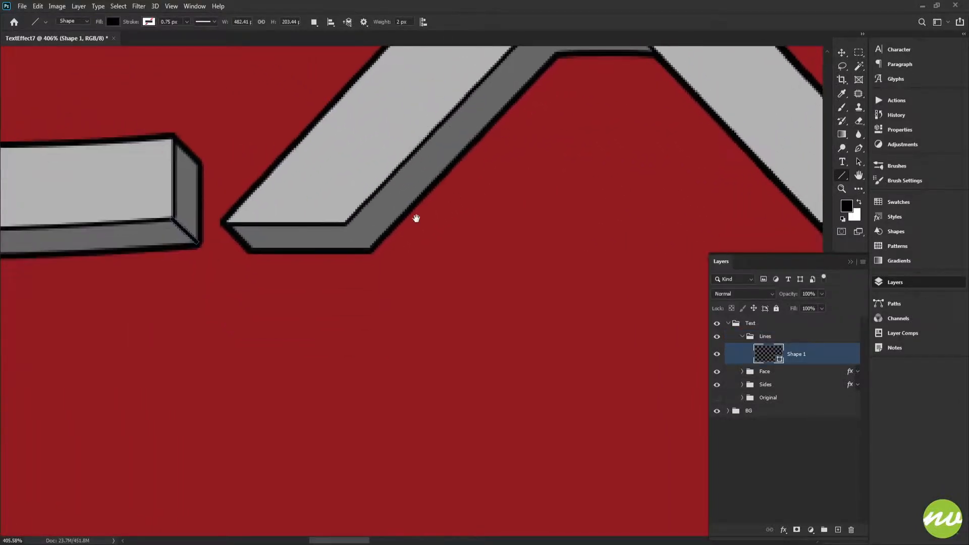
{"action": "left_click_drag", "start_coordinate": [347, 225], "coordinate": [378, 252]}
{"action": "left_click_drag", "start_coordinate": [550, 198], "coordinate": [282, 211]}
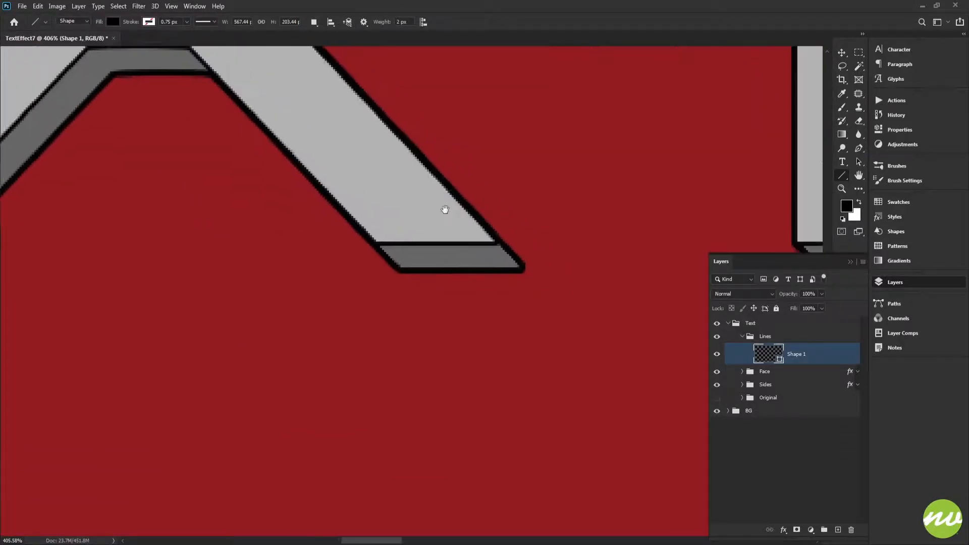
{"action": "left_click_drag", "start_coordinate": [444, 217], "coordinate": [656, 399]}
{"action": "left_click_drag", "start_coordinate": [476, 290], "coordinate": [494, 296]}
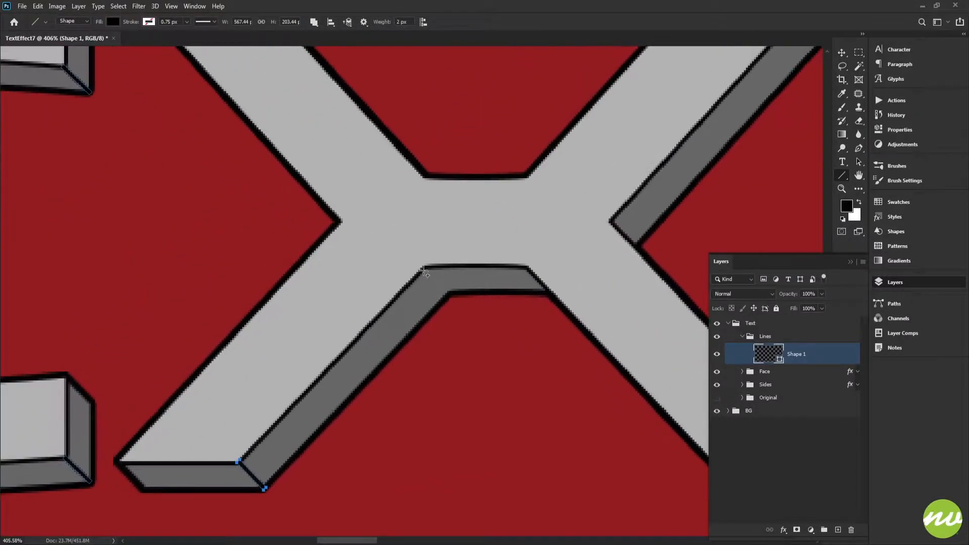
{"action": "left_click_drag", "start_coordinate": [422, 268], "coordinate": [449, 296]}
Draw diagonal lines on the second T's sides at the stem's lower-right corner, the right arm's lower corner and the right inner corner
{"action": "left_click_drag", "start_coordinate": [464, 214], "coordinate": [458, 359]}
{"action": "left_click_drag", "start_coordinate": [606, 333], "coordinate": [442, 289]}
{"action": "left_click_drag", "start_coordinate": [476, 250], "coordinate": [337, 257]}
{"action": "left_click_drag", "start_coordinate": [540, 293], "coordinate": [287, 171]}
{"action": "left_click_drag", "start_coordinate": [415, 363], "coordinate": [558, 187]}
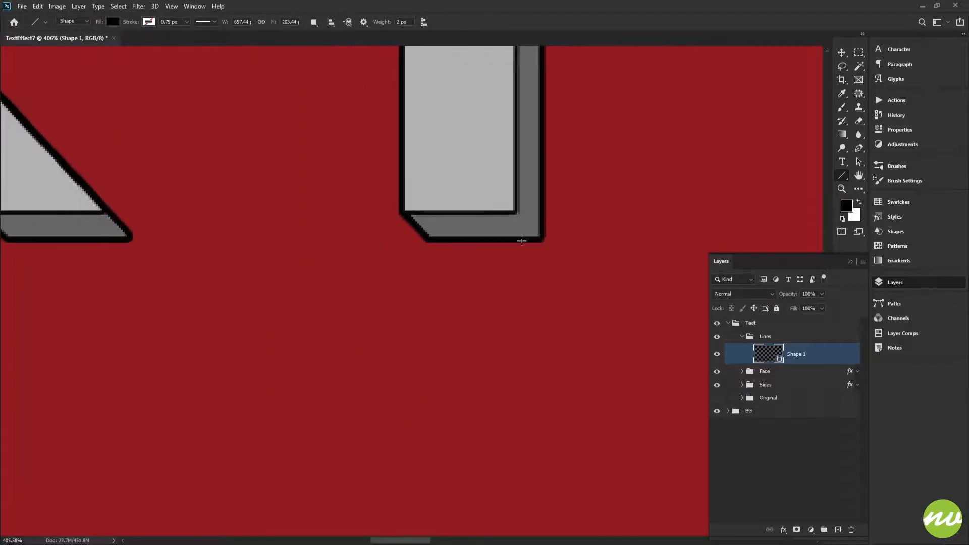
{"action": "mouse_move", "coordinate": [514, 214]}
{"action": "left_mouse_down"}
{"action": "mouse_move", "coordinate": [545, 203]}
{"action": "mouse_move", "coordinate": [547, 240]}
{"action": "mouse_move", "coordinate": [524, 211]}
{"action": "mouse_move", "coordinate": [552, 234]}
{"action": "mouse_move", "coordinate": [540, 238]}
{"action": "left_mouse_up"}
{"action": "left_click_drag", "start_coordinate": [618, 162], "coordinate": [527, 285]}
{"action": "left_click_drag", "start_coordinate": [555, 191], "coordinate": [581, 216]}
{"action": "mouse_move", "coordinate": [332, 259]}
{"action": "left_mouse_down"}
{"action": "mouse_move", "coordinate": [522, 212]}
{"action": "mouse_move", "coordinate": [459, 271]}
{"action": "left_mouse_up"}
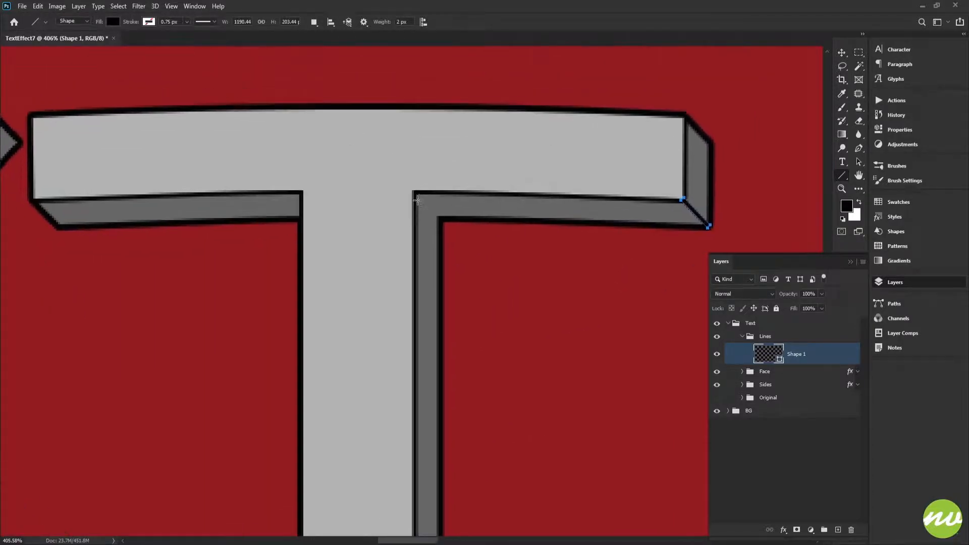
{"action": "left_click_drag", "start_coordinate": [413, 194], "coordinate": [439, 219]}
Draw diagonal lines on the S at its lower-right outer corner, the top arm's lower corner and the upper-left inner corner
{"action": "left_click_drag", "start_coordinate": [580, 250], "coordinate": [228, 210]}
{"action": "left_click_drag", "start_coordinate": [433, 315], "coordinate": [461, 340]}
{"action": "left_click_drag", "start_coordinate": [427, 201], "coordinate": [492, 326]}
{"action": "left_click_drag", "start_coordinate": [460, 257], "coordinate": [440, 385]}
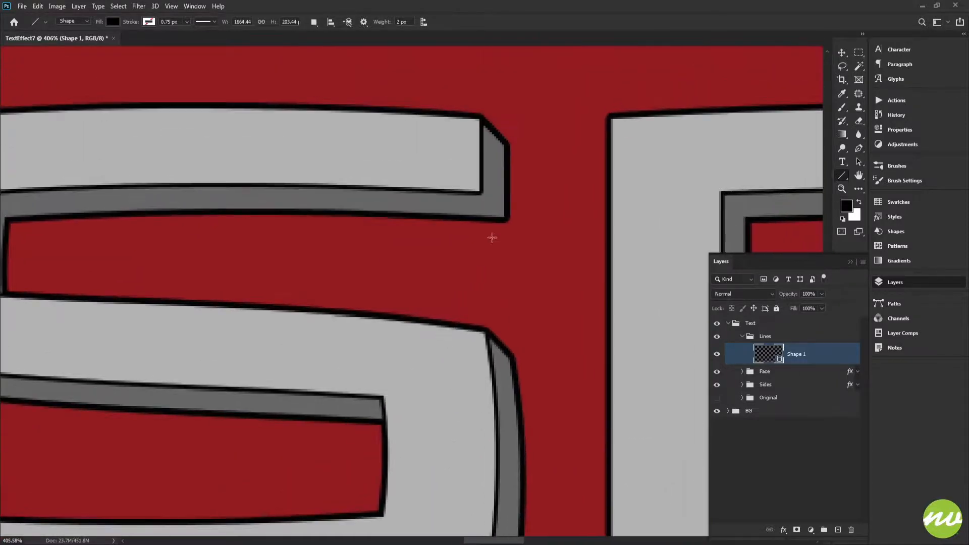
{"action": "left_click_drag", "start_coordinate": [480, 192], "coordinate": [505, 218]}
{"action": "left_click_drag", "start_coordinate": [271, 309], "coordinate": [449, 253]}
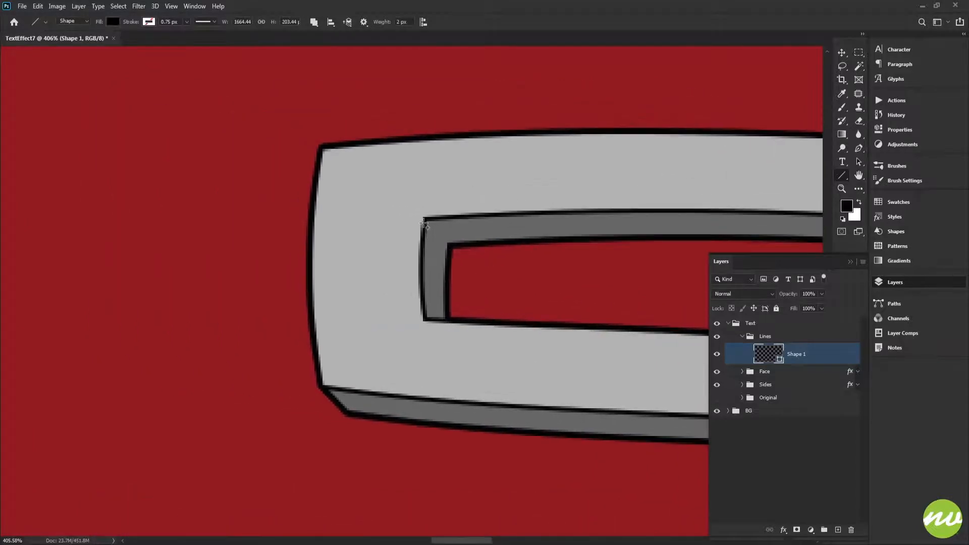
{"action": "left_click_drag", "start_coordinate": [425, 219], "coordinate": [449, 244]}
Draw diagonal lines at the lower-right corners of the bottom and middle arms of the first E in SEVEN
{"action": "left_click_drag", "start_coordinate": [555, 301], "coordinate": [452, 264]}
{"action": "left_click_drag", "start_coordinate": [631, 298], "coordinate": [528, 253]}
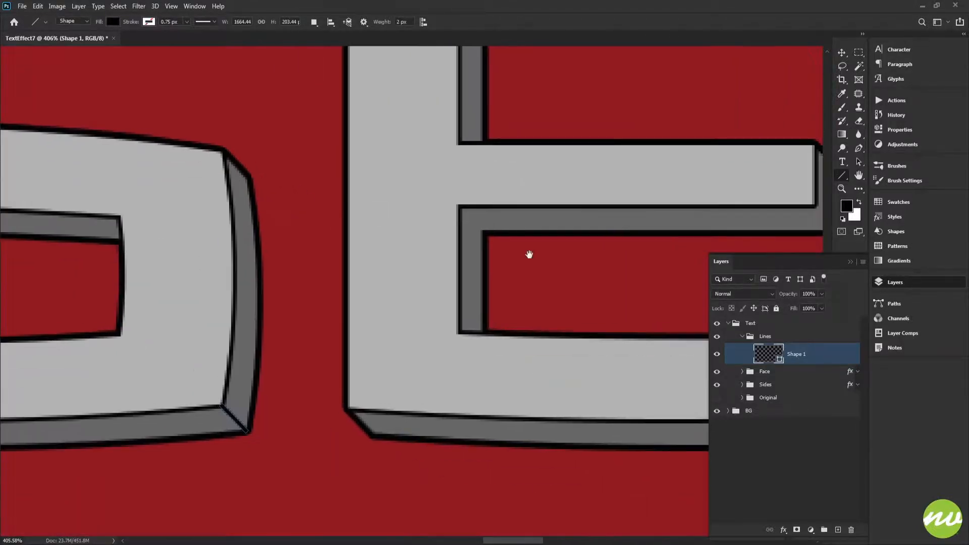
{"action": "left_click_drag", "start_coordinate": [595, 307], "coordinate": [187, 230]}
{"action": "mouse_move", "coordinate": [556, 332]}
{"action": "left_mouse_down"}
{"action": "mouse_move", "coordinate": [471, 277]}
{"action": "mouse_move", "coordinate": [485, 258]}
{"action": "mouse_move", "coordinate": [486, 287]}
{"action": "left_mouse_up"}
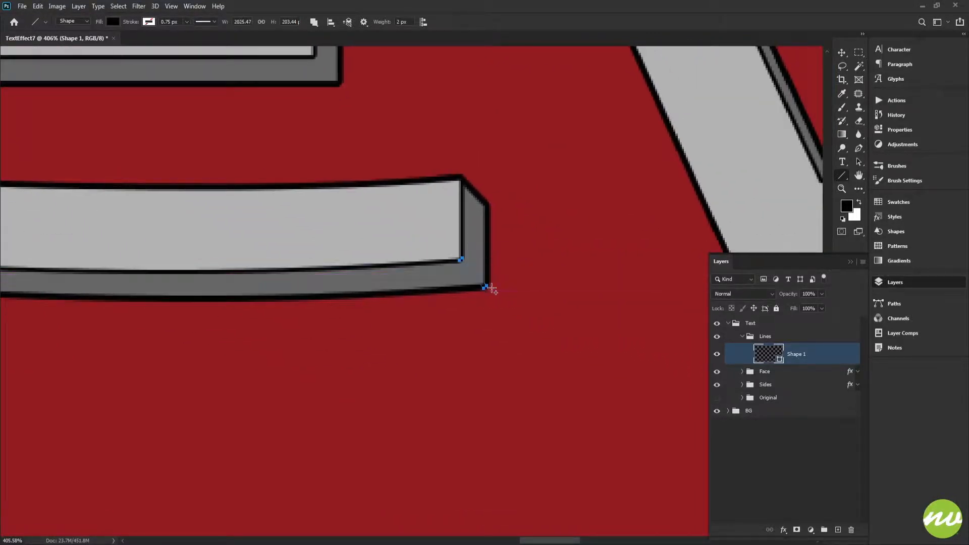
{"action": "left_click_drag", "start_coordinate": [382, 207], "coordinate": [552, 364]}
{"action": "left_click_drag", "start_coordinate": [464, 291], "coordinate": [387, 329]}
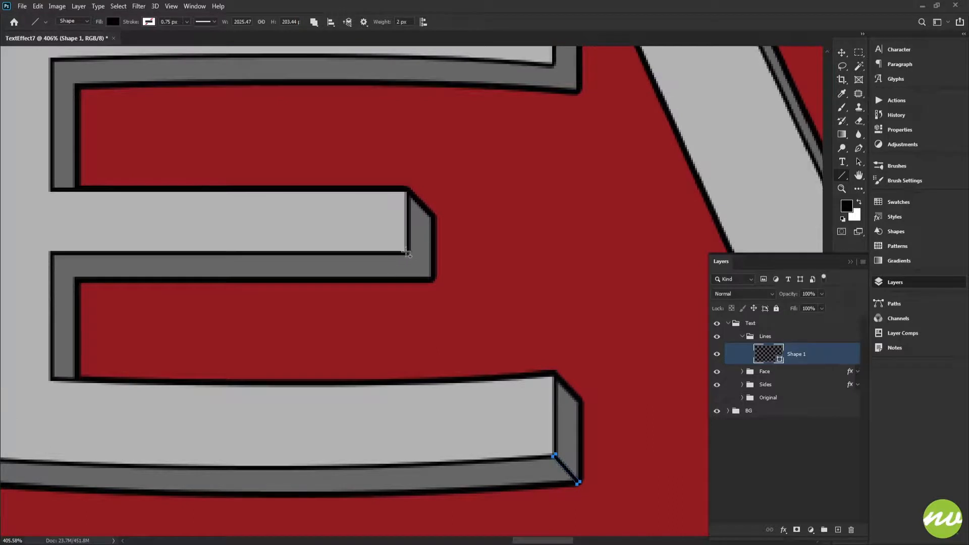
{"action": "mouse_move", "coordinate": [407, 252]}
{"action": "left_mouse_down"}
{"action": "mouse_move", "coordinate": [427, 260]}
{"action": "mouse_move", "coordinate": [433, 279]}
{"action": "left_mouse_up"}
Draw diagonal lines at the upper inner corner and the top arm's lower-right corner of the first E in SEVEN
{"action": "left_click_drag", "start_coordinate": [434, 198], "coordinate": [583, 341]}
{"action": "left_click_drag", "start_coordinate": [281, 255], "coordinate": [461, 248]}
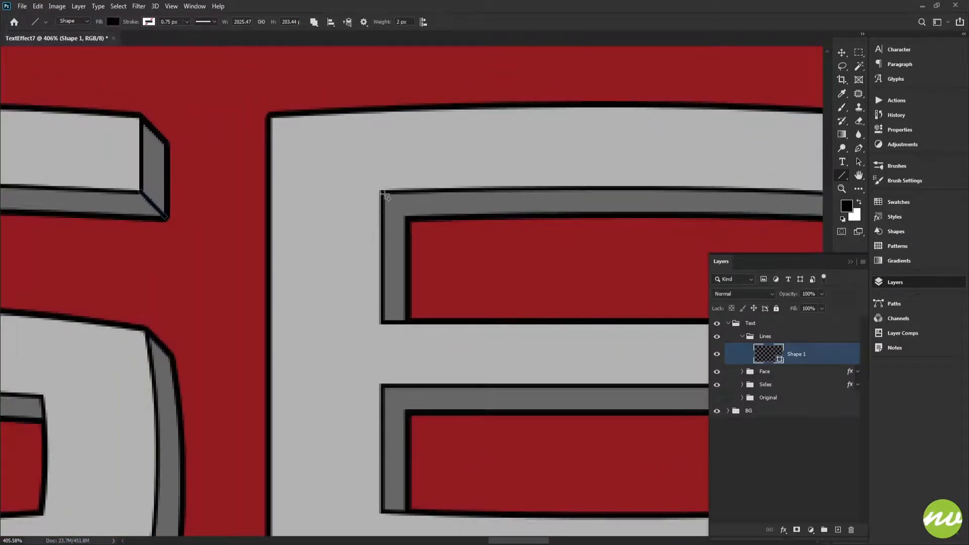
{"action": "left_click_drag", "start_coordinate": [382, 193], "coordinate": [409, 221]}
{"action": "left_click_drag", "start_coordinate": [539, 227], "coordinate": [122, 232]}
{"action": "left_click_drag", "start_coordinate": [419, 225], "coordinate": [345, 246]}
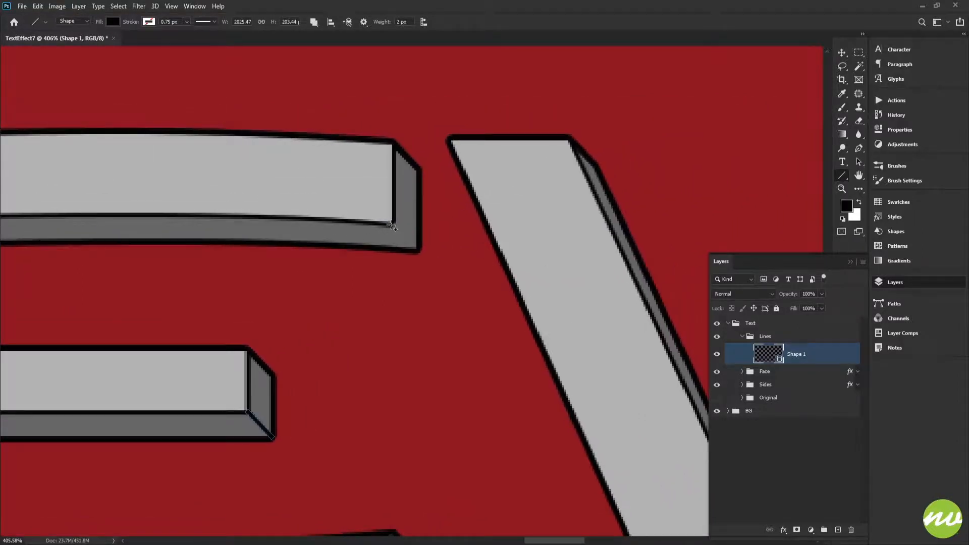
{"action": "left_click_drag", "start_coordinate": [394, 227], "coordinate": [417, 256]}
Draw a diagonal line across the sides at the V's lower-right corner
{"action": "left_click_drag", "start_coordinate": [177, 327], "coordinate": [561, 238]}
{"action": "left_click_drag", "start_coordinate": [456, 283], "coordinate": [127, 202]}
{"action": "left_click_drag", "start_coordinate": [642, 217], "coordinate": [270, 250]}
{"action": "left_click_drag", "start_coordinate": [406, 251], "coordinate": [229, 147]}
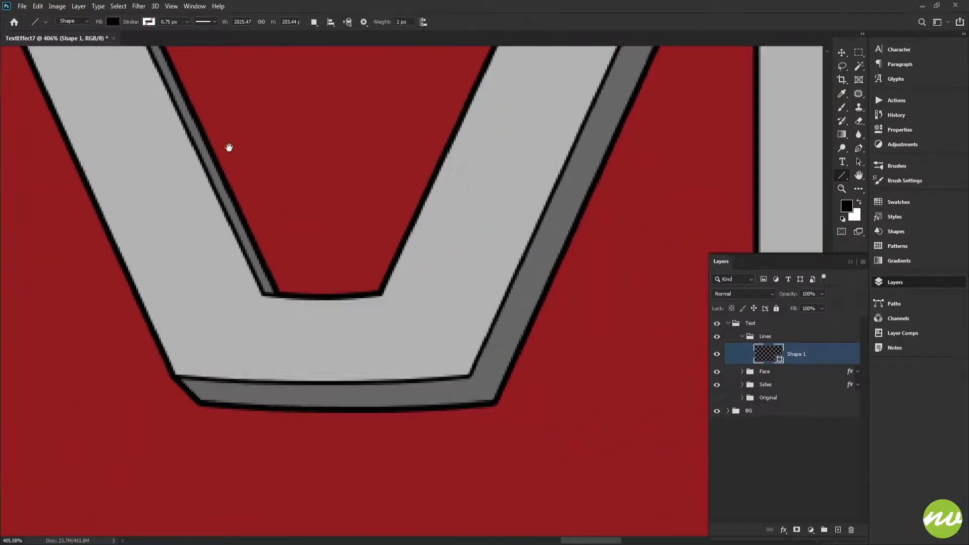
{"action": "left_click_drag", "start_coordinate": [401, 249], "coordinate": [428, 275]}
Draw diagonal lines across the sides at the upper and lower inner corners of the second E in SEVEN
{"action": "left_click_drag", "start_coordinate": [448, 200], "coordinate": [482, 328]}
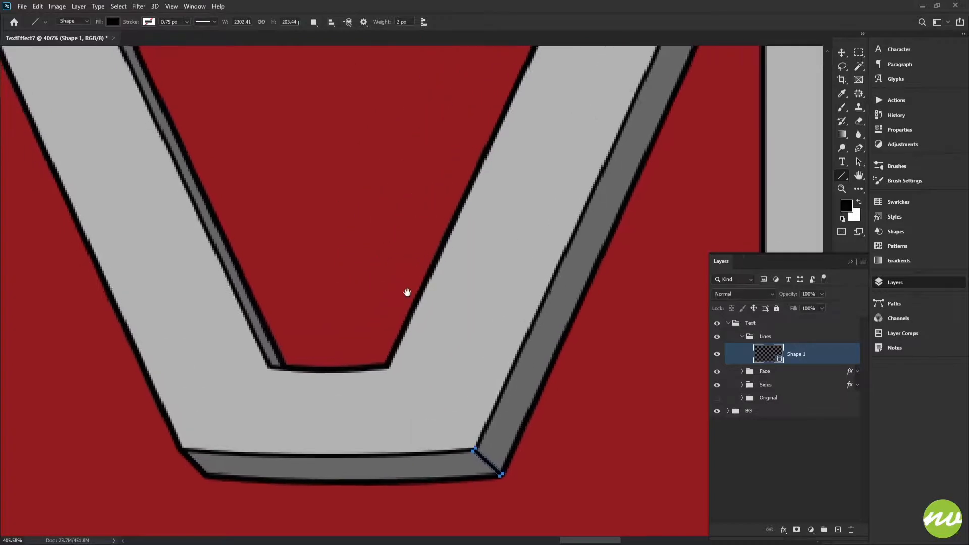
{"action": "mouse_move", "coordinate": [411, 194]}
{"action": "left_mouse_down"}
{"action": "mouse_move", "coordinate": [173, 220]}
{"action": "mouse_move", "coordinate": [101, 204]}
{"action": "left_mouse_up"}
{"action": "left_click_drag", "start_coordinate": [439, 247], "coordinate": [411, 309]}
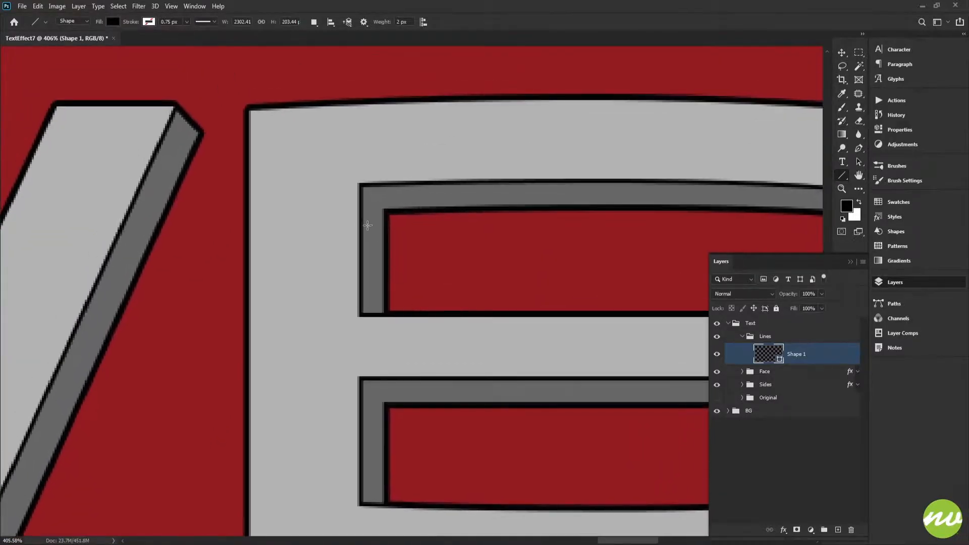
{"action": "left_click_drag", "start_coordinate": [361, 186], "coordinate": [386, 213]}
{"action": "mouse_move", "coordinate": [436, 273]}
{"action": "left_mouse_down"}
{"action": "mouse_move", "coordinate": [386, 183]}
{"action": "mouse_move", "coordinate": [404, 256]}
{"action": "left_mouse_up"}
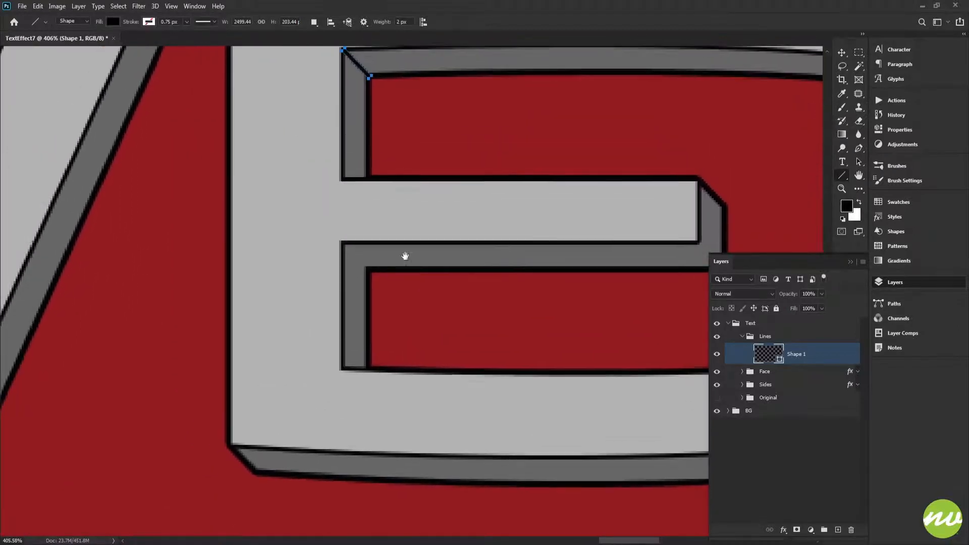
{"action": "left_click_drag", "start_coordinate": [343, 246], "coordinate": [368, 271]}
Draw diagonal lines at the lower-right corners of the middle, bottom and top arms of the second E in SEVEN
{"action": "mouse_move", "coordinate": [560, 255]}
{"action": "left_mouse_down"}
{"action": "mouse_move", "coordinate": [452, 249]}
{"action": "mouse_move", "coordinate": [457, 237]}
{"action": "mouse_move", "coordinate": [469, 257]}
{"action": "mouse_move", "coordinate": [394, 200]}
{"action": "left_mouse_up"}
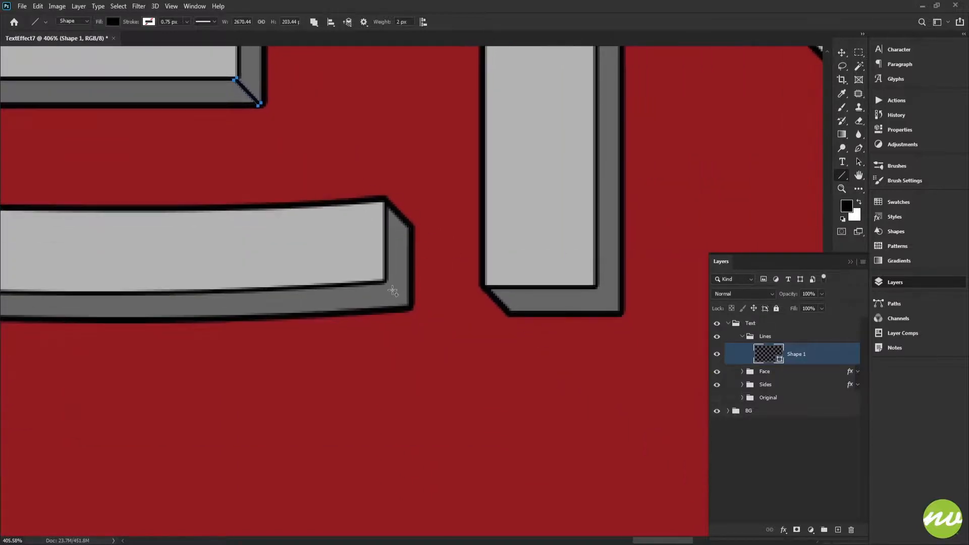
{"action": "left_click_drag", "start_coordinate": [385, 282], "coordinate": [408, 303]}
{"action": "left_click_drag", "start_coordinate": [401, 190], "coordinate": [461, 419]}
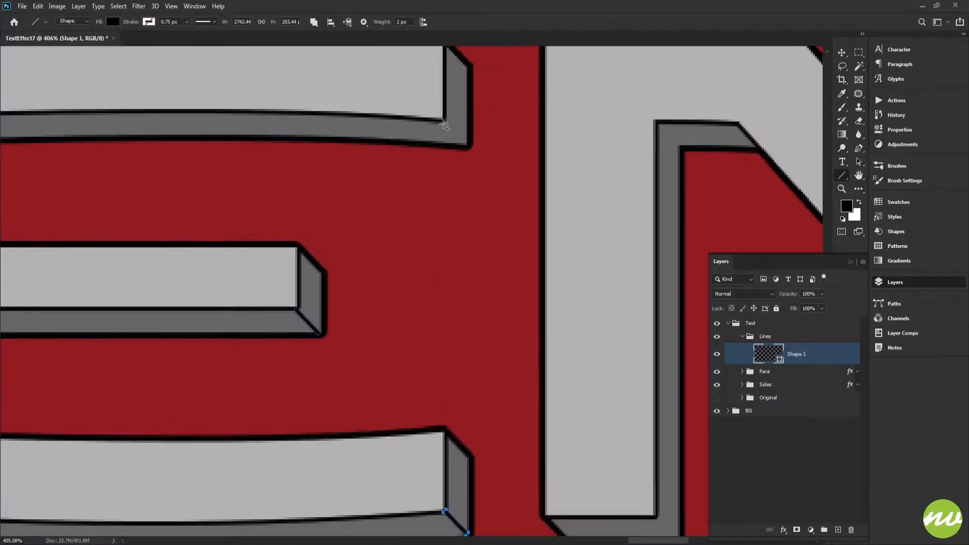
{"action": "left_click_drag", "start_coordinate": [444, 121], "coordinate": [470, 149]}
Draw diagonal lines on Shape 1 at the N's left stem lower-right corner and its upper-left inner corner
{"action": "left_click_drag", "start_coordinate": [498, 275], "coordinate": [444, 91]}
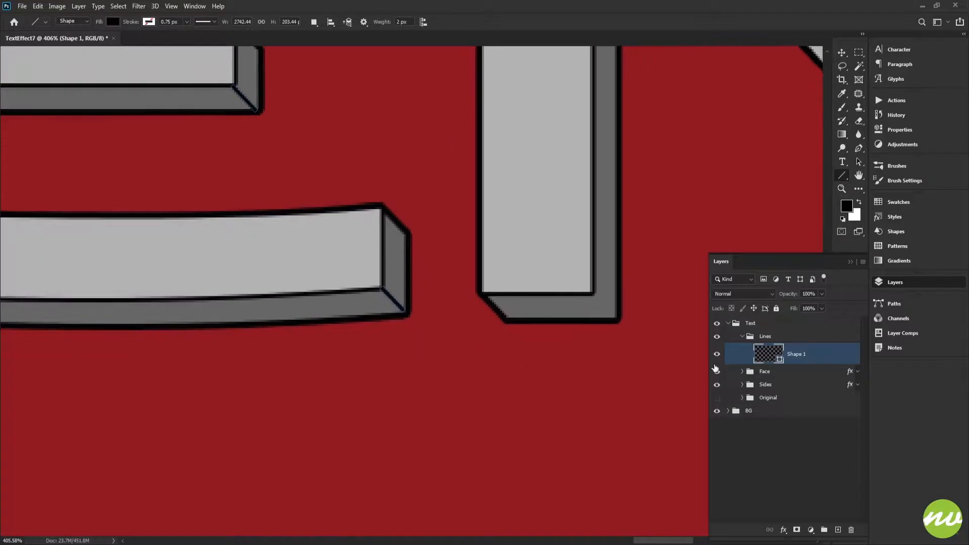
{"action": "left_click", "coordinate": [775, 336]}
{"action": "left_click", "coordinate": [774, 357]}
{"action": "left_click_drag", "start_coordinate": [382, 291], "coordinate": [407, 313]}
{"action": "left_click_drag", "start_coordinate": [624, 291], "coordinate": [462, 328]}
{"action": "left_click_drag", "start_coordinate": [522, 130], "coordinate": [497, 308]}
{"action": "left_click_drag", "start_coordinate": [476, 149], "coordinate": [448, 264]}
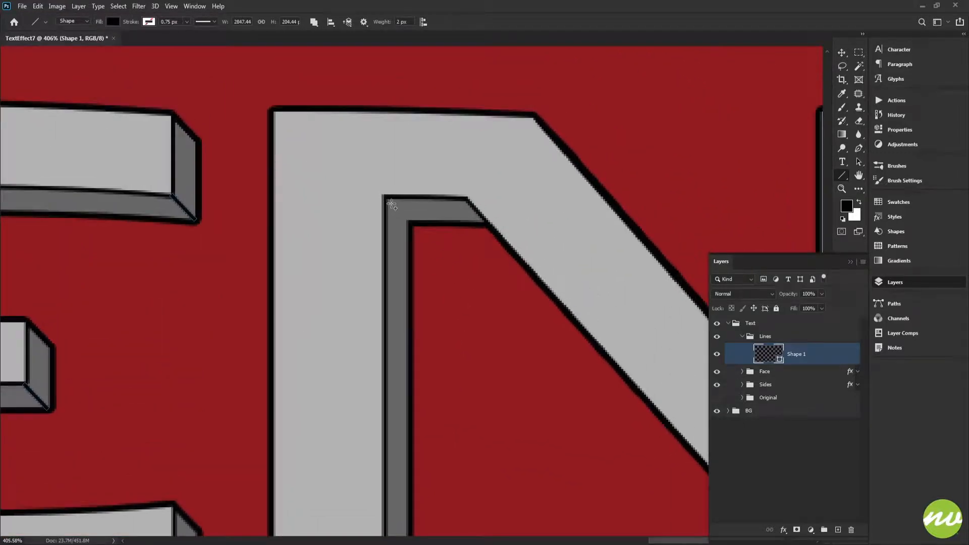
{"action": "left_click_drag", "start_coordinate": [387, 199], "coordinate": [416, 228]}
Draw a diagonal line at the lower-right corner of the N's right stem and reselect the Shape 1 layer
{"action": "left_click_drag", "start_coordinate": [549, 251], "coordinate": [269, 81]}
{"action": "left_click_drag", "start_coordinate": [452, 248], "coordinate": [469, 181]}
{"action": "left_click_drag", "start_coordinate": [466, 235], "coordinate": [489, 260]}
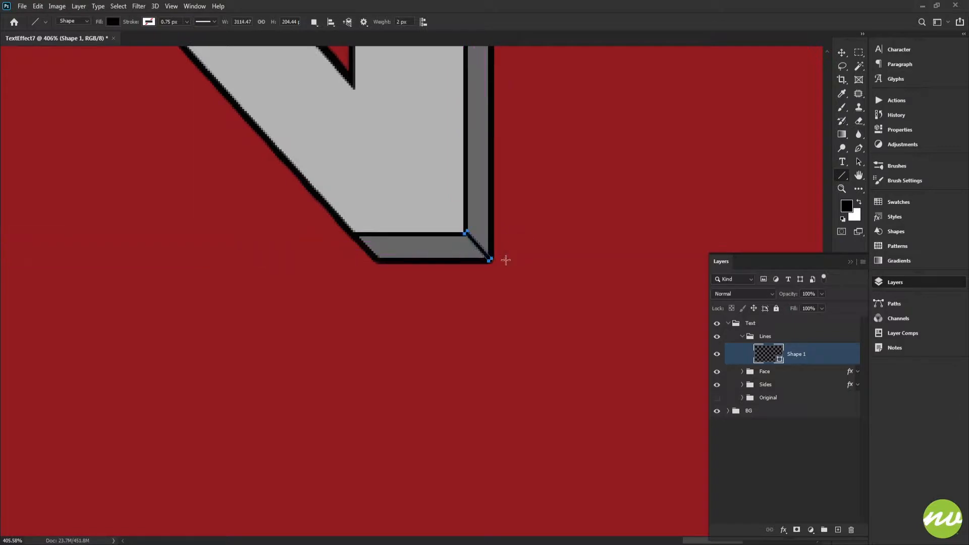
{"action": "left_click", "coordinate": [760, 333]}
{"action": "left_click", "coordinate": [778, 355]}
{"action": "left_click_drag", "start_coordinate": [565, 142], "coordinate": [530, 398]}
{"action": "left_click_drag", "start_coordinate": [511, 211], "coordinate": [540, 362]}
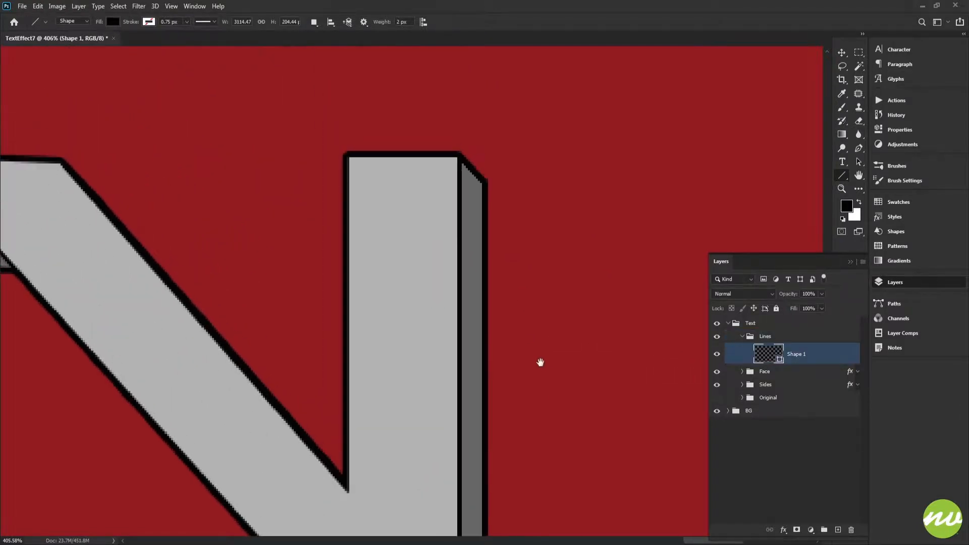
Check the corner lines on the N and the second E in SEVEN close up and select the Lines group
{"action": "left_click_drag", "start_coordinate": [500, 227], "coordinate": [714, 54]}
{"action": "left_click_drag", "start_coordinate": [459, 210], "coordinate": [732, 98]}
{"action": "left_click_drag", "start_coordinate": [525, 164], "coordinate": [566, 301]}
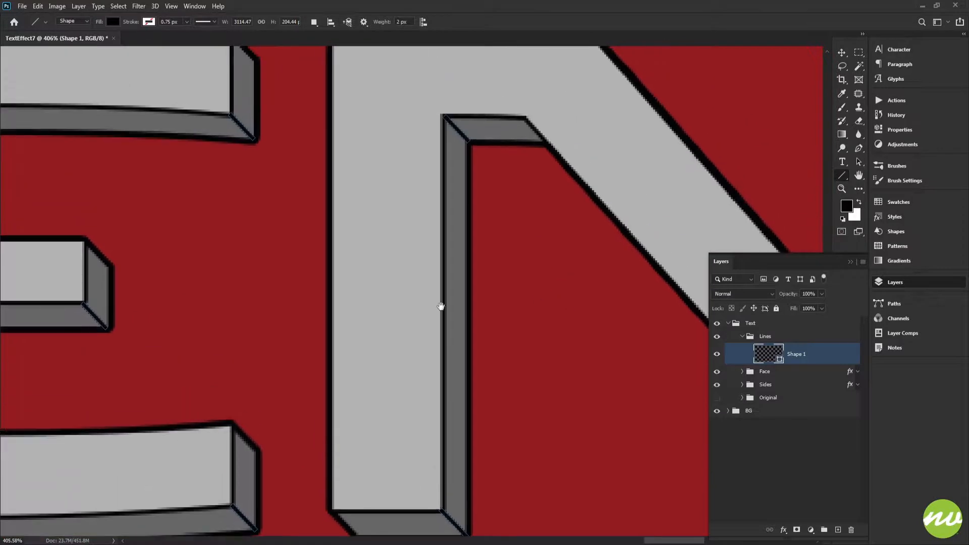
{"action": "left_click_drag", "start_coordinate": [441, 306], "coordinate": [409, 345]}
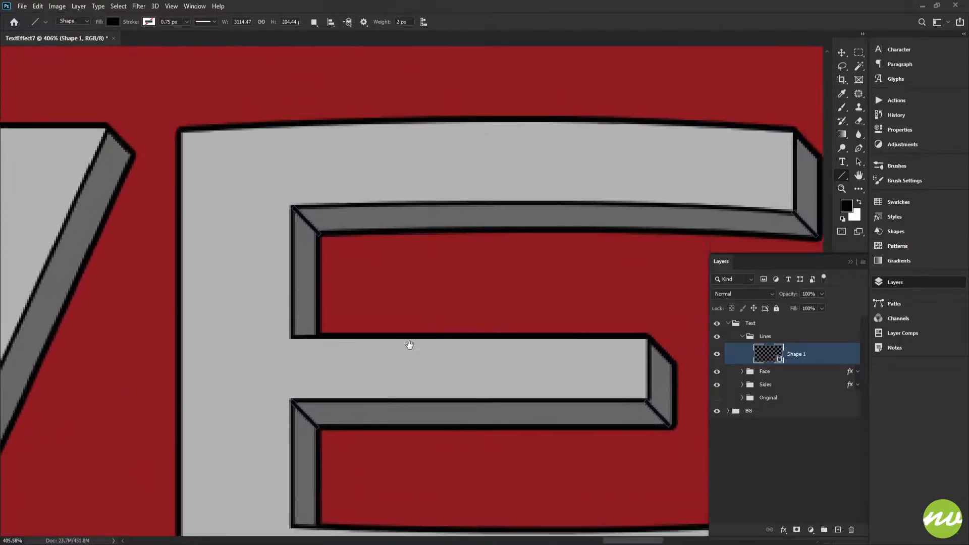
{"action": "left_click_drag", "start_coordinate": [573, 293], "coordinate": [713, 245]}
{"action": "left_click", "coordinate": [770, 339]}
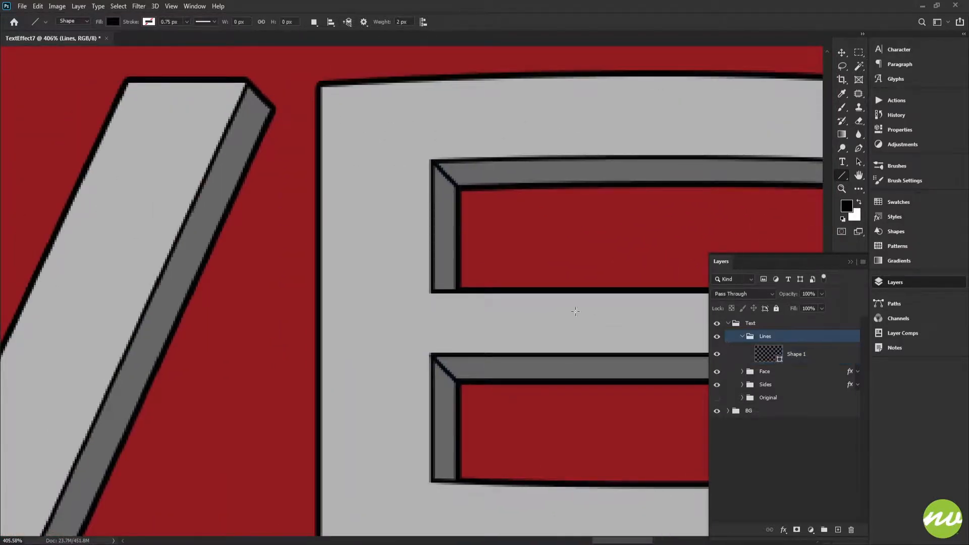
Inspect the TEXT SEVEN lettering at 100% zoom, letter by letter, for missing corner lines
{"action": "key", "text": "space"}
{"action": "left_click", "coordinate": [131, 22]}
{"action": "left_click", "coordinate": [99, 23]}
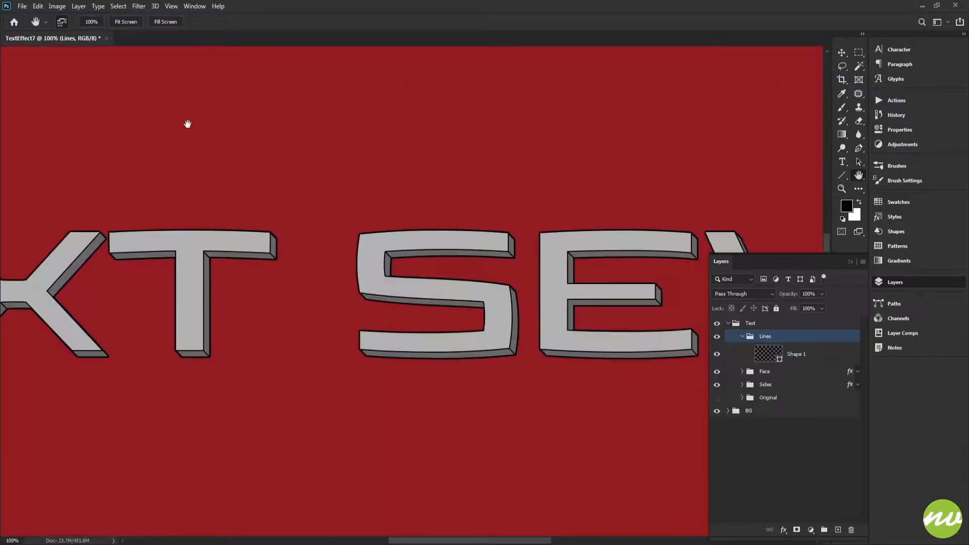
{"action": "left_click_drag", "start_coordinate": [244, 205], "coordinate": [630, 145]}
{"action": "left_click_drag", "start_coordinate": [458, 191], "coordinate": [584, 155]}
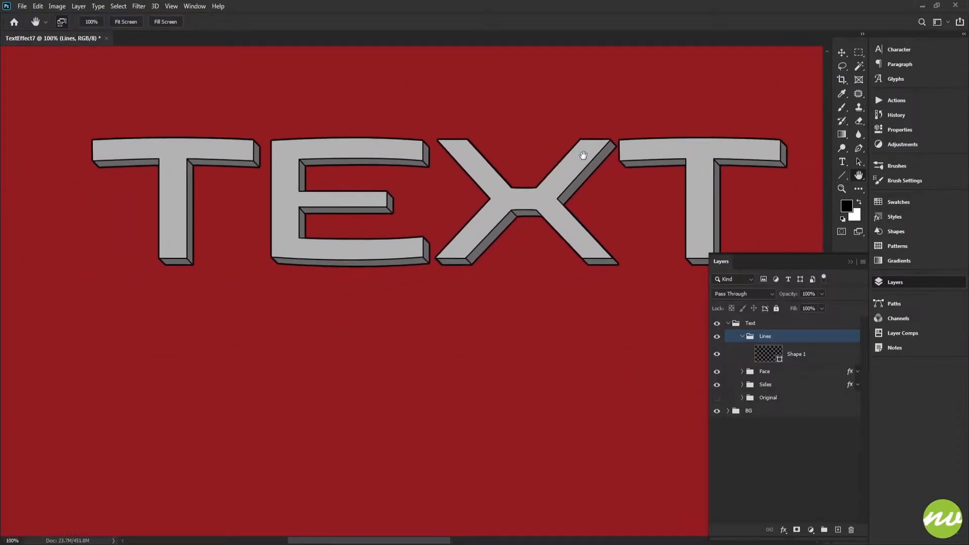
{"action": "left_click_drag", "start_coordinate": [364, 183], "coordinate": [374, 202]}
{"action": "scroll", "coordinate": [333, 227], "scroll_direction": "right", "scroll_amount": 3}
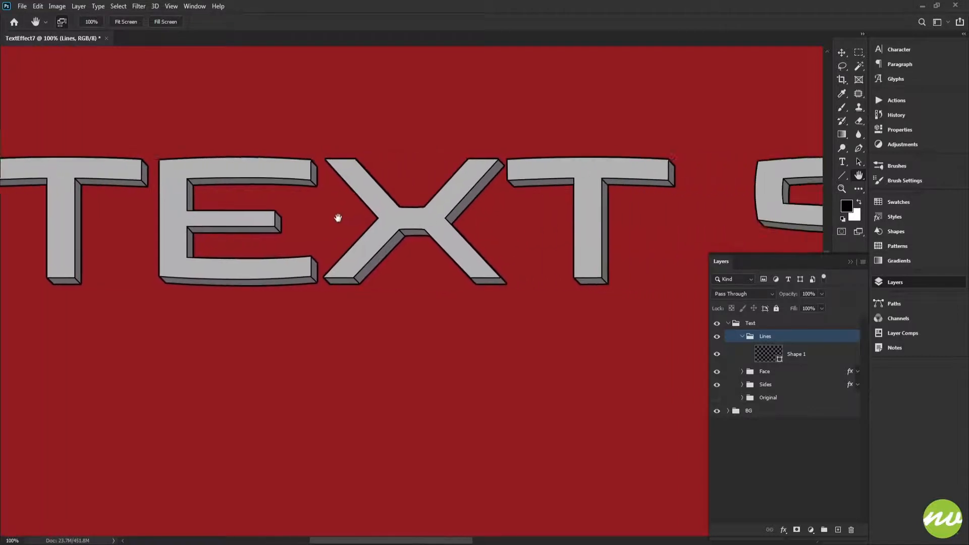
{"action": "scroll", "coordinate": [443, 210], "scroll_direction": "right", "scroll_amount": 5}
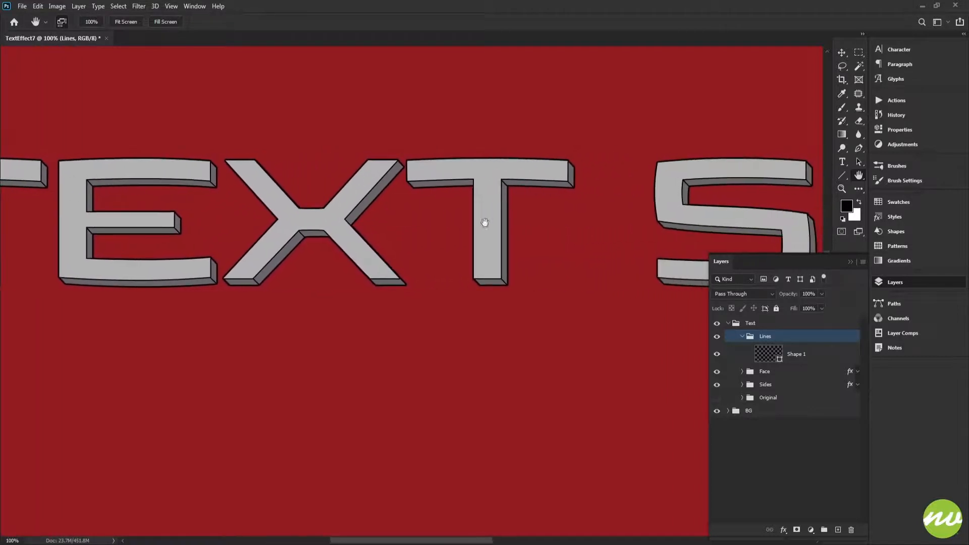
{"action": "scroll", "coordinate": [375, 228], "scroll_direction": "right", "scroll_amount": 3}
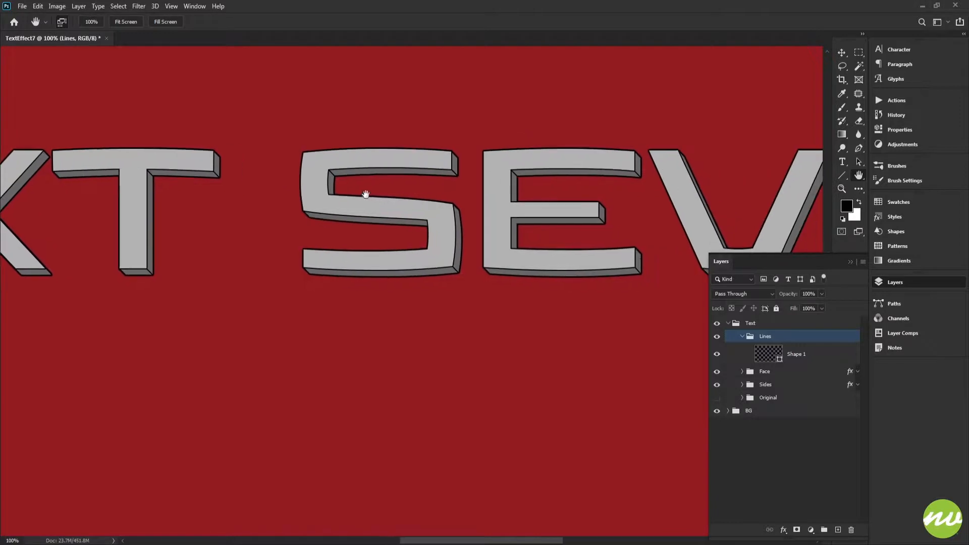
{"action": "scroll", "coordinate": [359, 218], "scroll_direction": "right", "scroll_amount": 4}
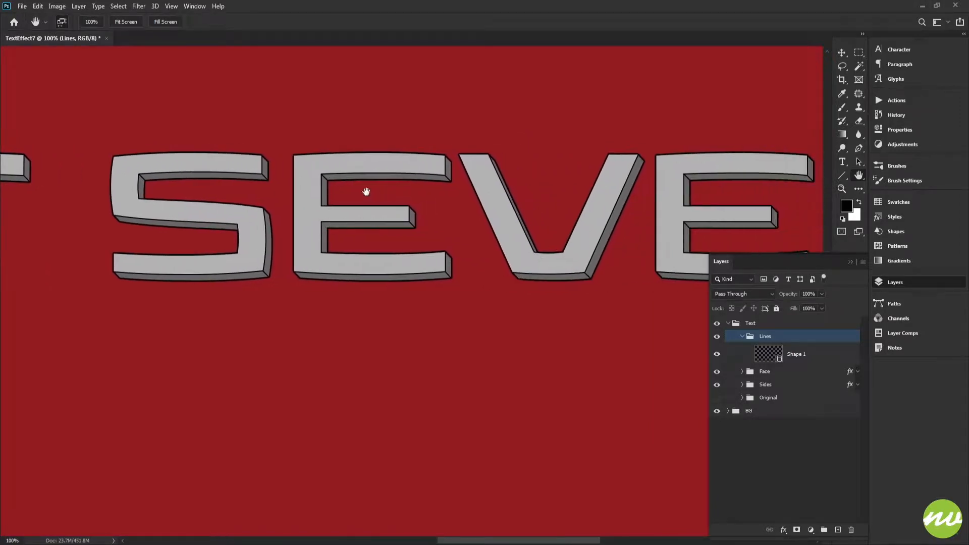
Draw and redo the diagonal line on Shape 1 at the first E's lower inner corner in SEVEN, and select the Lines group
{"action": "left_click_drag", "start_coordinate": [325, 227], "coordinate": [472, 274]}
{"action": "key", "text": "u"}
{"action": "left_click", "coordinate": [764, 351]}
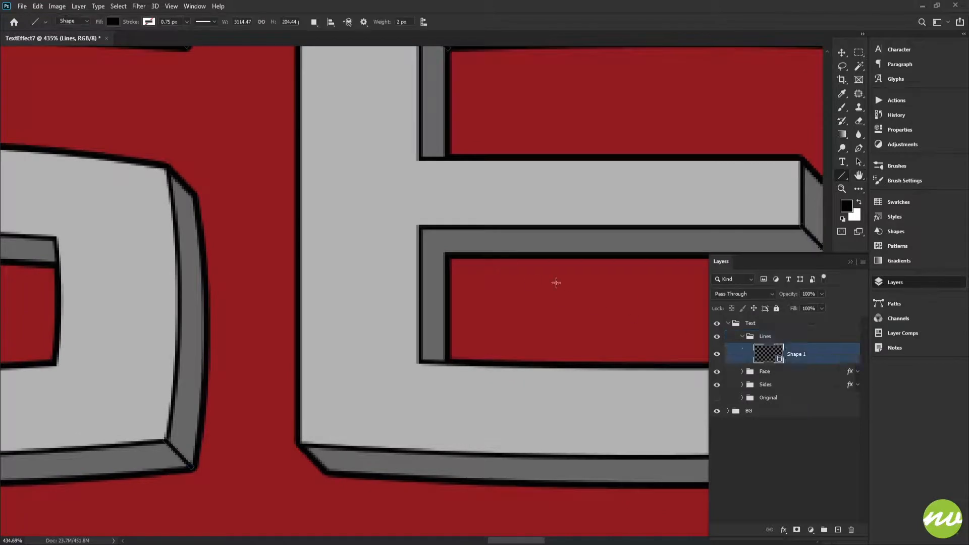
{"action": "left_click_drag", "start_coordinate": [420, 229], "coordinate": [447, 259]}
{"action": "left_click", "coordinate": [772, 338]}
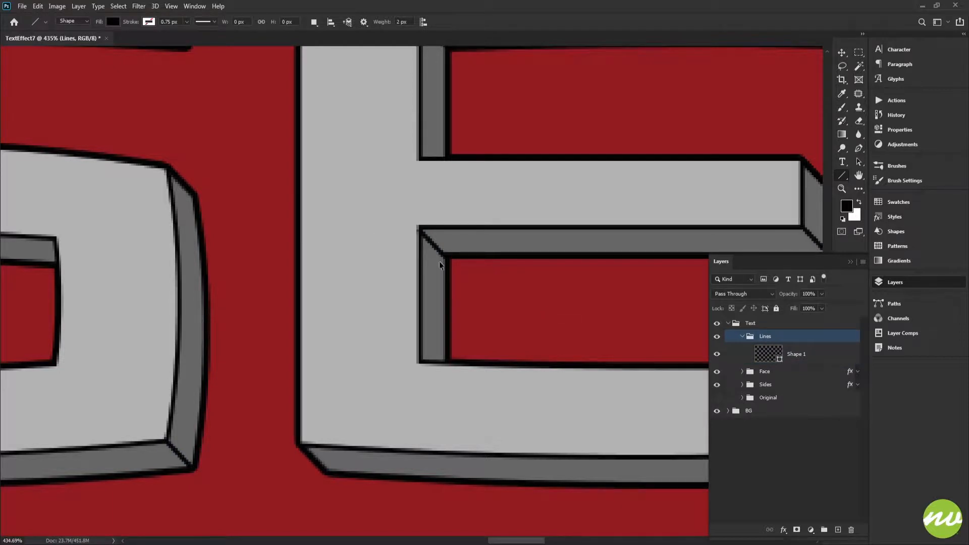
{"action": "left_click", "coordinate": [772, 352]}
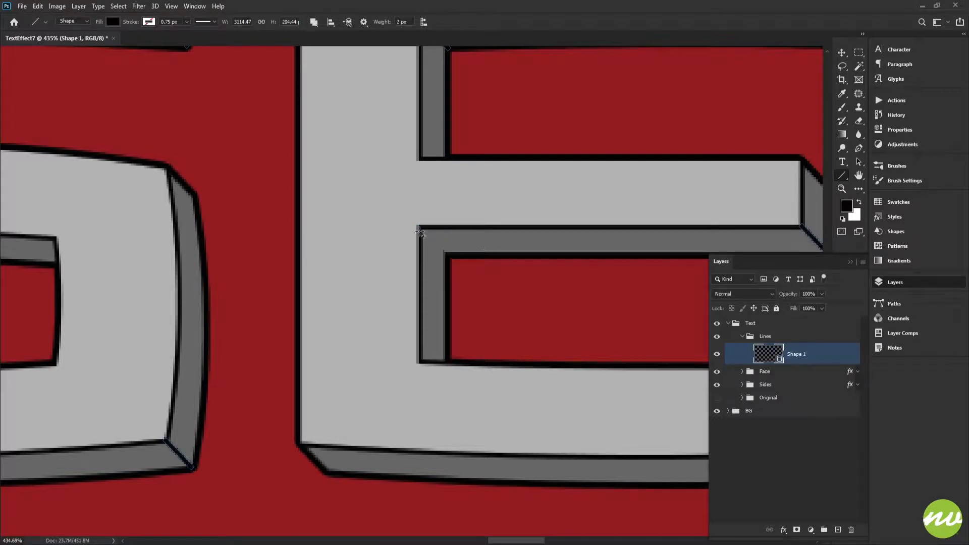
{"action": "left_click_drag", "start_coordinate": [422, 228], "coordinate": [452, 258]}
{"action": "key", "text": "ctrl+z"}
{"action": "left_click", "coordinate": [767, 338]}
Examine the corner lines across SEVEN from the S to the N, and view the whole canvas
{"action": "scroll", "coordinate": [548, 326], "scroll_direction": "down", "scroll_amount": 7}
{"action": "scroll", "coordinate": [547, 324], "scroll_direction": "down", "scroll_amount": 4}
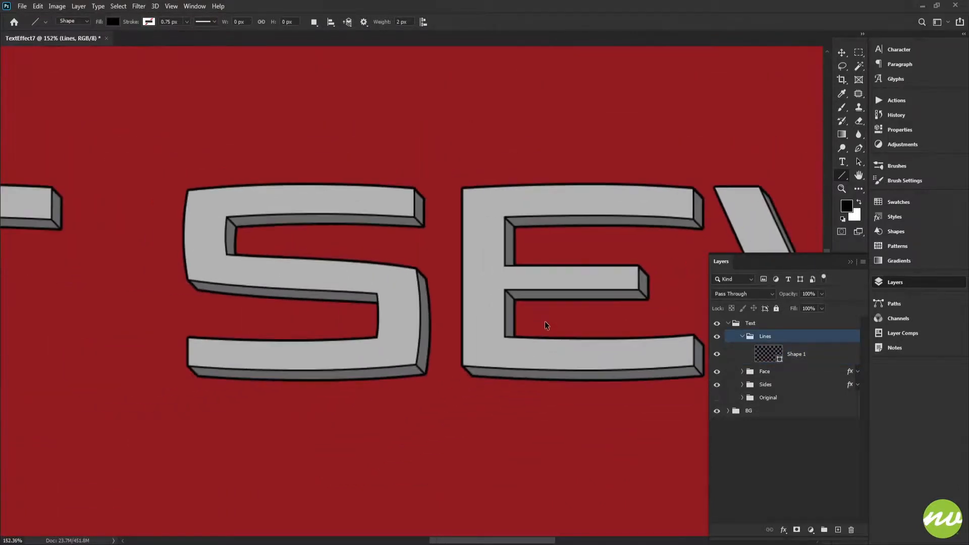
{"action": "left_click_drag", "start_coordinate": [589, 313], "coordinate": [331, 259]}
{"action": "left_click_drag", "start_coordinate": [530, 275], "coordinate": [388, 274]}
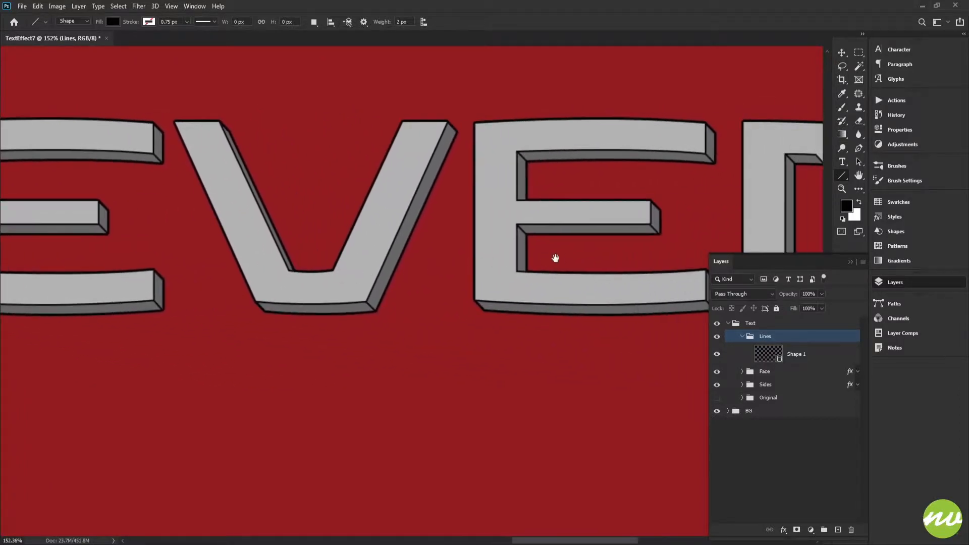
{"action": "left_click_drag", "start_coordinate": [556, 258], "coordinate": [380, 266]}
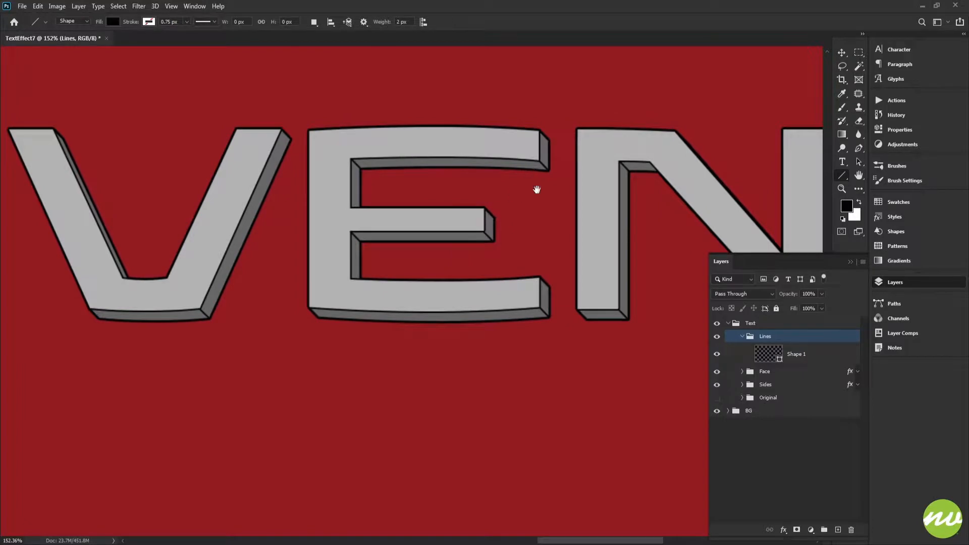
{"action": "left_click_drag", "start_coordinate": [585, 300], "coordinate": [356, 301]}
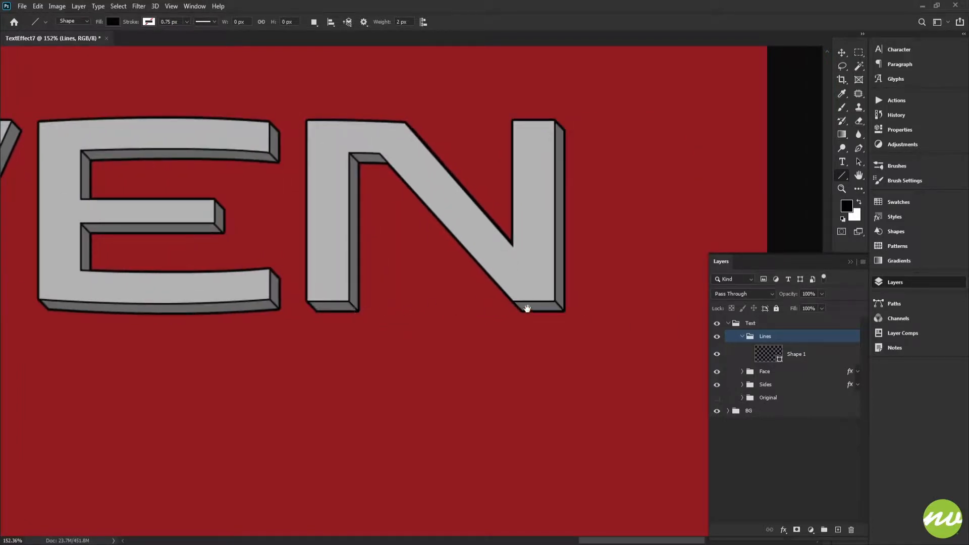
{"action": "key", "text": "h"}
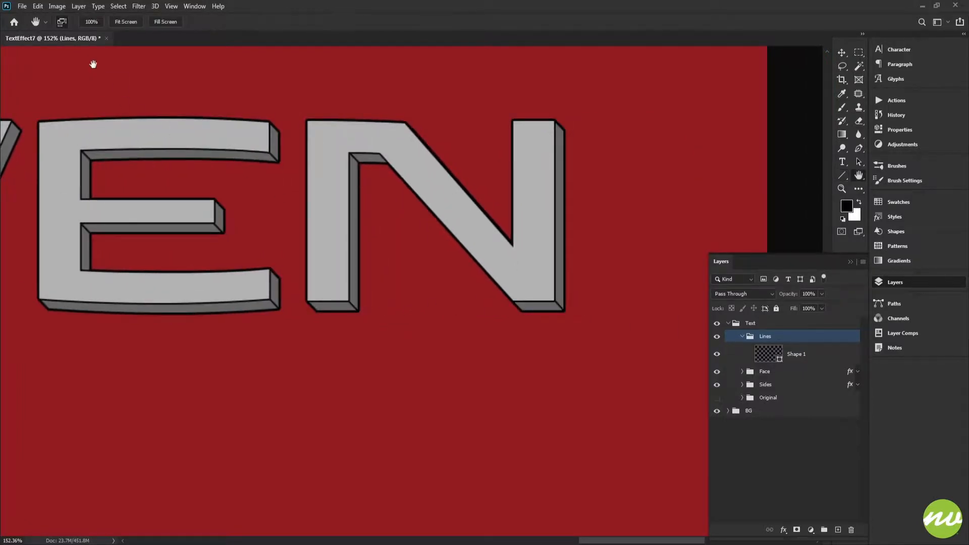
{"action": "left_click", "coordinate": [126, 24]}
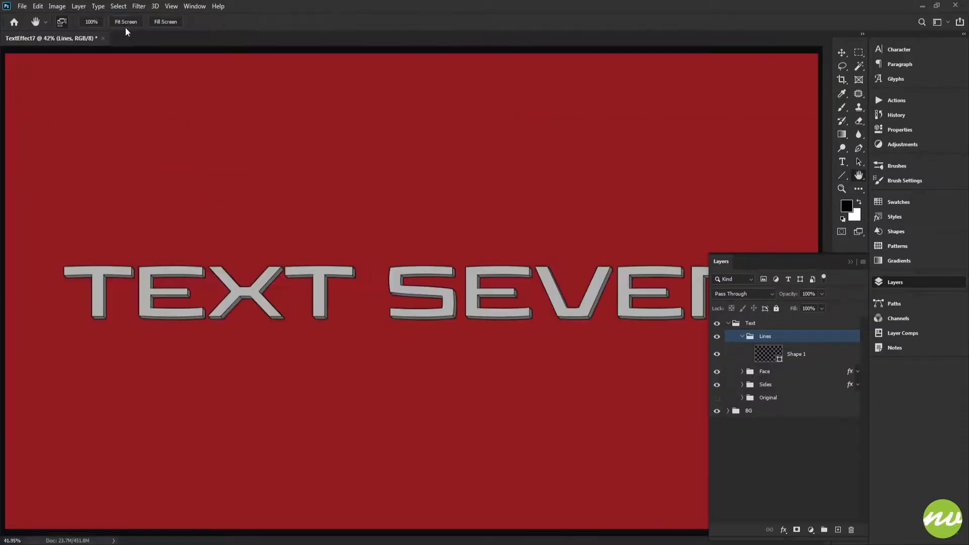
Group the Lines, Face and Sides groups into a new group named Text Effect 7
{"action": "left_click", "coordinate": [743, 337]}
{"action": "left_click", "coordinate": [728, 324]}
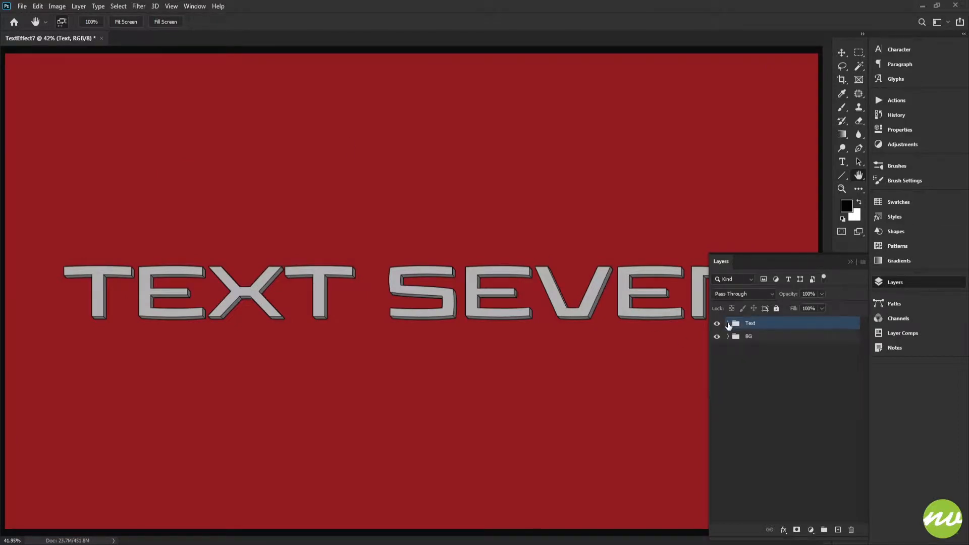
{"action": "left_click", "coordinate": [728, 323]}
{"action": "left_click", "coordinate": [769, 363], "text": "shift"}
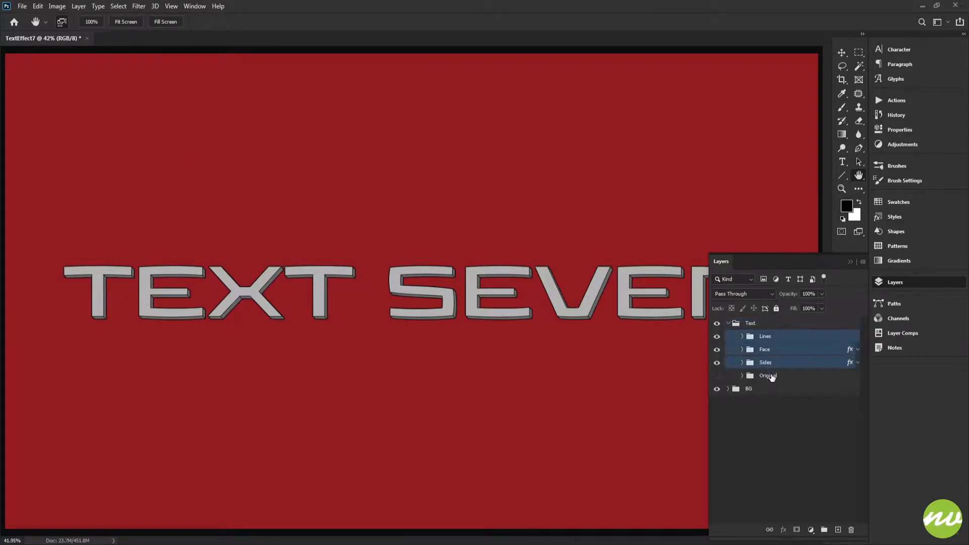
{"action": "left_click", "coordinate": [822, 524], "text": "alt"}
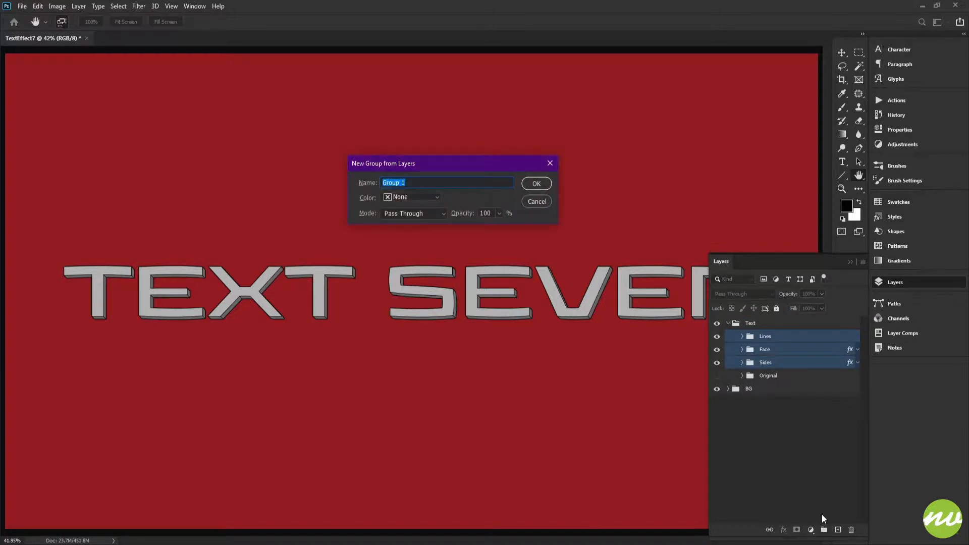
{"action": "type", "text": "Text Effect 7"}
{"action": "key", "text": "Return"}
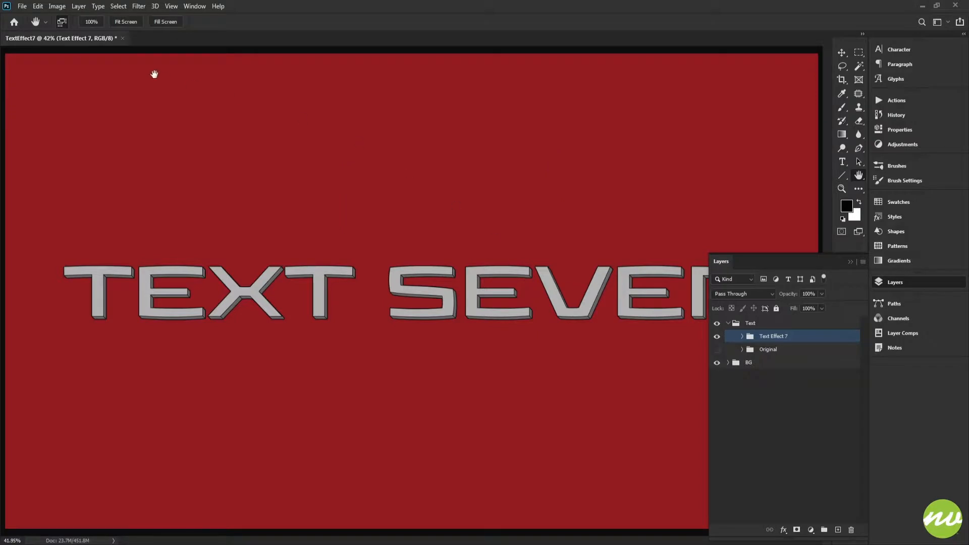
Duplicate the Text Effect 7 group beneath the original and convert the copy to a Smart Object
{"action": "left_click", "coordinate": [100, 25]}
{"action": "left_click_drag", "start_coordinate": [368, 243], "coordinate": [550, 190]}
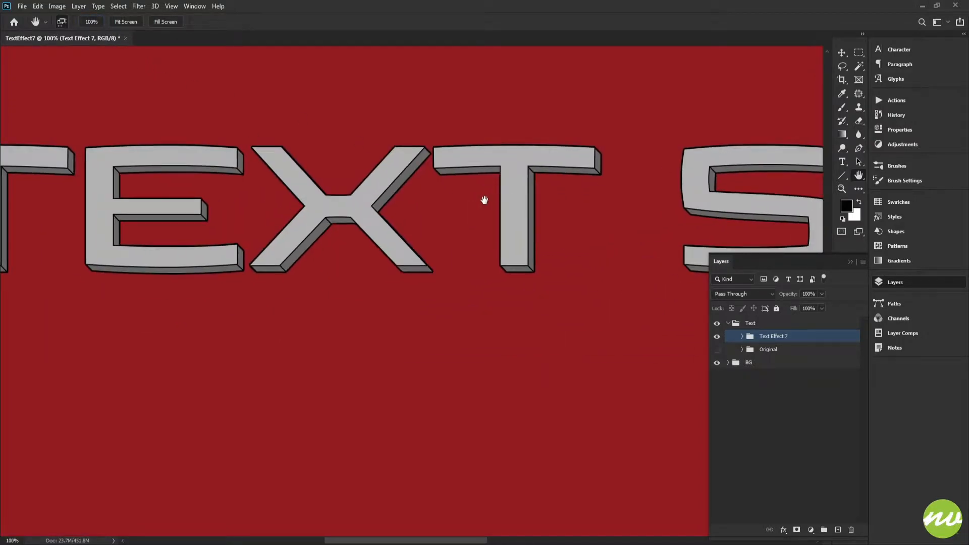
{"action": "mouse_move", "coordinate": [422, 208]}
{"action": "left_mouse_down"}
{"action": "mouse_move", "coordinate": [631, 197]}
{"action": "mouse_move", "coordinate": [428, 203]}
{"action": "left_mouse_up"}
{"action": "left_click_drag", "start_coordinate": [747, 189], "coordinate": [485, 211]}
{"action": "left_click_drag", "start_coordinate": [717, 228], "coordinate": [536, 225]}
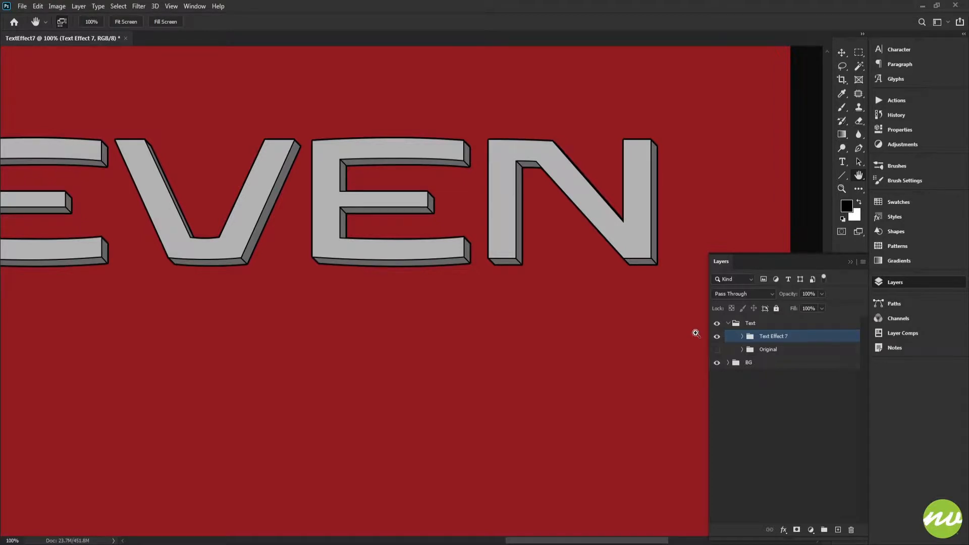
{"action": "key", "text": "ctrl+j"}
{"action": "key", "text": "ctrl+bracketleft"}
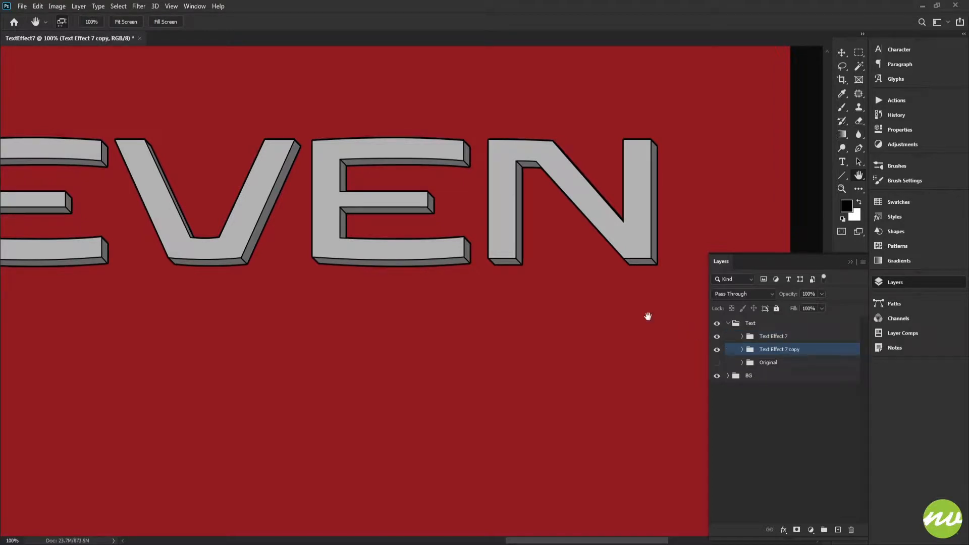
{"action": "right_click", "coordinate": [765, 349]}
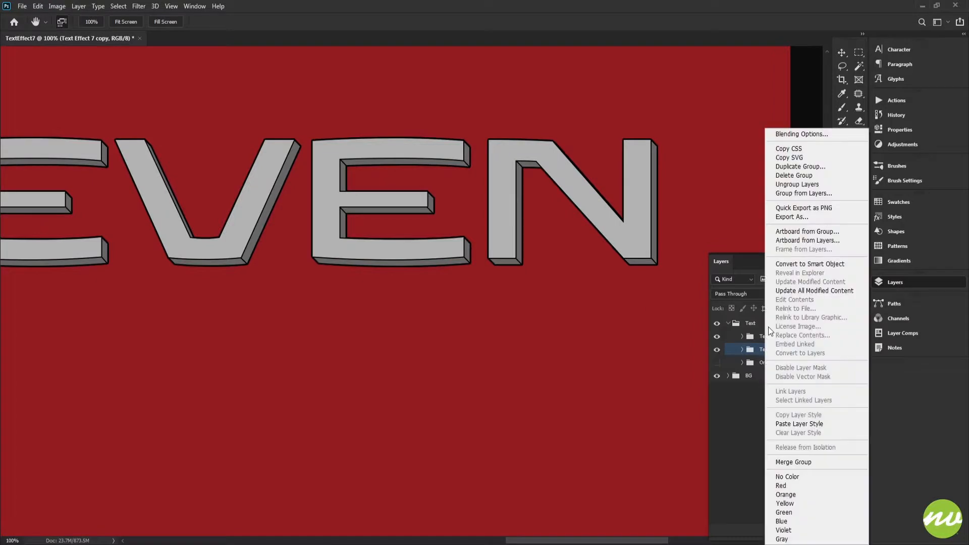
{"action": "left_click", "coordinate": [787, 266]}
Try offsetting the Text Effect 7 copy about 17 px down and to the right, and undo the move
{"action": "left_click_drag", "start_coordinate": [562, 271], "coordinate": [536, 294]}
{"action": "key", "text": "v"}
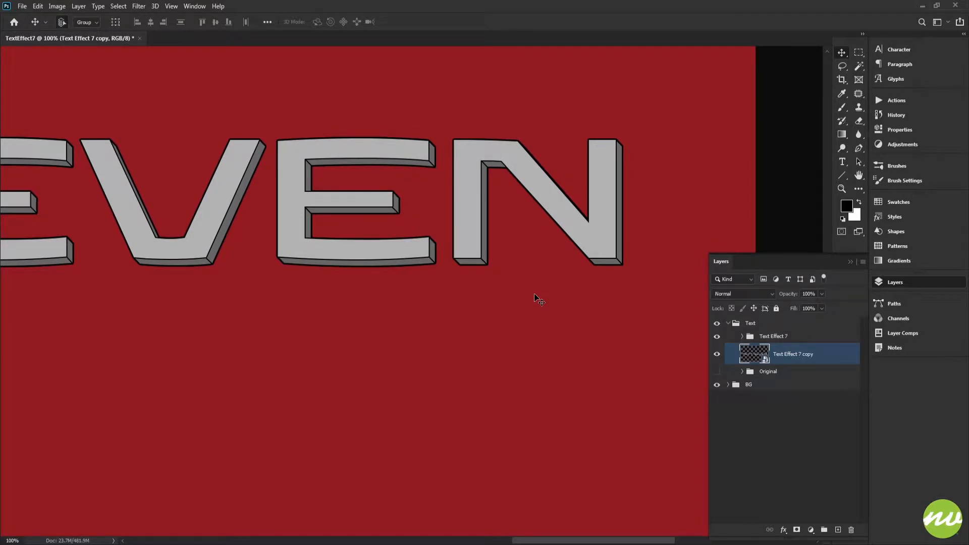
{"action": "key", "text": "shift+Down"}
{"action": "key", "text": "shift+Down"}
{"action": "key", "text": "shift+Right"}
{"action": "key", "text": "shift+Right"}
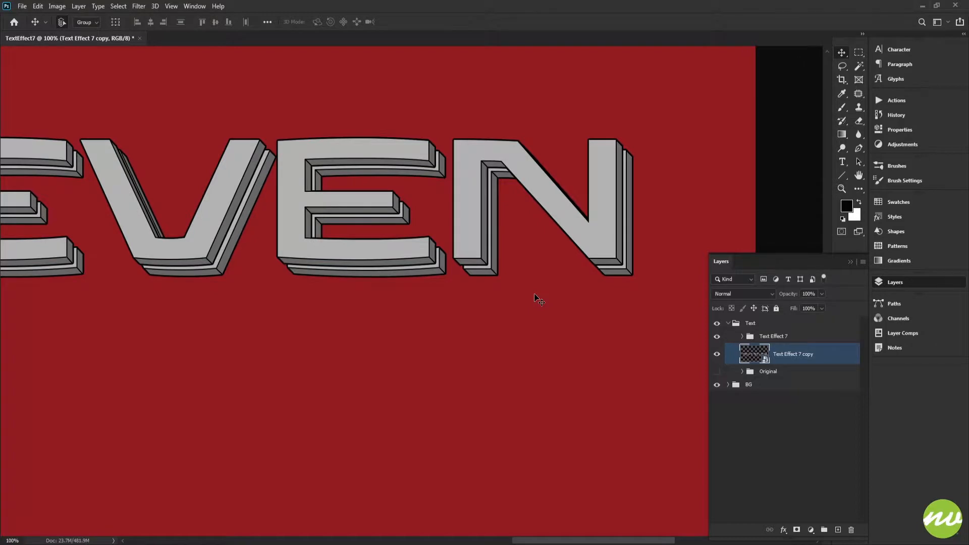
{"action": "key", "text": "Up"}
{"action": "key", "text": "Left"}
{"action": "key", "text": "Up"}
{"action": "key", "text": "Left"}
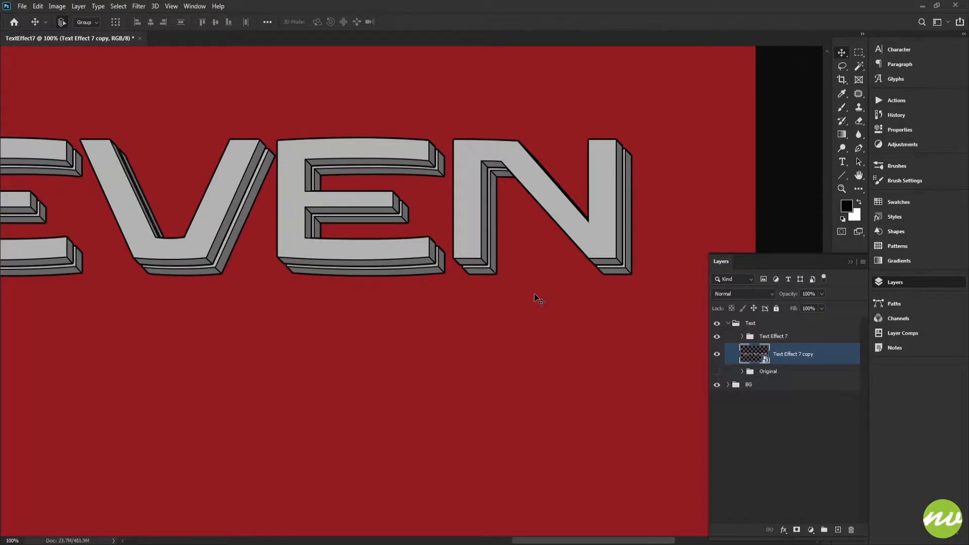
{"action": "key", "text": "Up"}
{"action": "key", "text": "Left"}
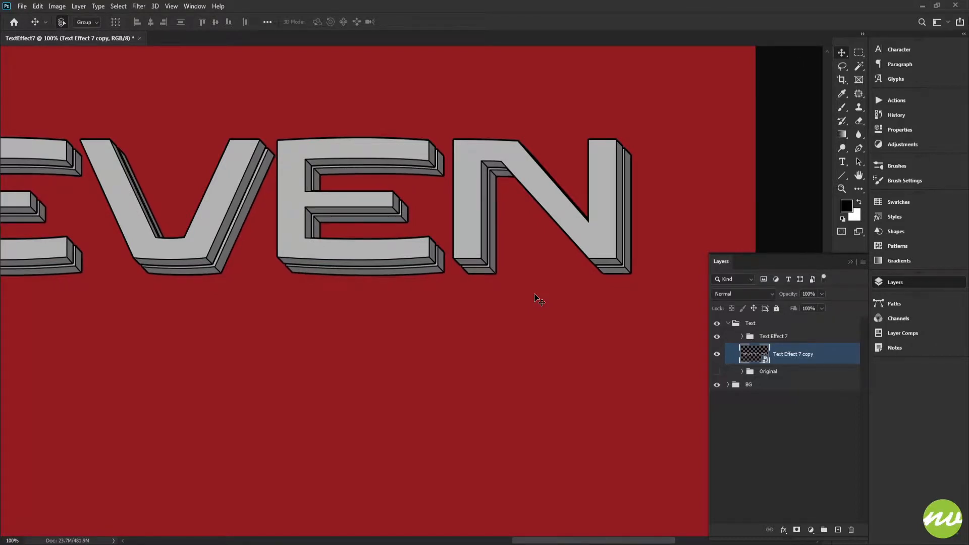
{"action": "key", "text": "ctrl+z"}
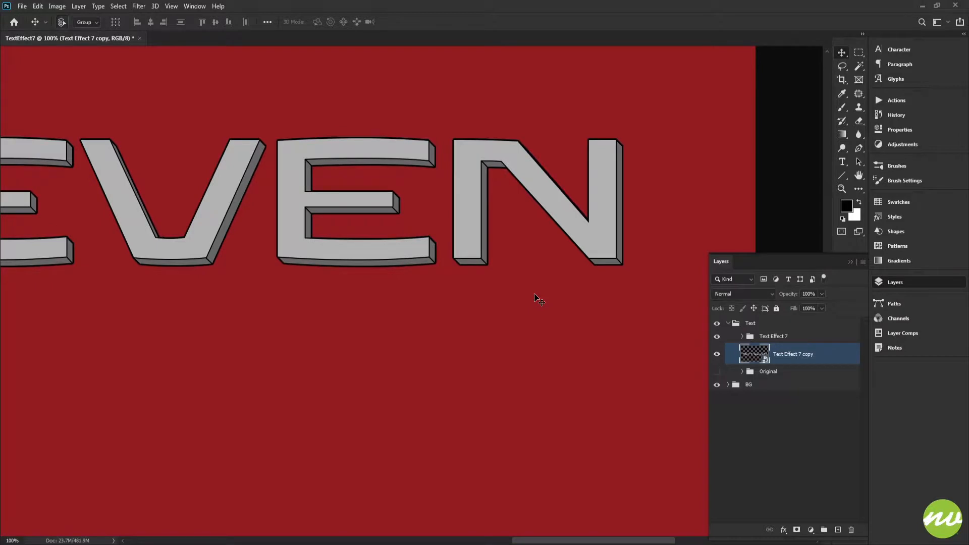
Offset the Text Effect 7 copy 20 px down and right, and nudge it back 3 px up and left
{"action": "key", "text": "shift+Down"}
{"action": "key", "text": "shift+Right"}
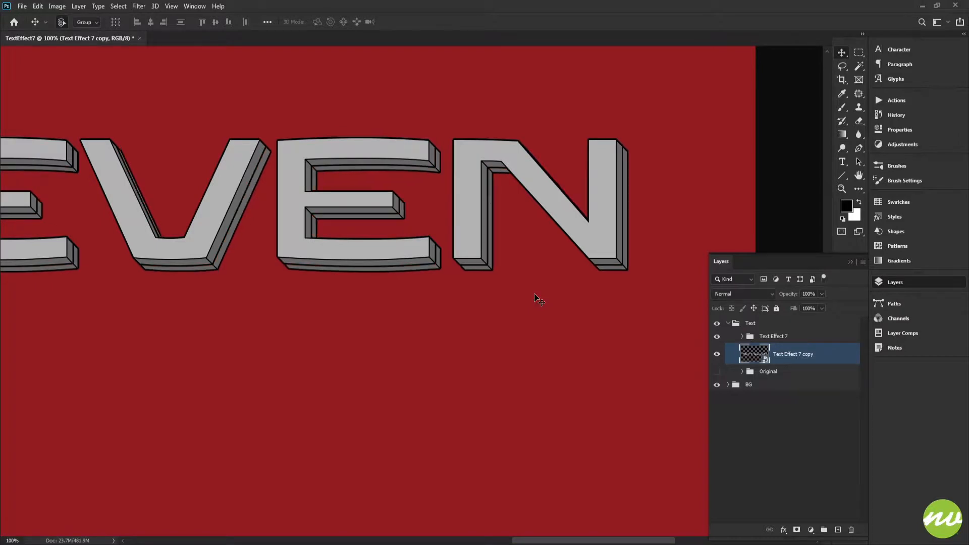
{"action": "key", "text": "shift+Down"}
{"action": "key", "text": "shift+Right"}
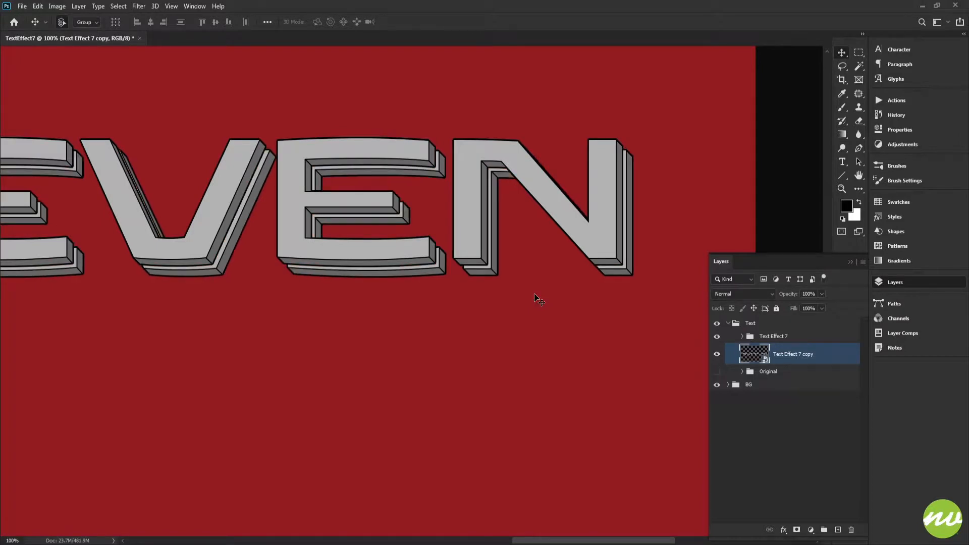
{"action": "key", "text": "Up"}
{"action": "key", "text": "Left"}
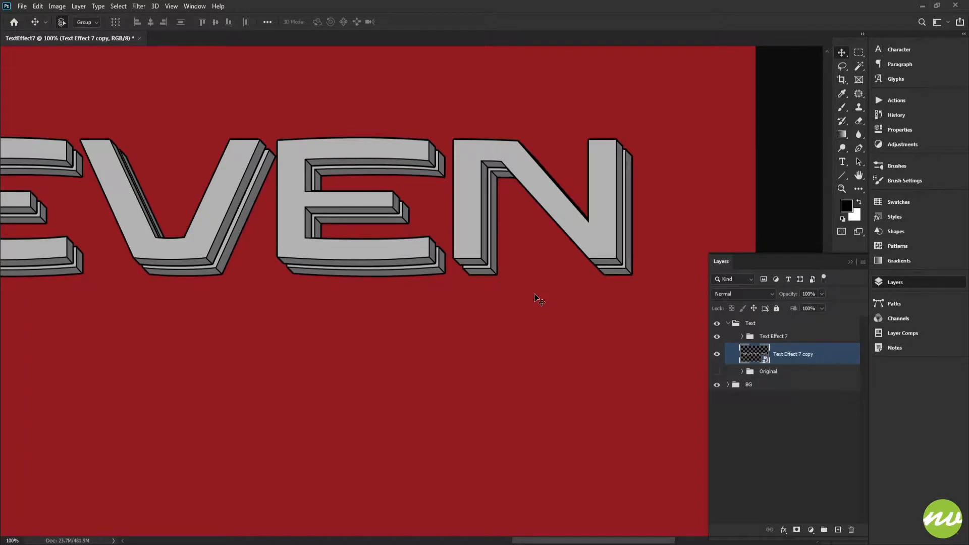
{"action": "key", "text": "Up"}
{"action": "key", "text": "Left"}
{"action": "key", "text": "Up"}
{"action": "key", "text": "Left"}
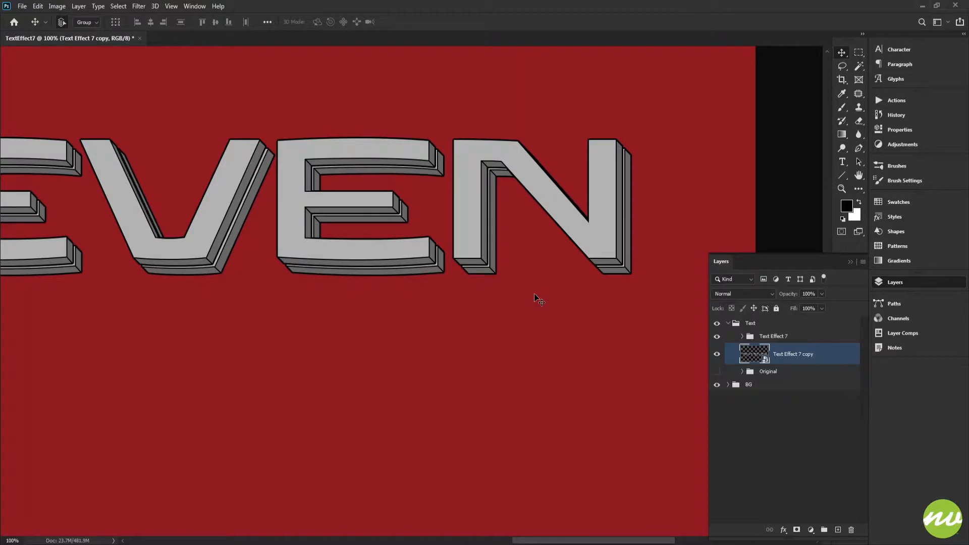
Nudge the Text Effect 7 copy 1 px up and left, and set its opacity to 40%
{"action": "key", "text": "Up"}
{"action": "key", "text": "Left"}
{"action": "key", "text": "h"}
{"action": "left_click_drag", "start_coordinate": [468, 240], "coordinate": [558, 249]}
{"action": "left_click_drag", "start_coordinate": [520, 283], "coordinate": [440, 293]}
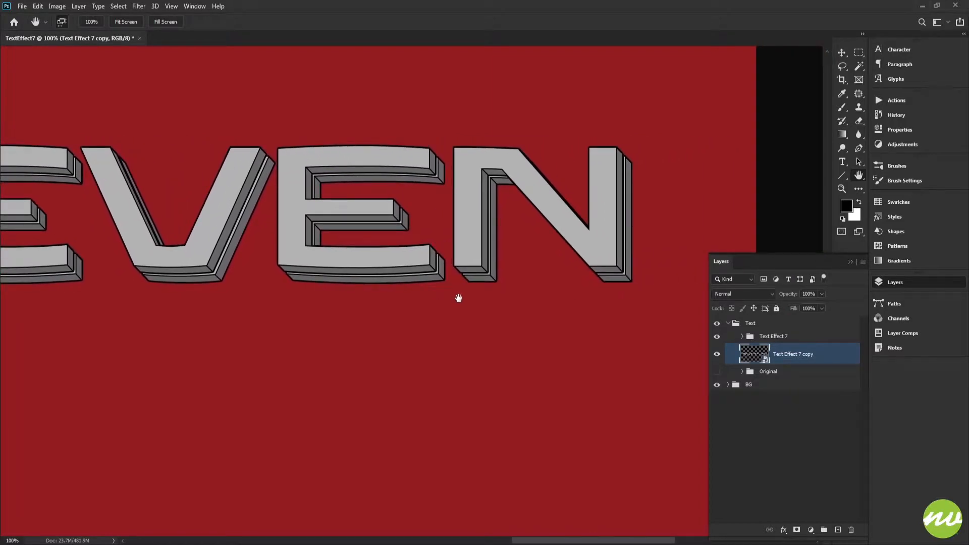
{"action": "key", "text": "4"}
{"action": "left_click_drag", "start_coordinate": [482, 305], "coordinate": [579, 294]}
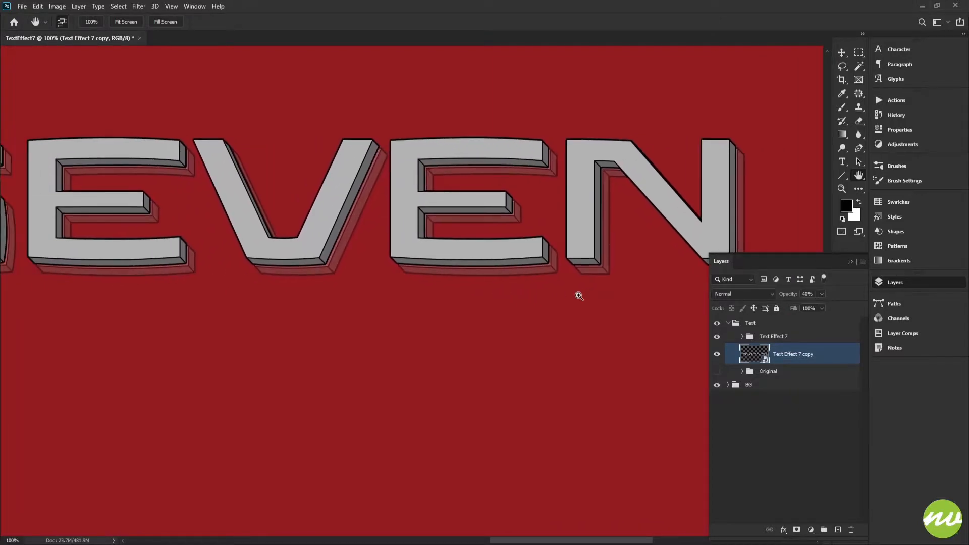
Duplicate the Text Effect 7 copy layer and place the duplicate directly beneath it
{"action": "key", "text": "ctrl+0"}
{"action": "key", "text": "ctrl+1"}
{"action": "left_click_drag", "start_coordinate": [324, 308], "coordinate": [629, 203]}
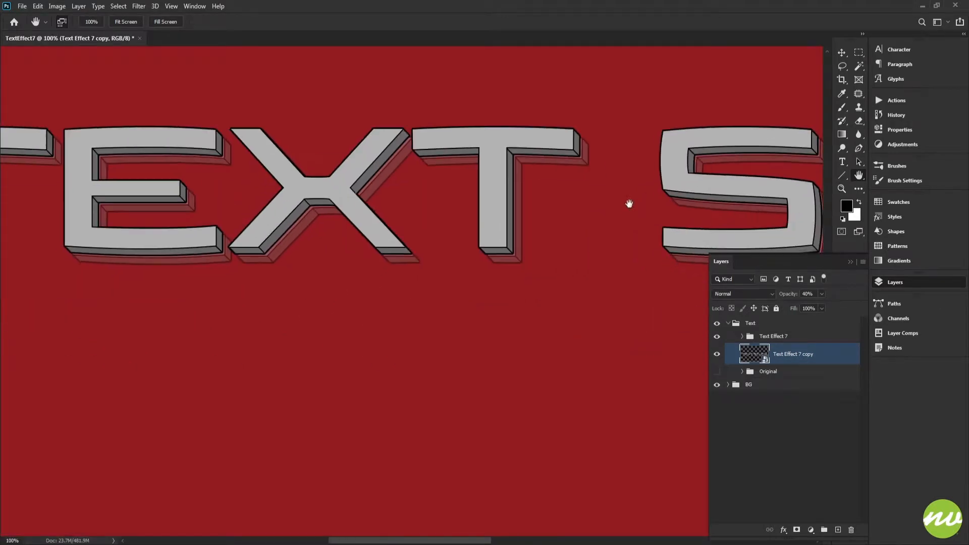
{"action": "left_click_drag", "start_coordinate": [389, 248], "coordinate": [596, 246]}
{"action": "left_click_drag", "start_coordinate": [462, 226], "coordinate": [455, 254]}
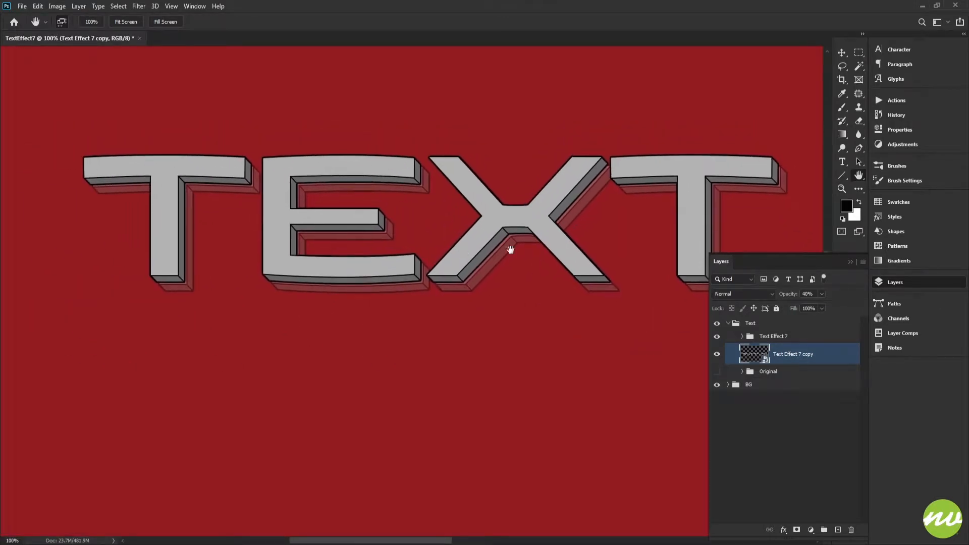
{"action": "left_click_drag", "start_coordinate": [549, 328], "coordinate": [381, 349]}
{"action": "key", "text": "ctrl+j"}
{"action": "key", "text": "ctrl+bracketleft"}
Offset the lower duplicate 20 px right and down, and nudge it back 3 px left and up
{"action": "key", "text": "v"}
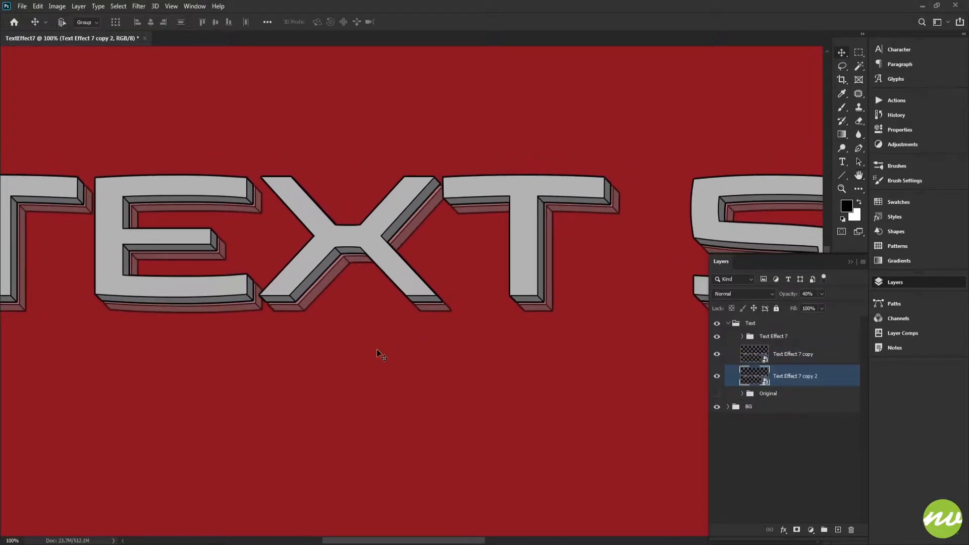
{"action": "key", "text": "shift+Right"}
{"action": "key", "text": "shift+Down"}
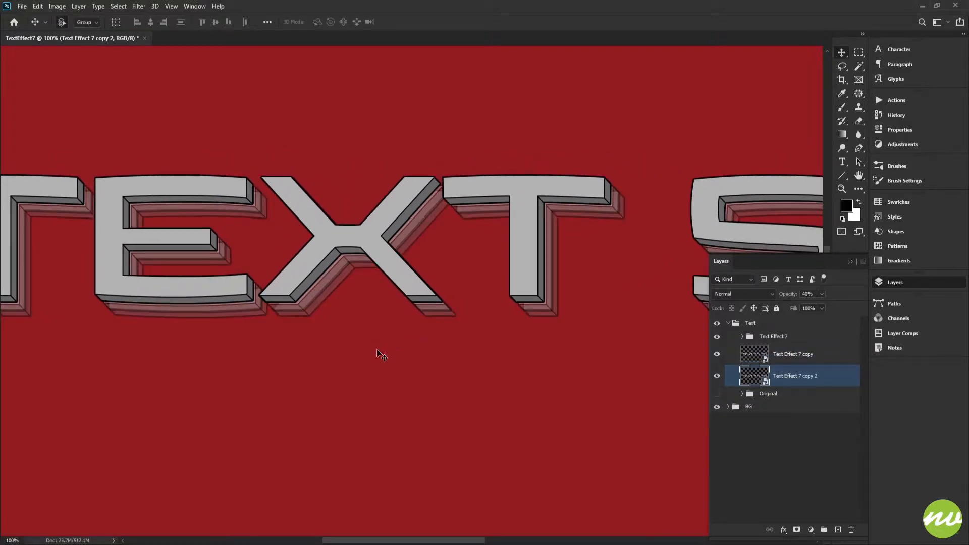
{"action": "key", "text": "shift+Right"}
{"action": "key", "text": "shift+Down"}
{"action": "key", "text": "Left"}
{"action": "key", "text": "Up"}
{"action": "key", "text": "Left"}
{"action": "key", "text": "Up"}
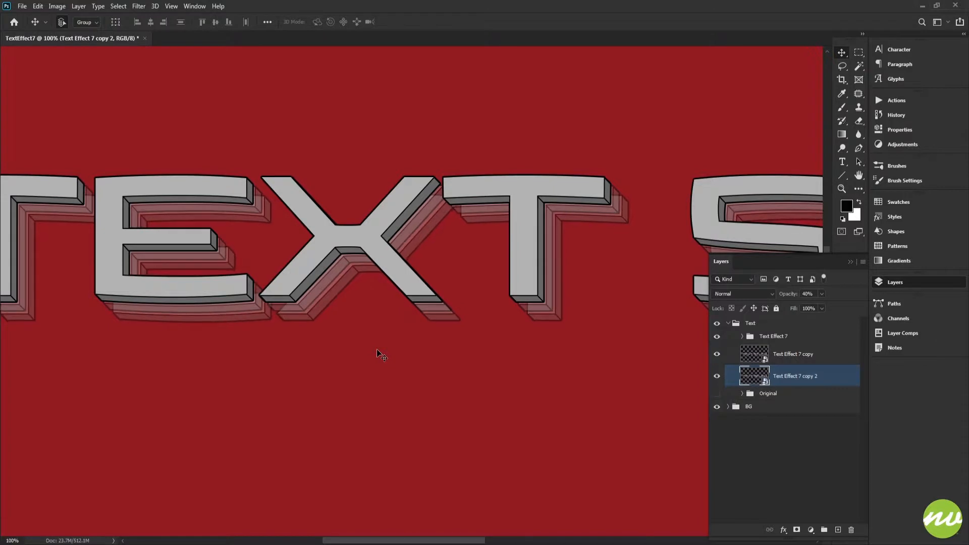
{"action": "key", "text": "Left"}
{"action": "key", "text": "Up"}
Try 20% opacity on Text Effect 7 copy 2, and settle on 15%
{"action": "key", "text": "h"}
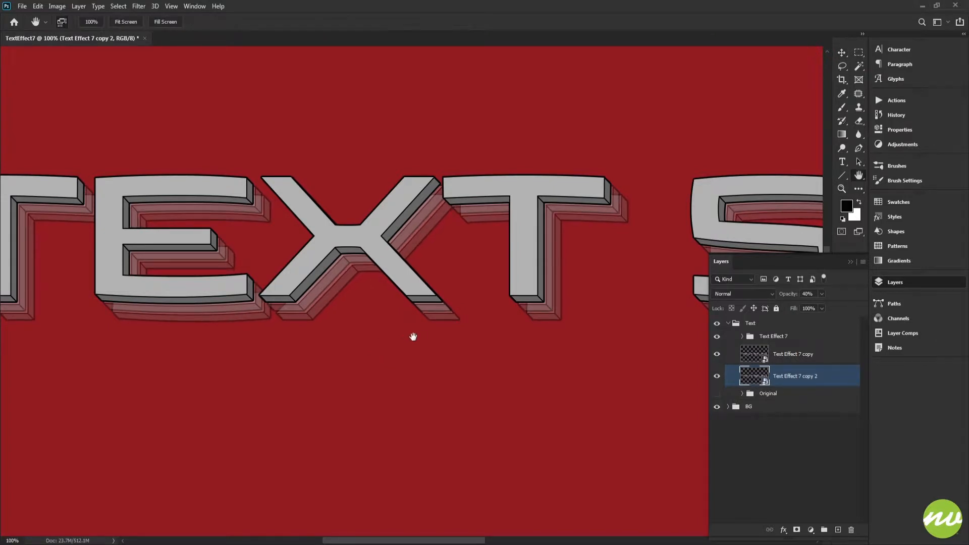
{"action": "left_click_drag", "start_coordinate": [412, 335], "coordinate": [335, 329]}
{"action": "left_click_drag", "start_coordinate": [488, 320], "coordinate": [222, 339]}
{"action": "left_click_drag", "start_coordinate": [505, 323], "coordinate": [262, 318]}
{"action": "left_click_drag", "start_coordinate": [469, 321], "coordinate": [292, 326]}
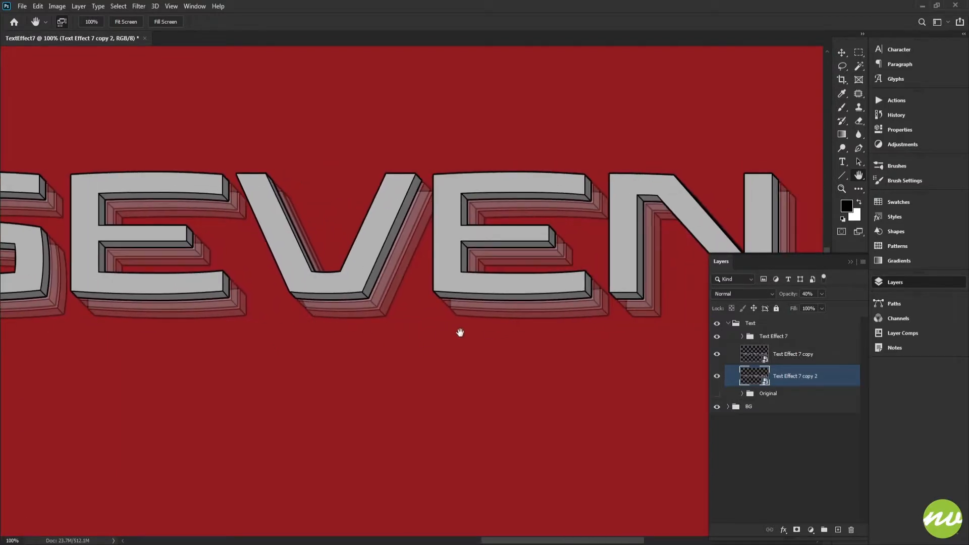
{"action": "key", "text": "2"}
{"action": "left_click_drag", "start_coordinate": [539, 338], "coordinate": [355, 341]}
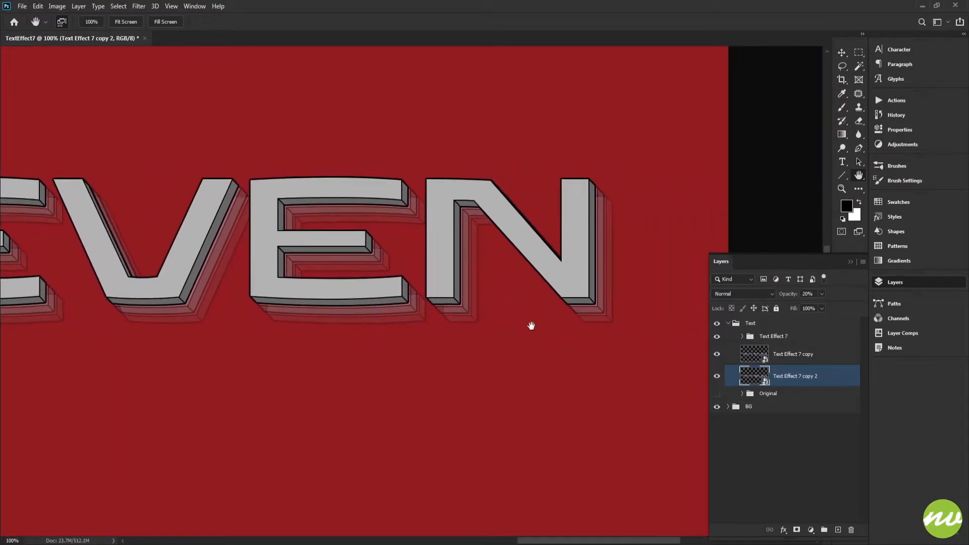
{"action": "key", "text": "1"}
{"action": "key", "text": "5"}
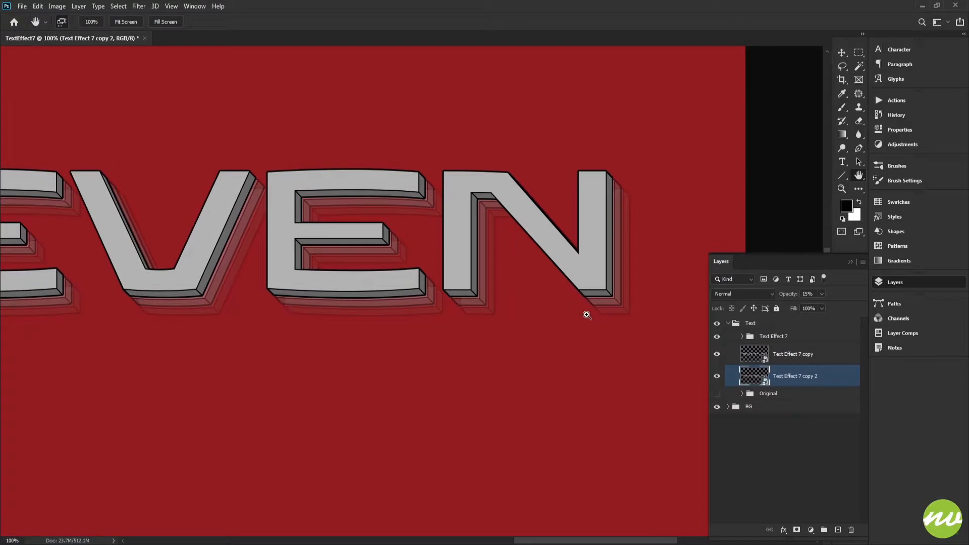
Examine the faint second copy behind the lettering, toggling its visibility to compare where it overlaps the first copy
{"action": "key", "text": "ctrl+0"}
{"action": "key", "text": "ctrl+1"}
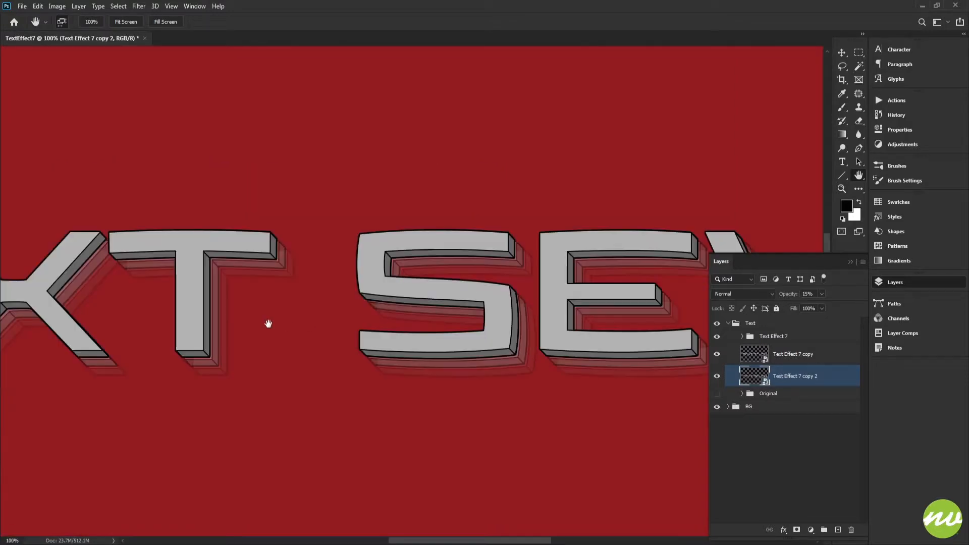
{"action": "left_click_drag", "start_coordinate": [268, 325], "coordinate": [648, 274]}
{"action": "left_click_drag", "start_coordinate": [264, 303], "coordinate": [426, 273]}
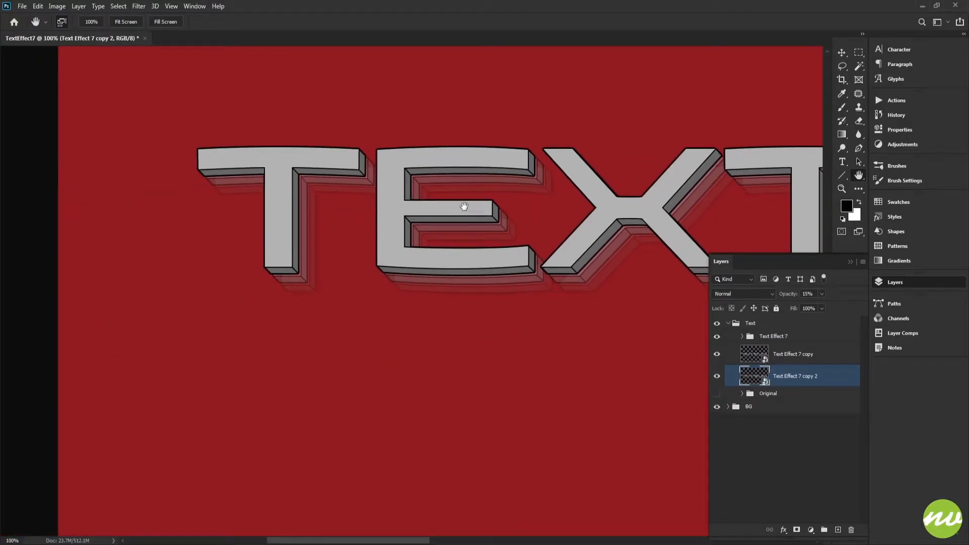
{"action": "left_click_drag", "start_coordinate": [504, 208], "coordinate": [461, 226]}
{"action": "left_click_drag", "start_coordinate": [552, 207], "coordinate": [610, 273]}
{"action": "left_click", "coordinate": [716, 377]}
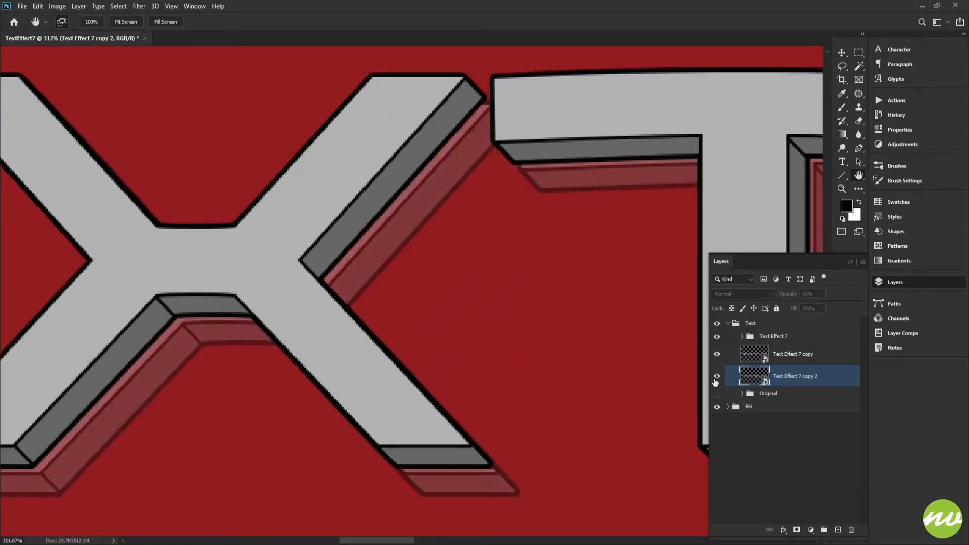
{"action": "left_click", "coordinate": [716, 378]}
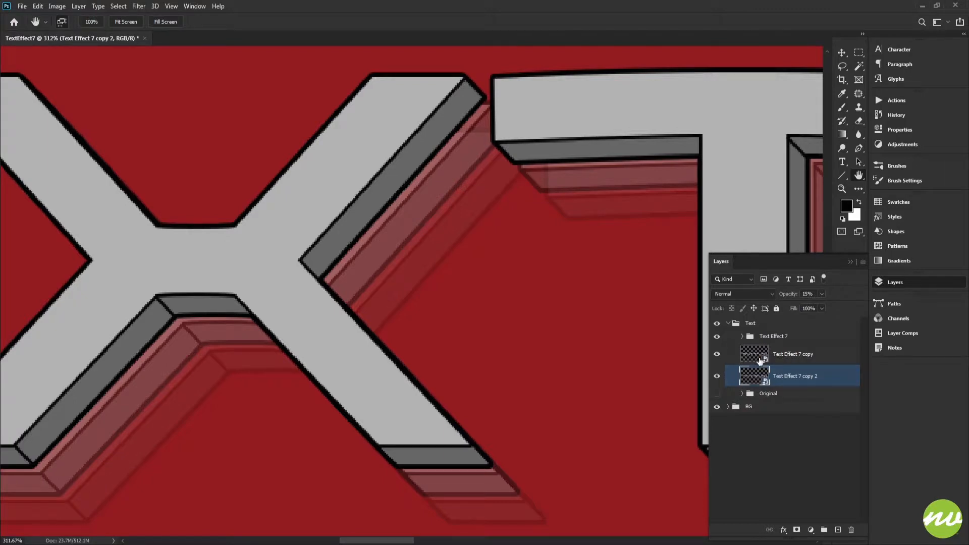
Rename the Text Effect 7 copy layer to "Text Effect 7 (Reflection 1)"
{"action": "double_click", "coordinate": [787, 354]}
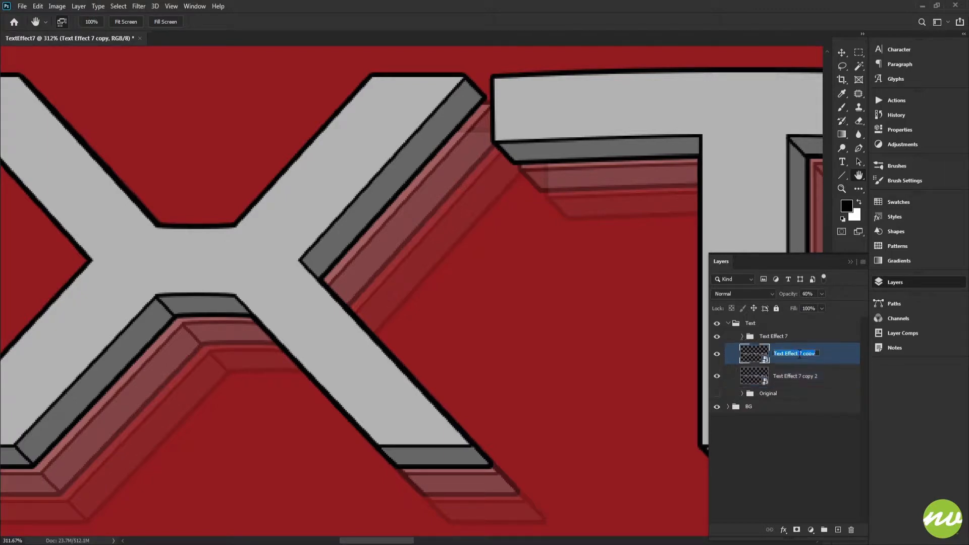
{"action": "double_click", "coordinate": [808, 353]}
{"action": "key", "text": "BackSpace"}
{"action": "type", "text": "(Reflection 1)"}
{"action": "key", "text": "Return"}
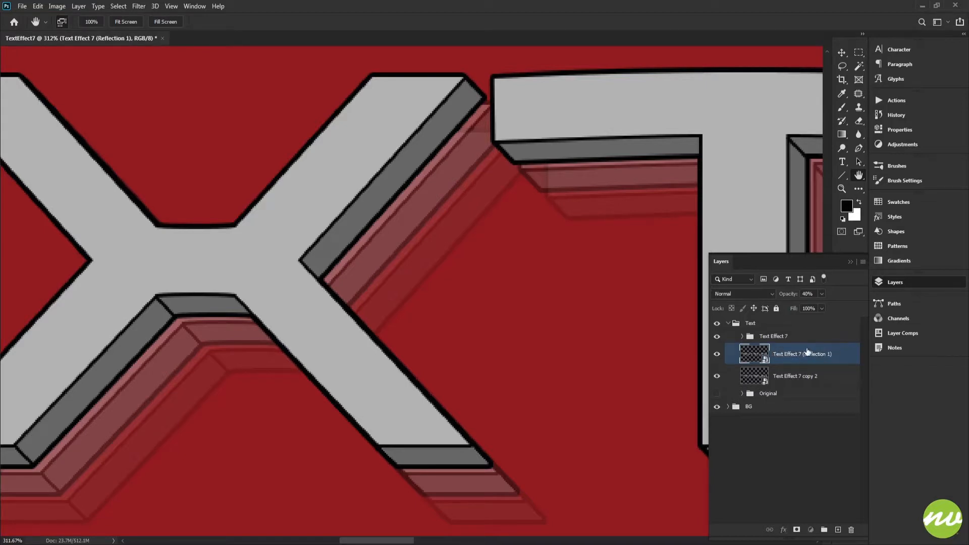
Rename the Text Effect 7 copy 2 layer to "Text Effect 7 (Reflection 2)", reusing the first reflection's name
{"action": "double_click", "coordinate": [807, 353]}
{"action": "key", "text": "ctrl+c"}
{"action": "key", "text": "Return"}
{"action": "double_click", "coordinate": [805, 376]}
{"action": "key", "text": "ctrl+v"}
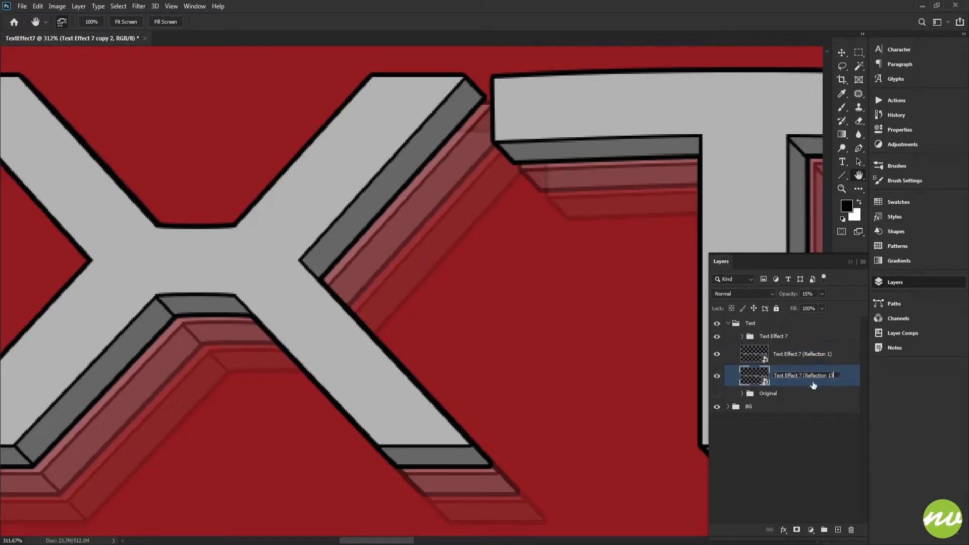
{"action": "key", "text": "Return"}
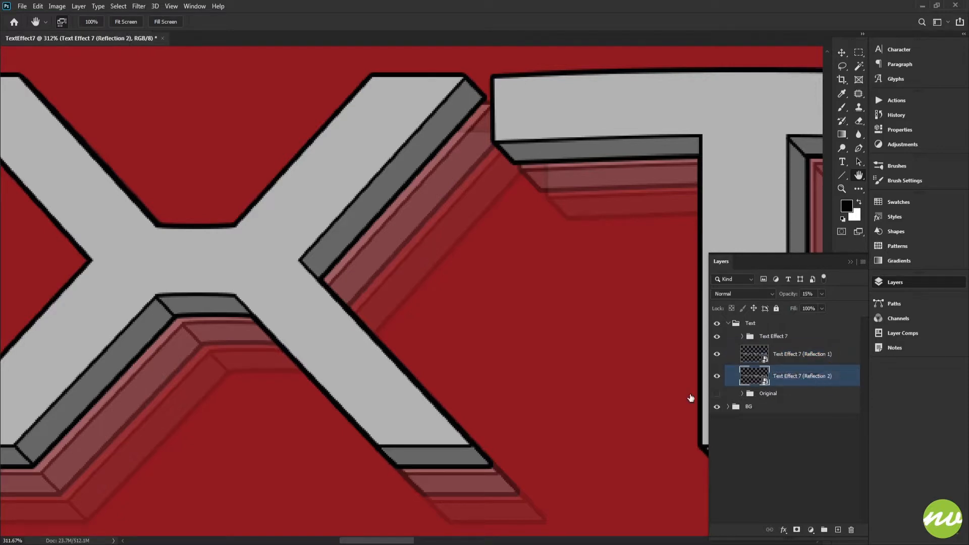
Add an inverted layer mask to Reflection 2 from Reflection 1's outline, hiding the area where the two reflections overlap
{"action": "left_click_drag", "start_coordinate": [572, 394], "coordinate": [378, 411]}
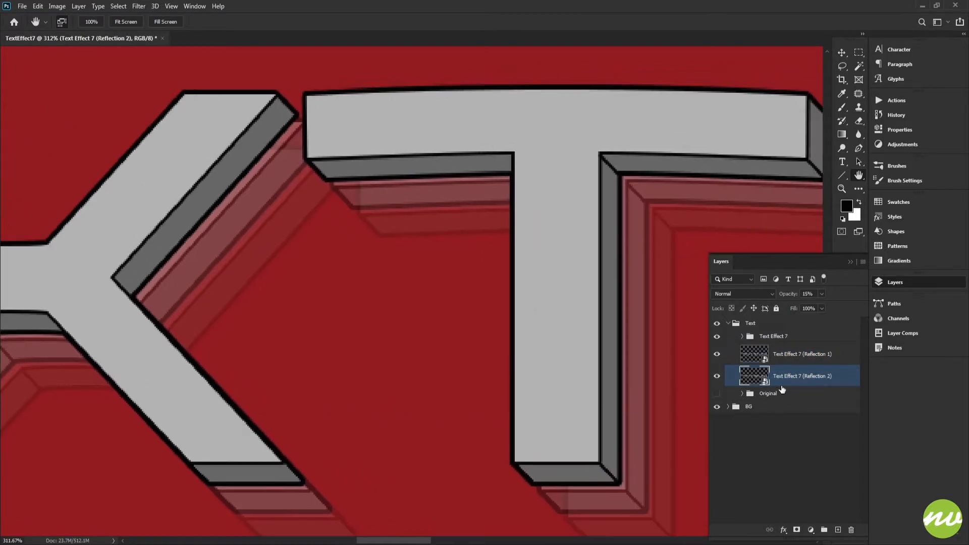
{"action": "left_click", "coordinate": [754, 360], "text": "ctrl"}
{"action": "left_click_drag", "start_coordinate": [466, 282], "coordinate": [586, 291]}
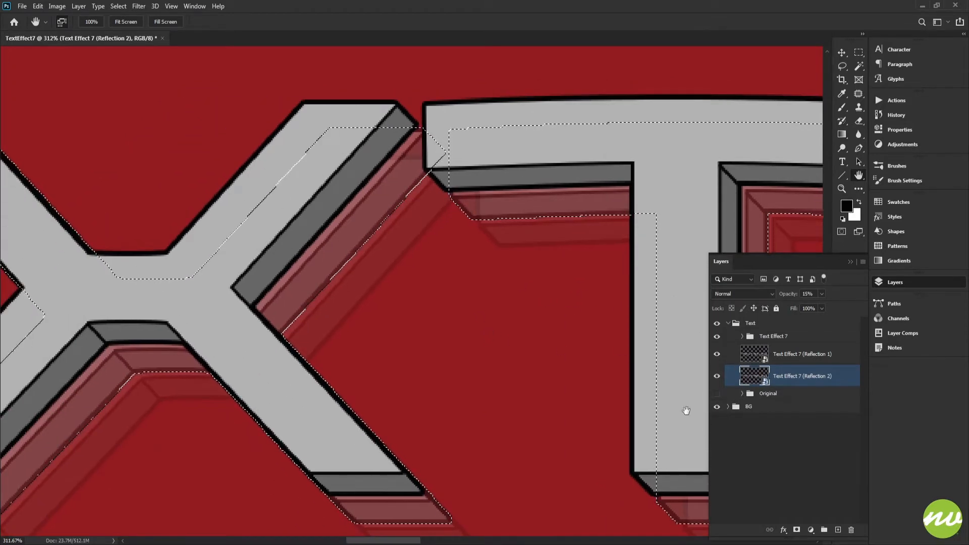
{"action": "left_click", "coordinate": [797, 530]}
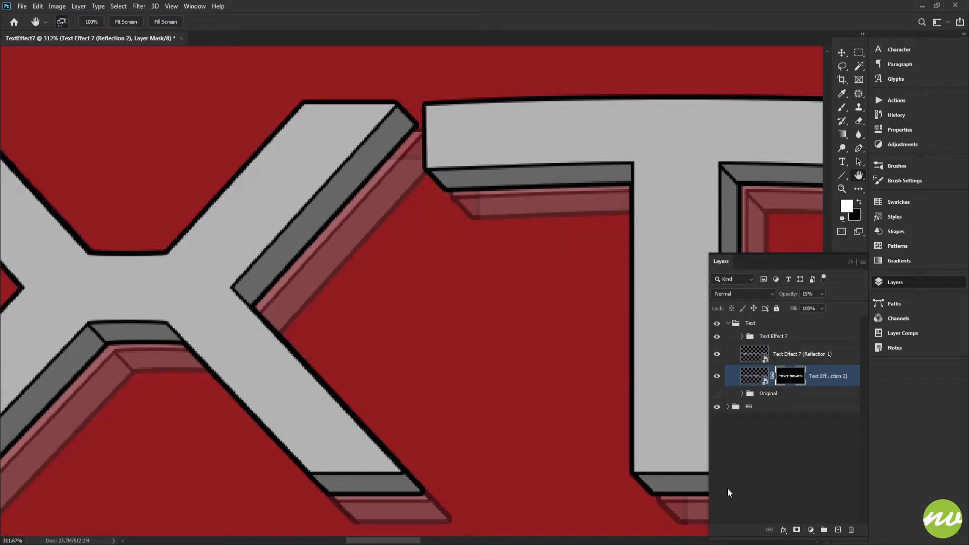
{"action": "key", "text": "ctrl+z"}
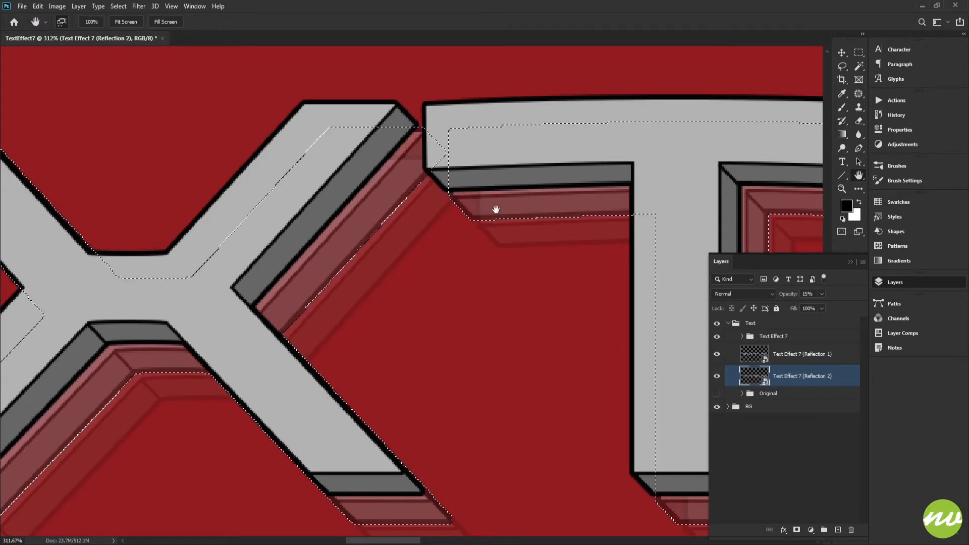
{"action": "left_click", "coordinate": [797, 530]}
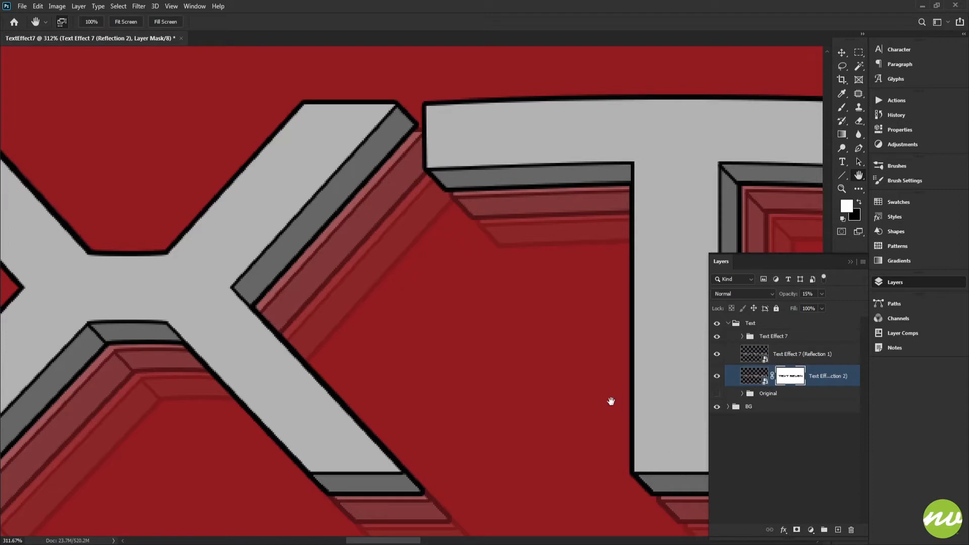
Examine the masked reflections behind the letters along the whole text at 100% zoom
{"action": "key", "text": "ctrl+1"}
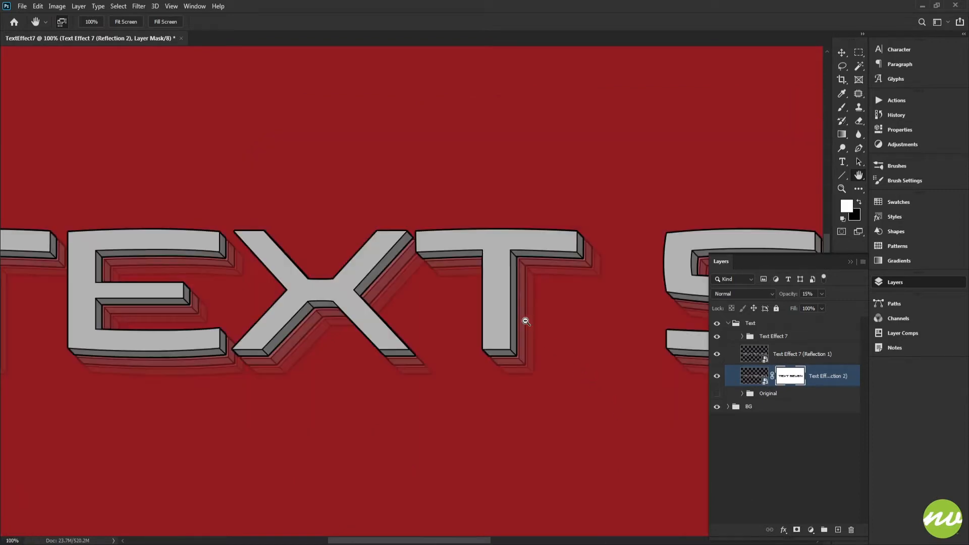
{"action": "left_click_drag", "start_coordinate": [455, 288], "coordinate": [516, 246]}
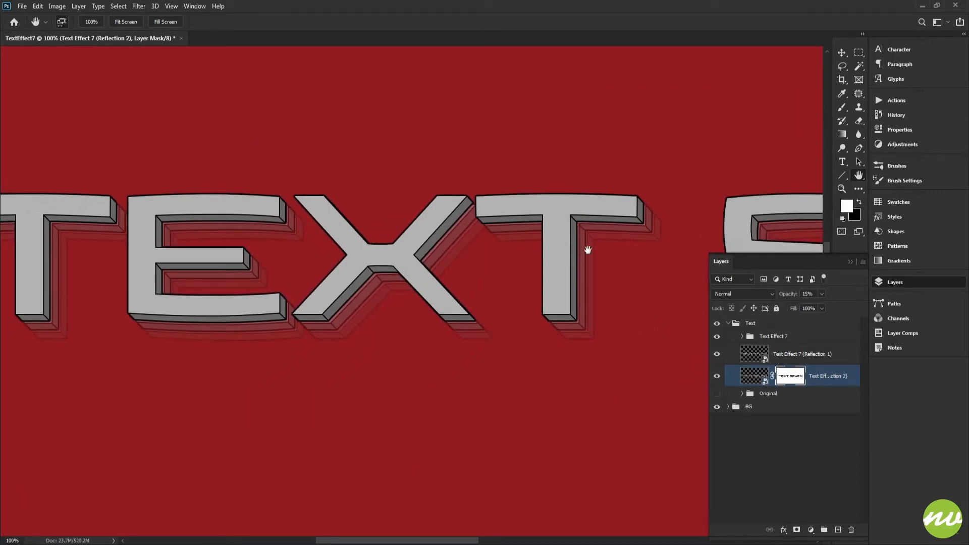
{"action": "left_click_drag", "start_coordinate": [589, 251], "coordinate": [260, 245]}
{"action": "left_click_drag", "start_coordinate": [484, 255], "coordinate": [330, 251]}
{"action": "left_click_drag", "start_coordinate": [520, 246], "coordinate": [330, 241]}
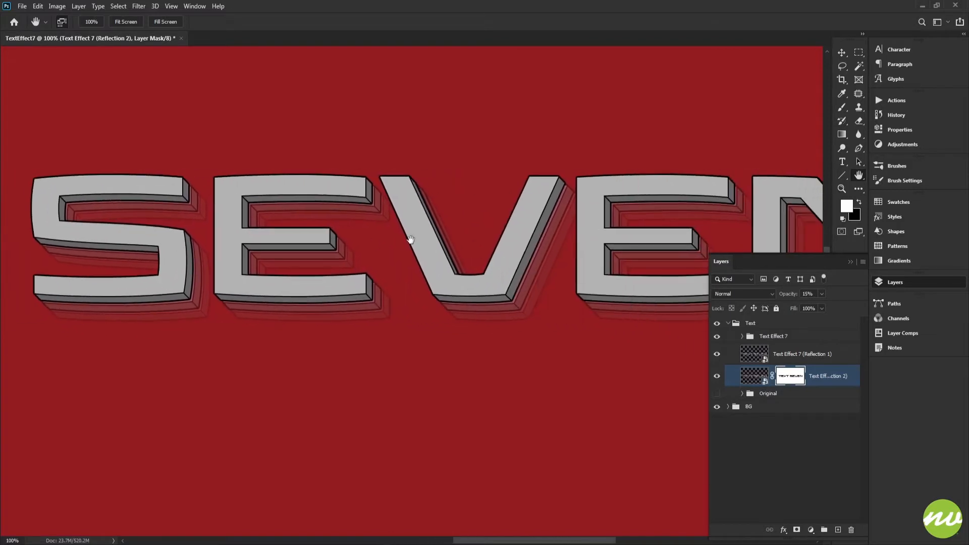
{"action": "left_click_drag", "start_coordinate": [551, 237], "coordinate": [393, 238]}
{"action": "left_click_drag", "start_coordinate": [590, 239], "coordinate": [474, 245]}
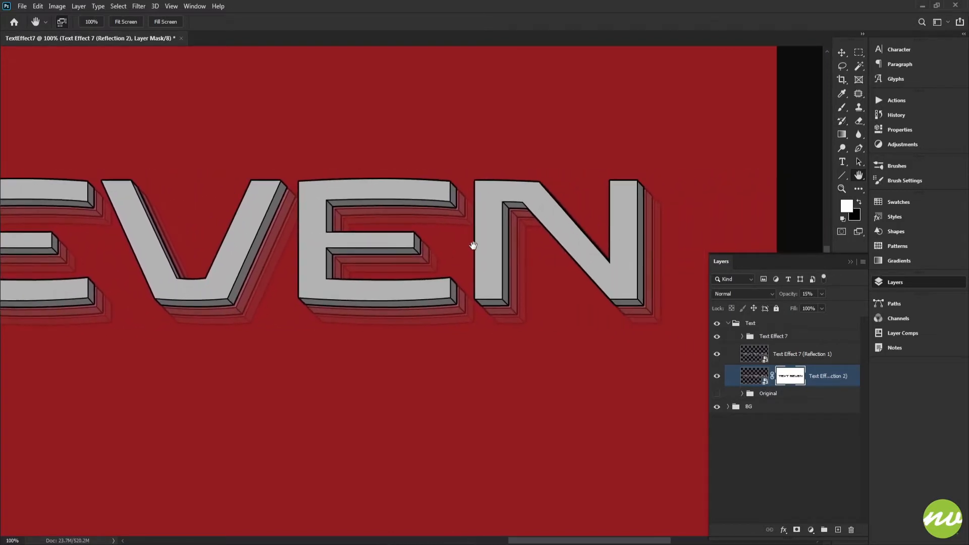
{"action": "left_click_drag", "start_coordinate": [391, 257], "coordinate": [638, 246]}
{"action": "left_click_drag", "start_coordinate": [489, 255], "coordinate": [622, 251]}
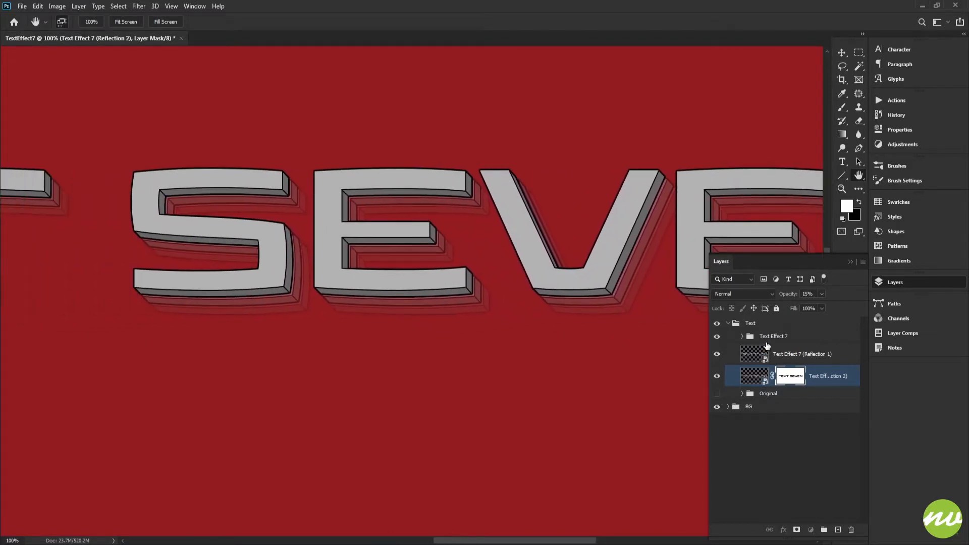
Try lowering the Text Effect 7 group's opacity to 85%
{"action": "left_click", "coordinate": [771, 336]}
{"action": "left_click", "coordinate": [821, 294]}
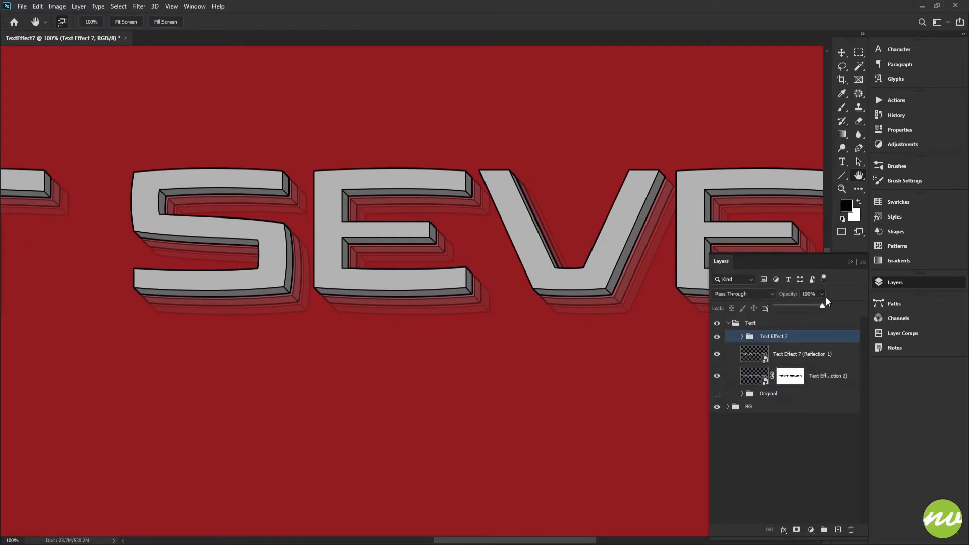
{"action": "mouse_move", "coordinate": [818, 306]}
{"action": "left_mouse_down"}
{"action": "mouse_move", "coordinate": [838, 305]}
{"action": "mouse_move", "coordinate": [819, 308]}
{"action": "left_mouse_up"}
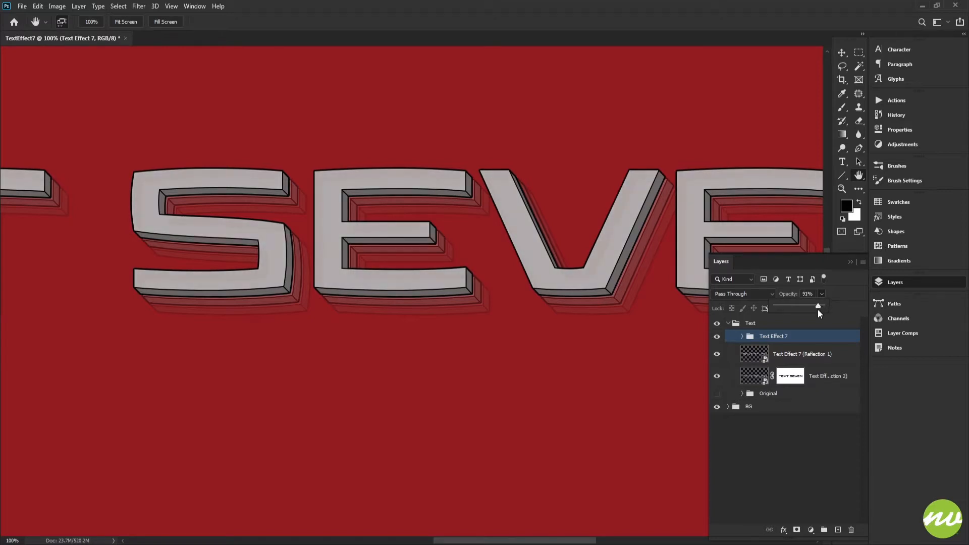
{"action": "left_click_drag", "start_coordinate": [816, 310], "coordinate": [816, 311]}
{"action": "key", "text": "Return"}
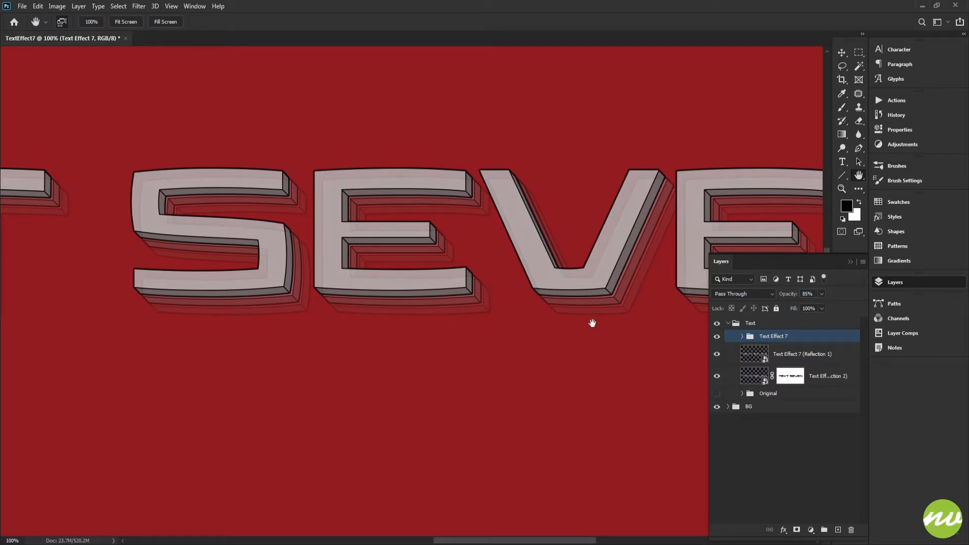
Check the see-through lettering across the canvas, and return the Text Effect 7 group's opacity to 100%
{"action": "left_click_drag", "start_coordinate": [340, 315], "coordinate": [658, 291]}
{"action": "left_click_drag", "start_coordinate": [252, 248], "coordinate": [565, 257]}
{"action": "left_click_drag", "start_coordinate": [433, 245], "coordinate": [710, 253]}
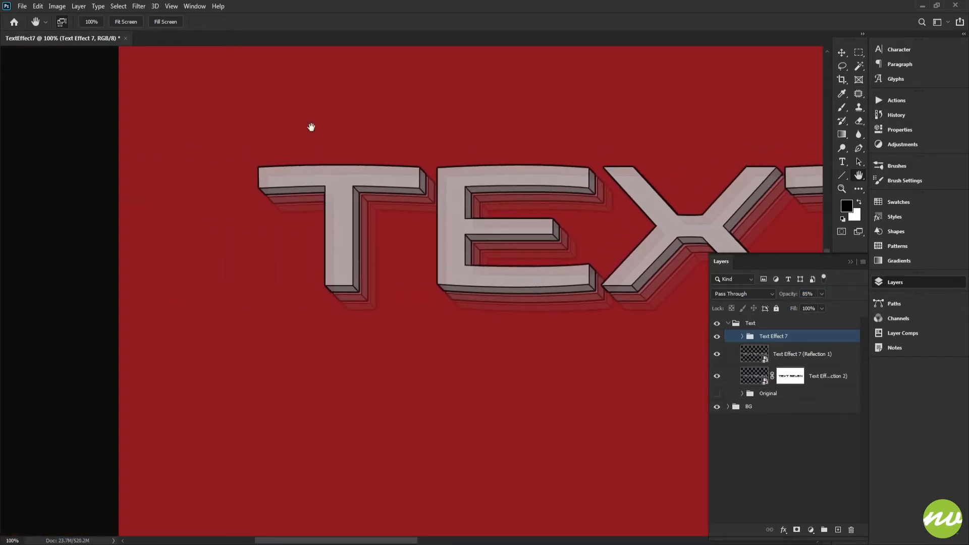
{"action": "left_click", "coordinate": [127, 22]}
{"action": "left_click", "coordinate": [98, 24]}
{"action": "left_click_drag", "start_coordinate": [541, 263], "coordinate": [272, 190]}
{"action": "left_click_drag", "start_coordinate": [384, 192], "coordinate": [677, 245]}
{"action": "key", "text": "0"}
{"action": "scroll", "coordinate": [495, 281], "scroll_direction": "left", "scroll_amount": 10}
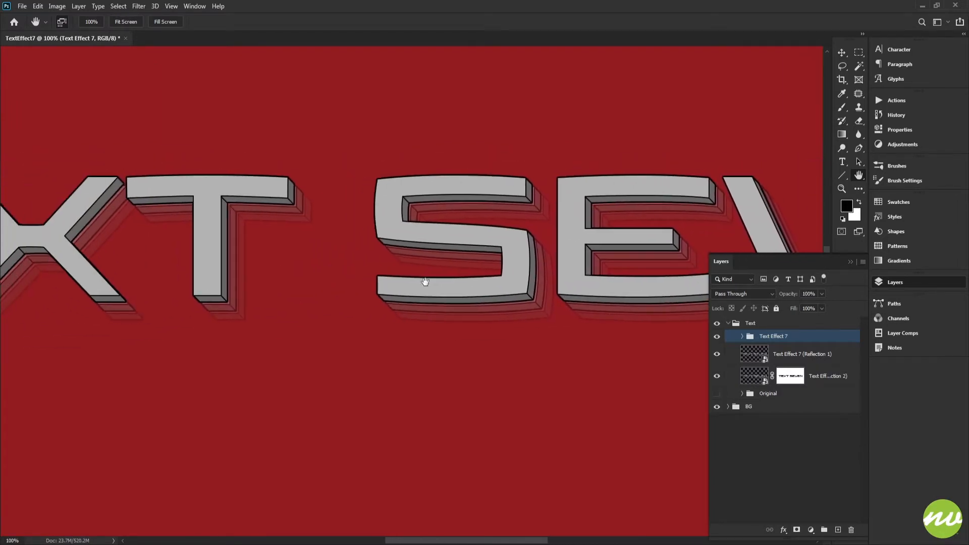
{"action": "key", "text": "ctrl+0"}
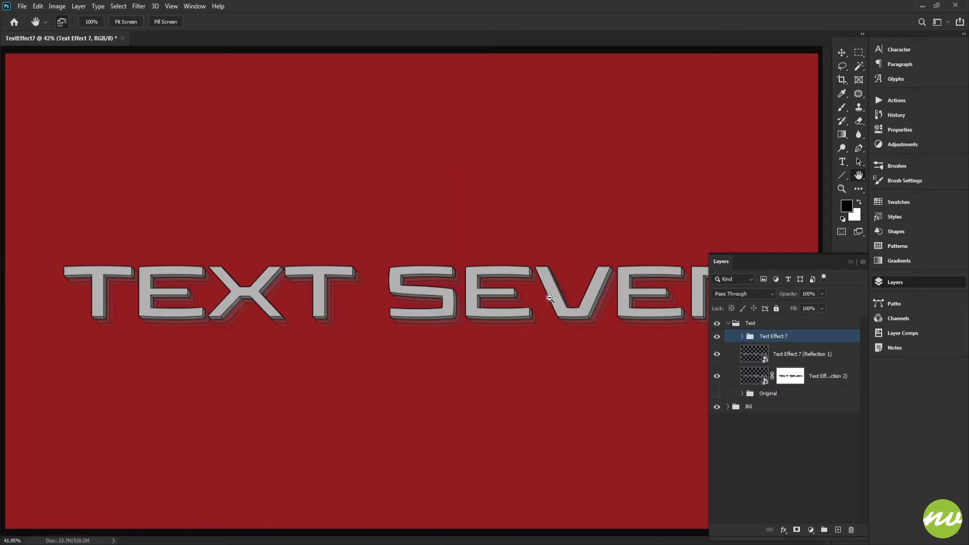
Examine the lettering and its two reflections at 100% zoom along the text, and look inside the Text Effect 7 group
{"action": "scroll", "coordinate": [550, 298], "scroll_direction": "down", "scroll_amount": 1}
{"action": "key", "text": "ctrl+1"}
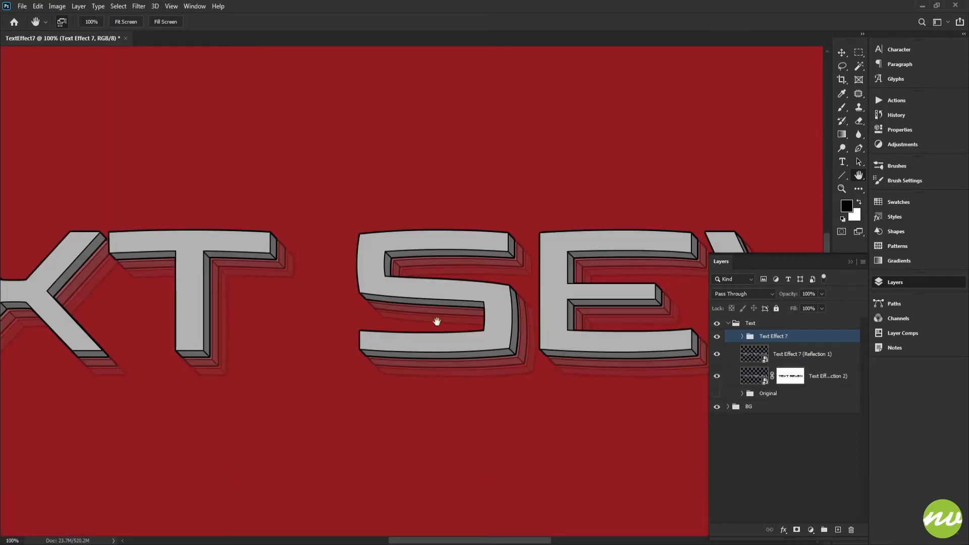
{"action": "left_click_drag", "start_coordinate": [317, 333], "coordinate": [698, 285]}
{"action": "left_click_drag", "start_coordinate": [401, 304], "coordinate": [600, 281]}
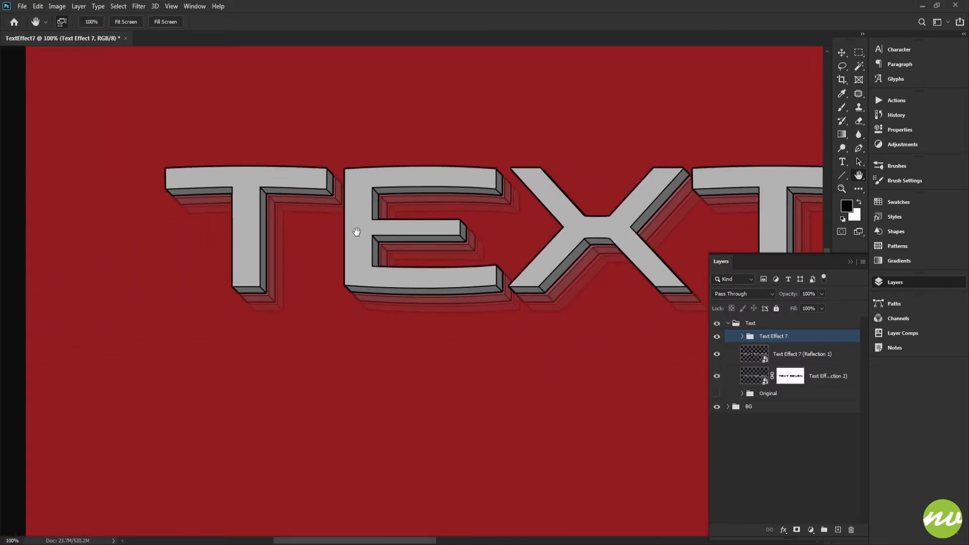
{"action": "left_click_drag", "start_coordinate": [427, 194], "coordinate": [274, 195]}
{"action": "left_click_drag", "start_coordinate": [602, 198], "coordinate": [364, 207]}
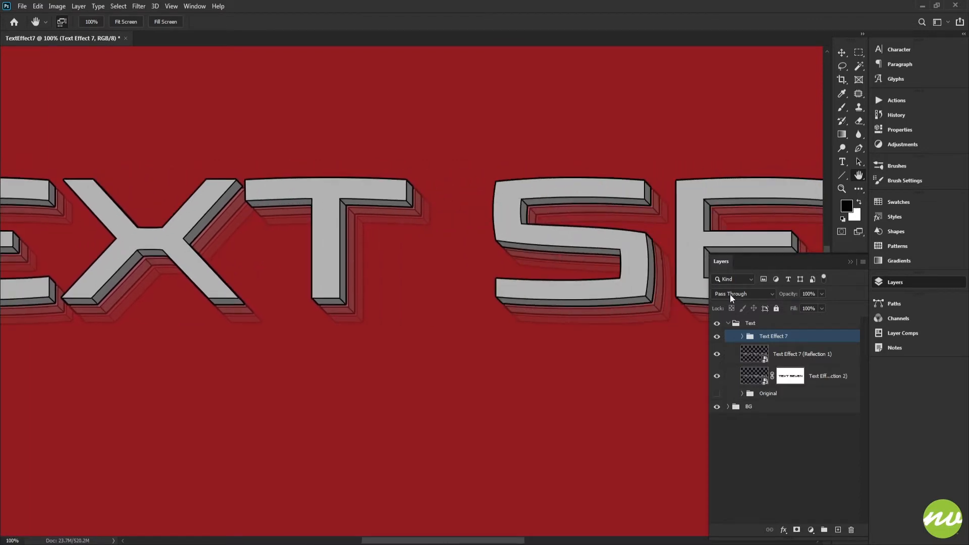
{"action": "left_click", "coordinate": [742, 337]}
{"action": "left_click", "coordinate": [742, 336]}
Group the Reflection 1 and Reflection 2 layers into a new group named "Reflection"
{"action": "left_click", "coordinate": [817, 376]}
{"action": "left_click", "coordinate": [816, 358], "text": "shift"}
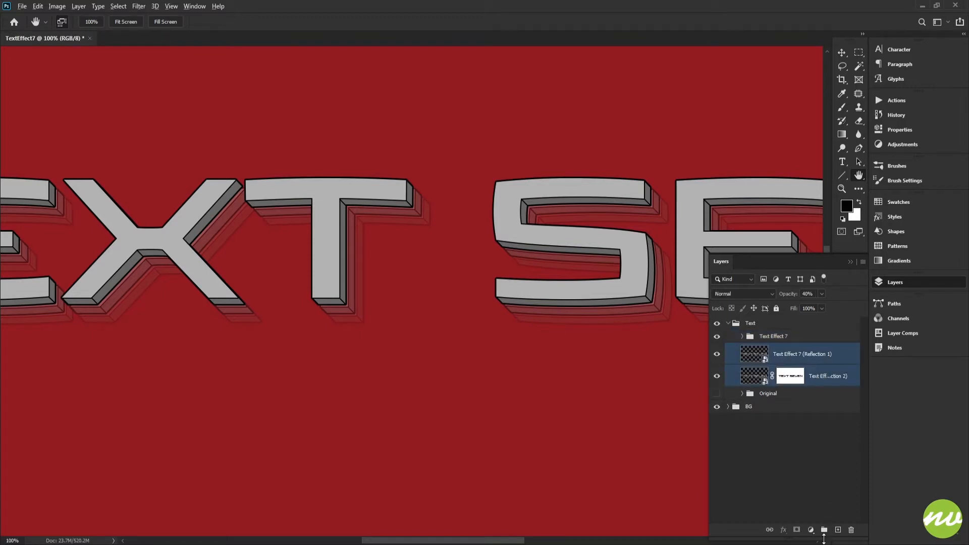
{"action": "left_click", "coordinate": [824, 529], "text": "alt"}
{"action": "type", "text": "Text Effect 7 (Reflection 1)"}
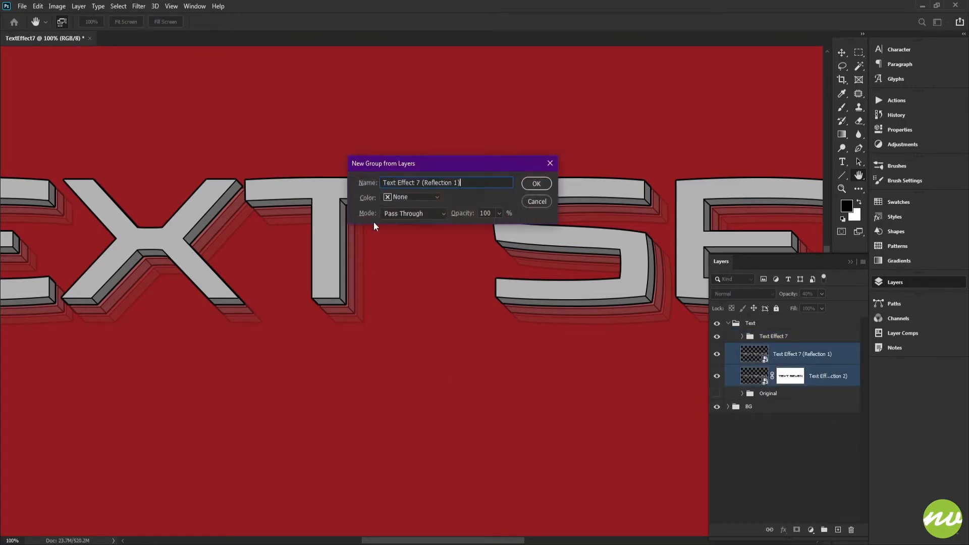
{"action": "left_click_drag", "start_coordinate": [423, 182], "coordinate": [326, 197]}
{"action": "key", "text": "BackSpace"}
{"action": "left_click", "coordinate": [417, 182]}
{"action": "key", "text": "BackSpace"}
{"action": "key", "text": "Return"}
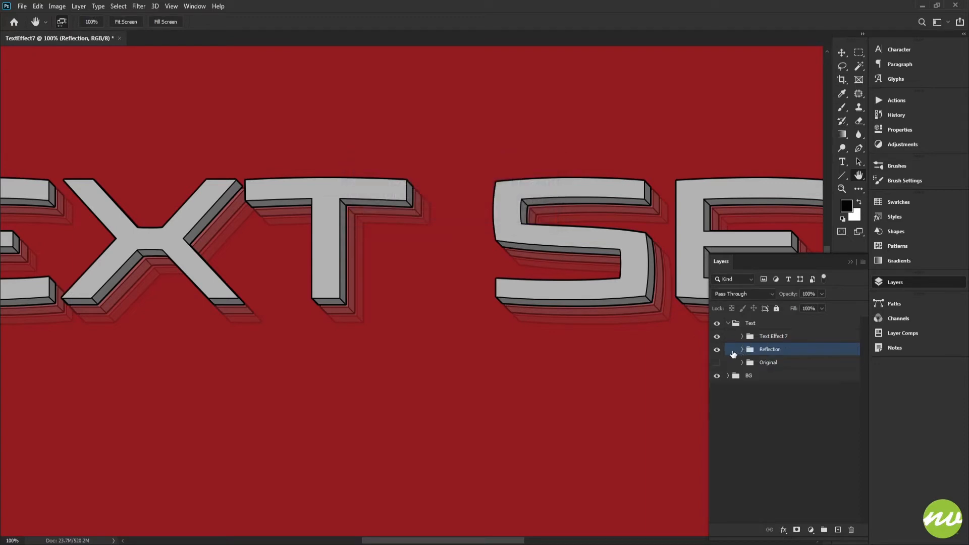
Save the document as TextEffect7.psd in the Workfiles folder, keeping its layers
{"action": "key", "text": "ctrl+0"}
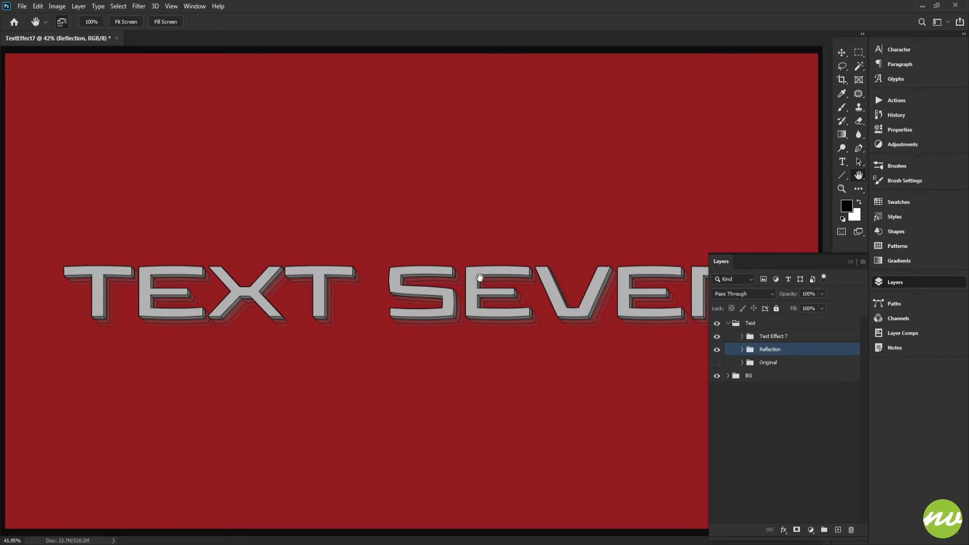
{"action": "left_click", "coordinate": [22, 6]}
{"action": "left_click", "coordinate": [41, 134]}
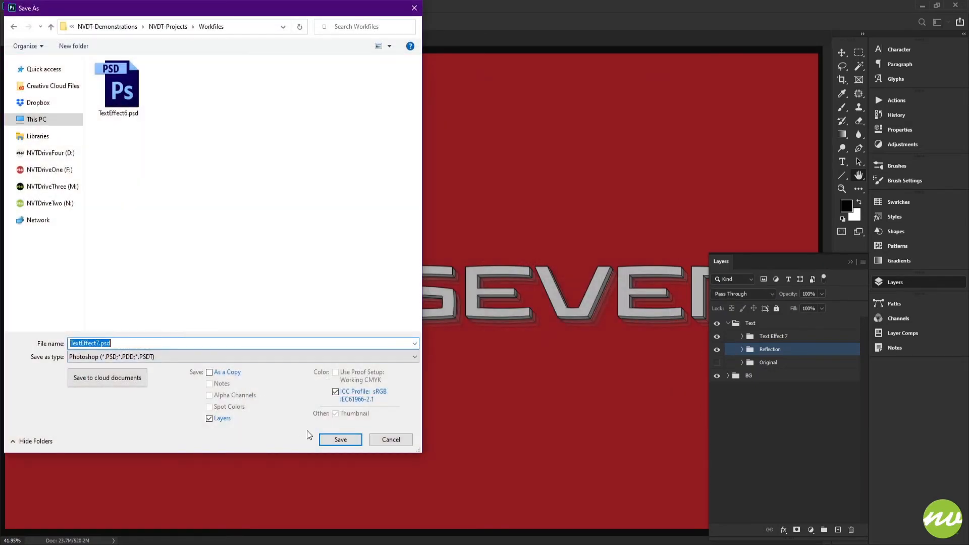
{"action": "left_click", "coordinate": [327, 439]}
{"action": "left_click", "coordinate": [528, 177]}
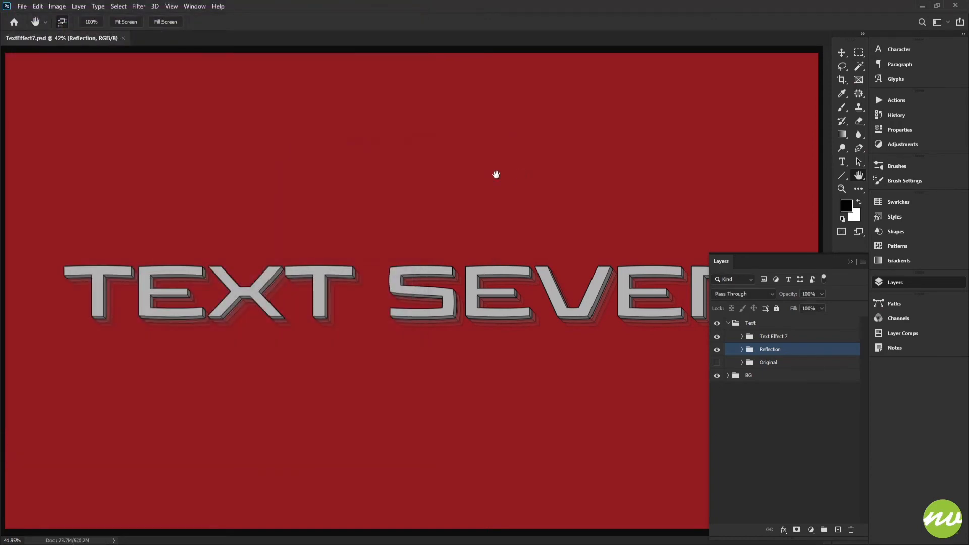
Save a JPEG copy named TextEffect7.jpg in the Previews folder
{"action": "left_click", "coordinate": [22, 6]}
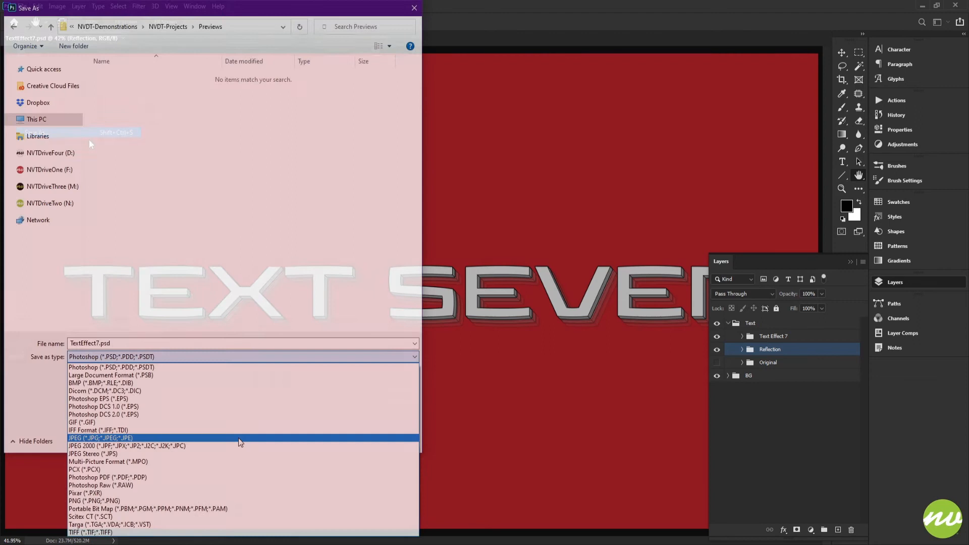
{"action": "left_click", "coordinate": [240, 442]}
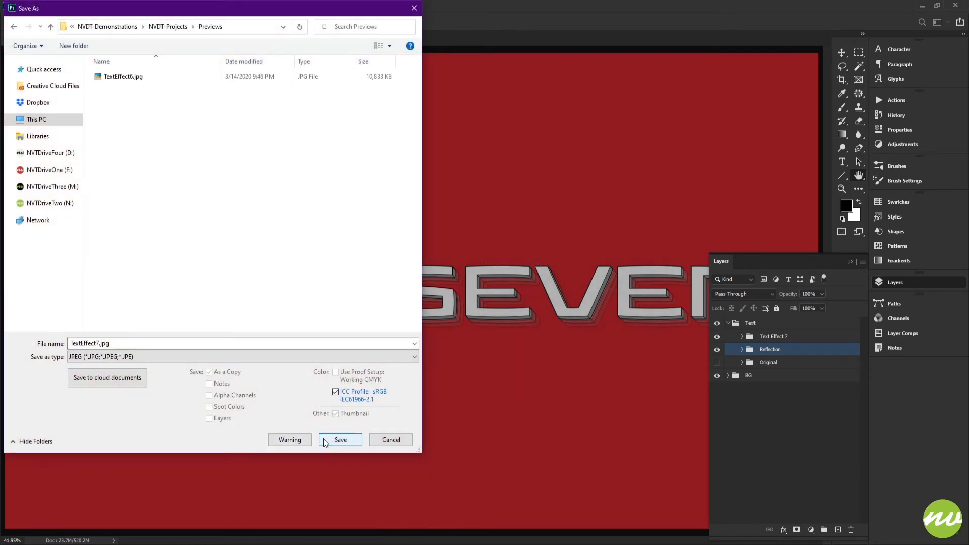
{"action": "left_click", "coordinate": [331, 440]}
{"action": "left_click", "coordinate": [511, 147]}
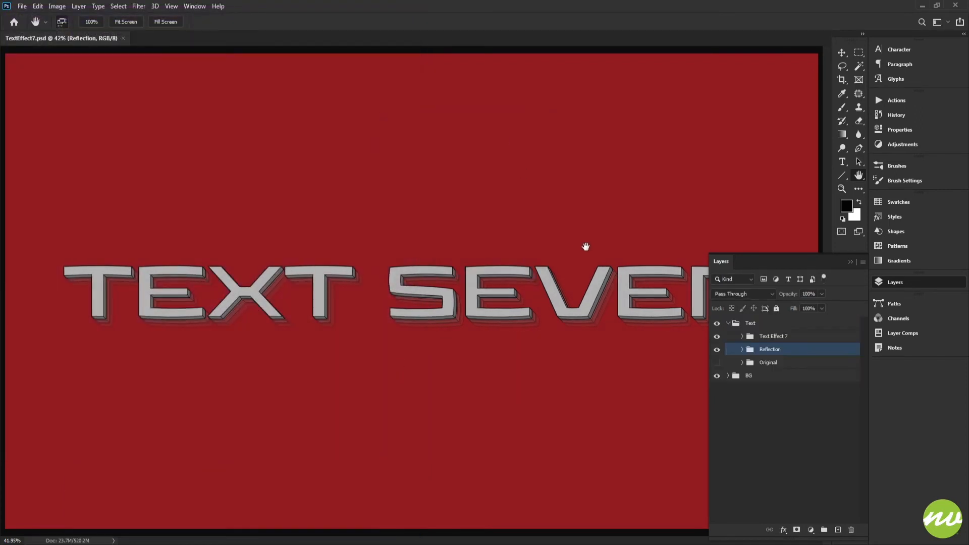
View the whole canvas without panels, and compare the finished effect with the plain lettering in the Original group
{"action": "key", "text": "Tab"}
{"action": "key", "text": "ctrl+0"}
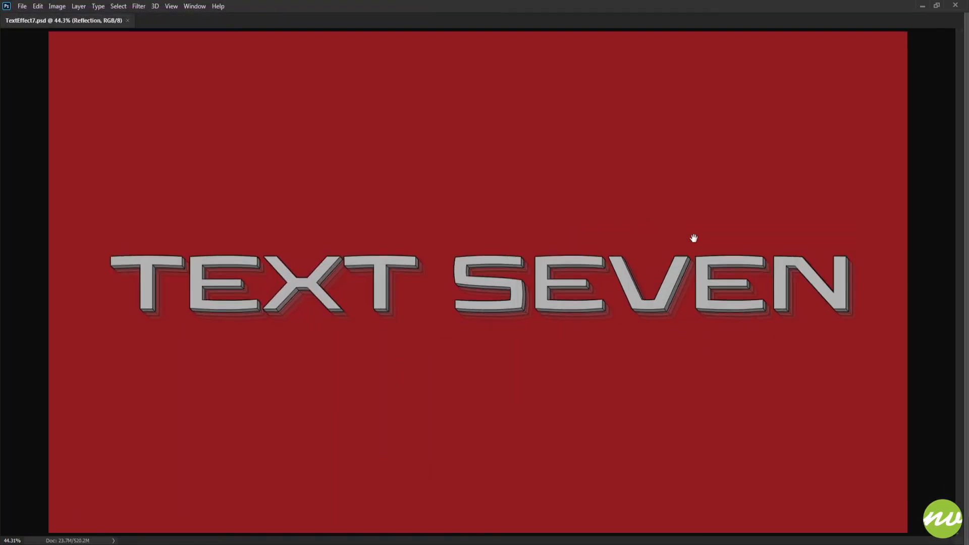
{"action": "key", "text": "Tab"}
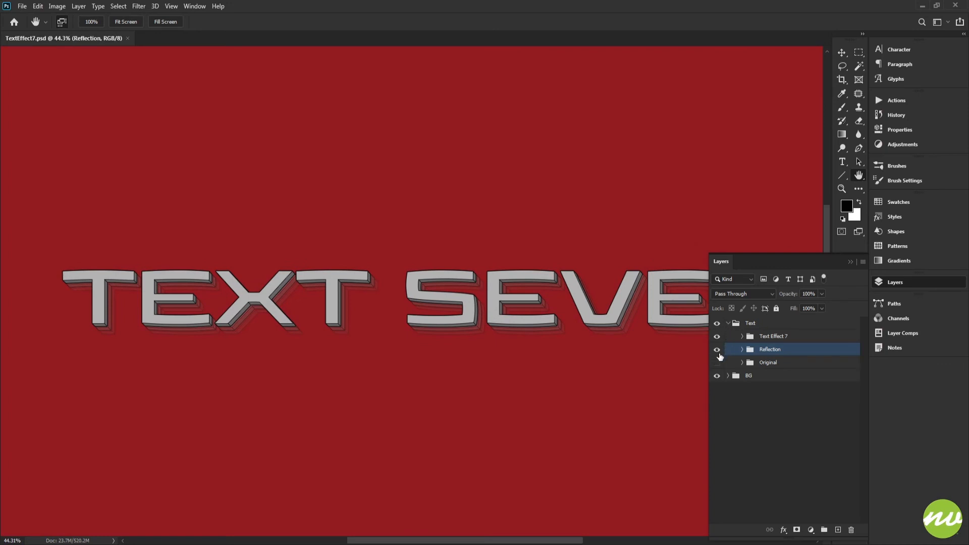
{"action": "left_click", "coordinate": [716, 336]}
{"action": "left_click", "coordinate": [716, 362]}
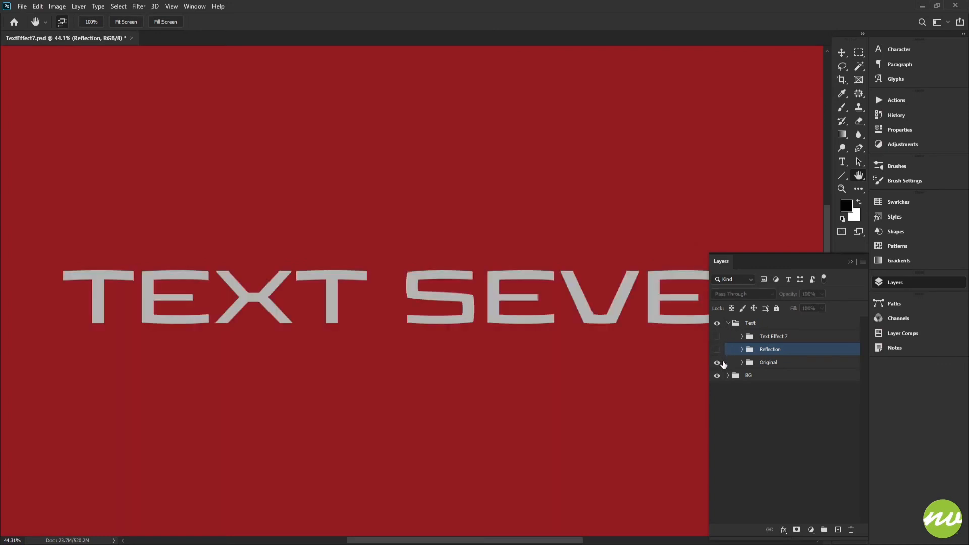
{"action": "left_click", "coordinate": [717, 363]}
{"action": "left_click", "coordinate": [717, 337]}
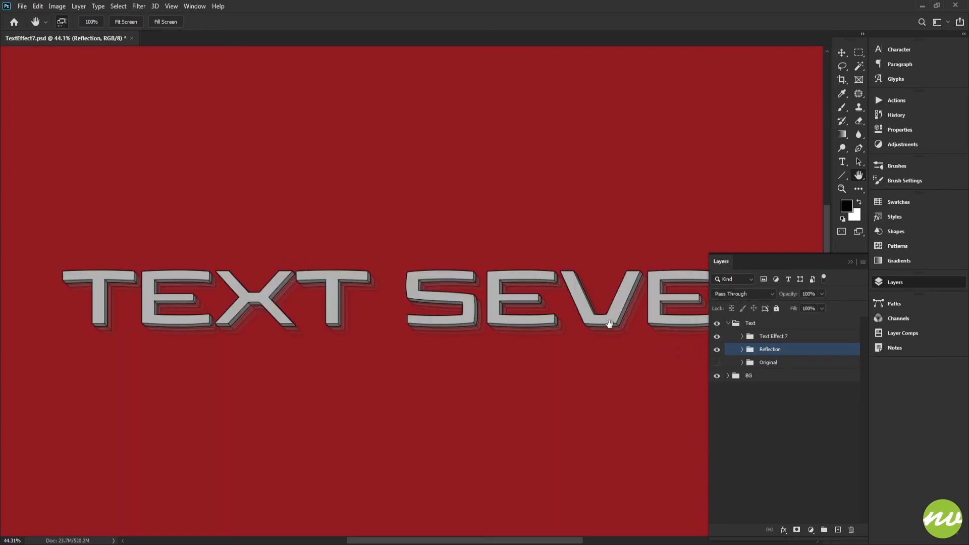
Inspect the finished lettering and reflections at 100% zoom with the panels hidden
{"action": "key", "text": "Tab"}
{"action": "key", "text": "ctrl+1"}
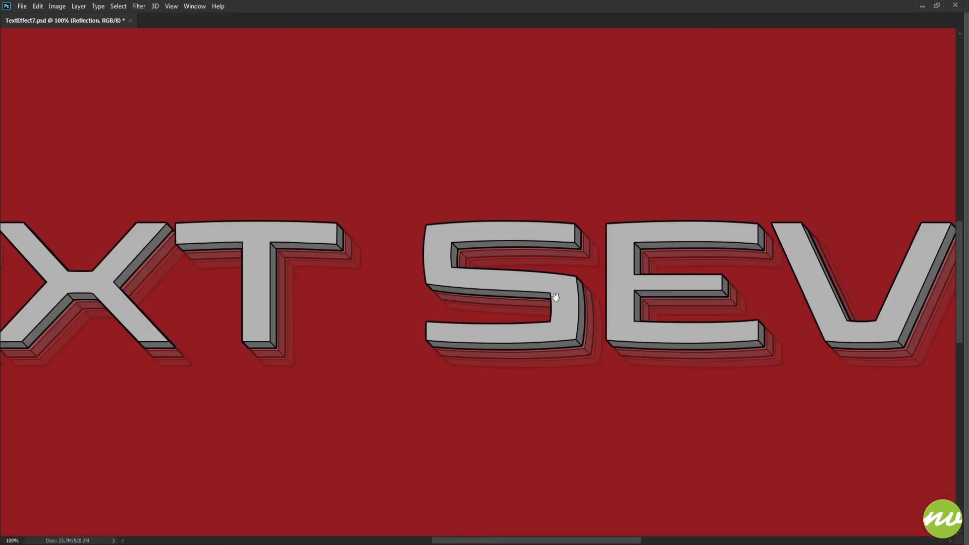
{"action": "left_click_drag", "start_coordinate": [426, 338], "coordinate": [662, 309]}
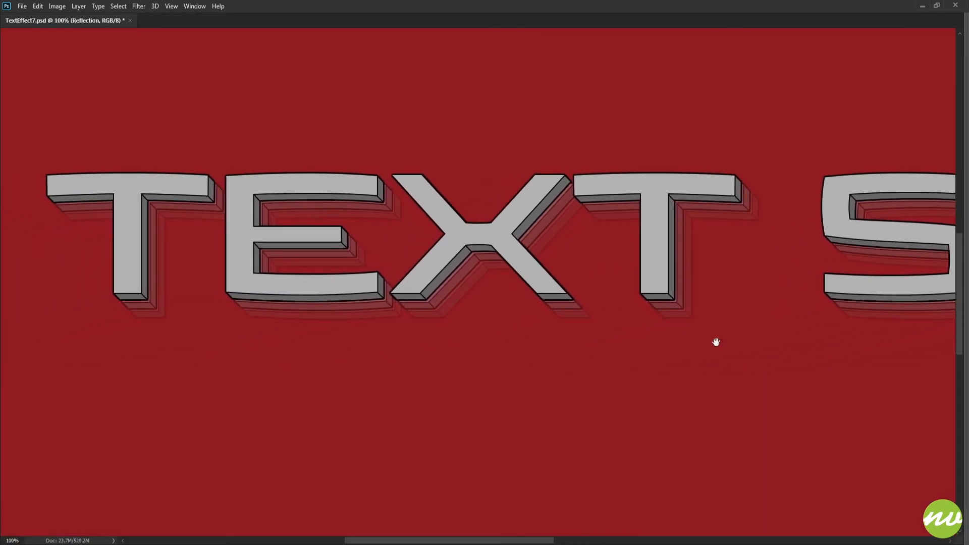